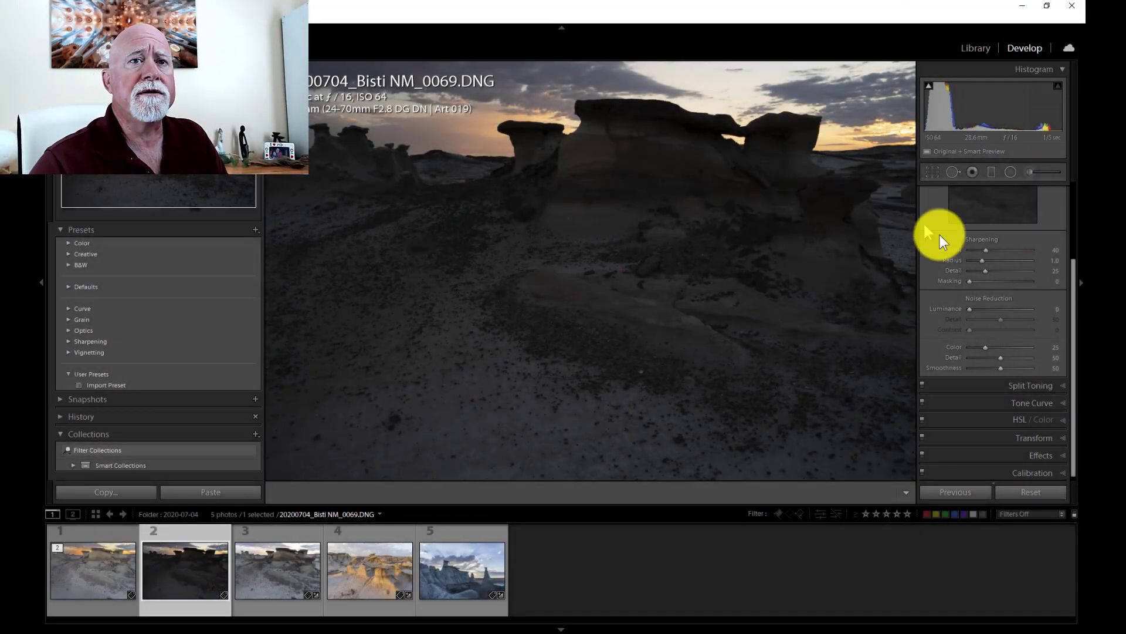
Turn on Remove Chromatic Aberration and Enable Profile Corrections in the lens corrections for photo 0069.
drag(1074, 298, 1076, 190)
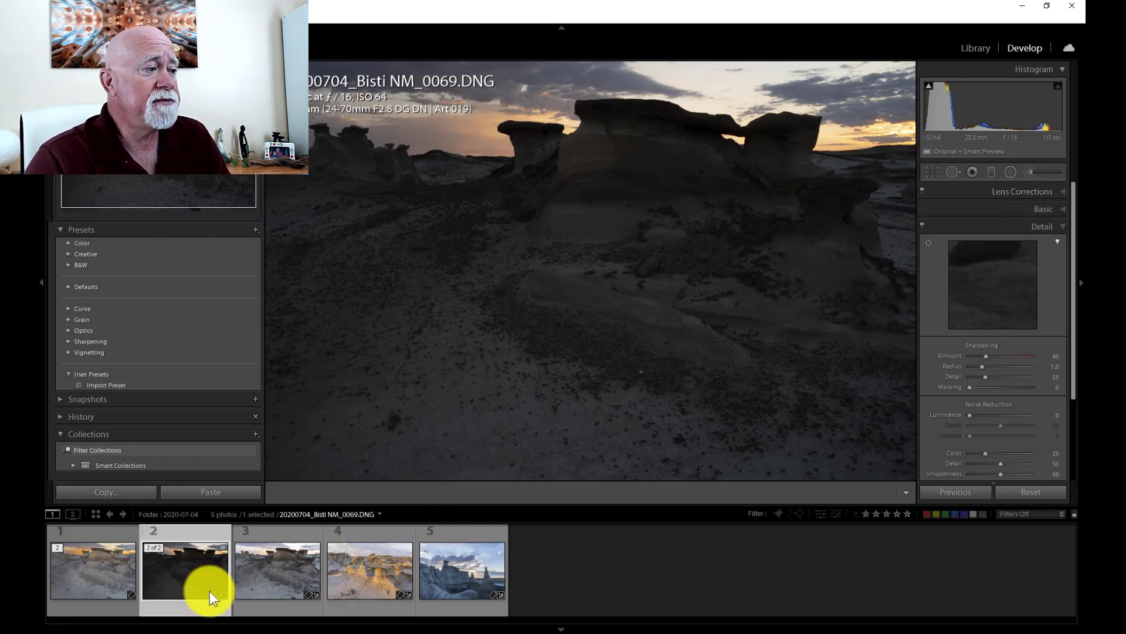
click(1066, 191)
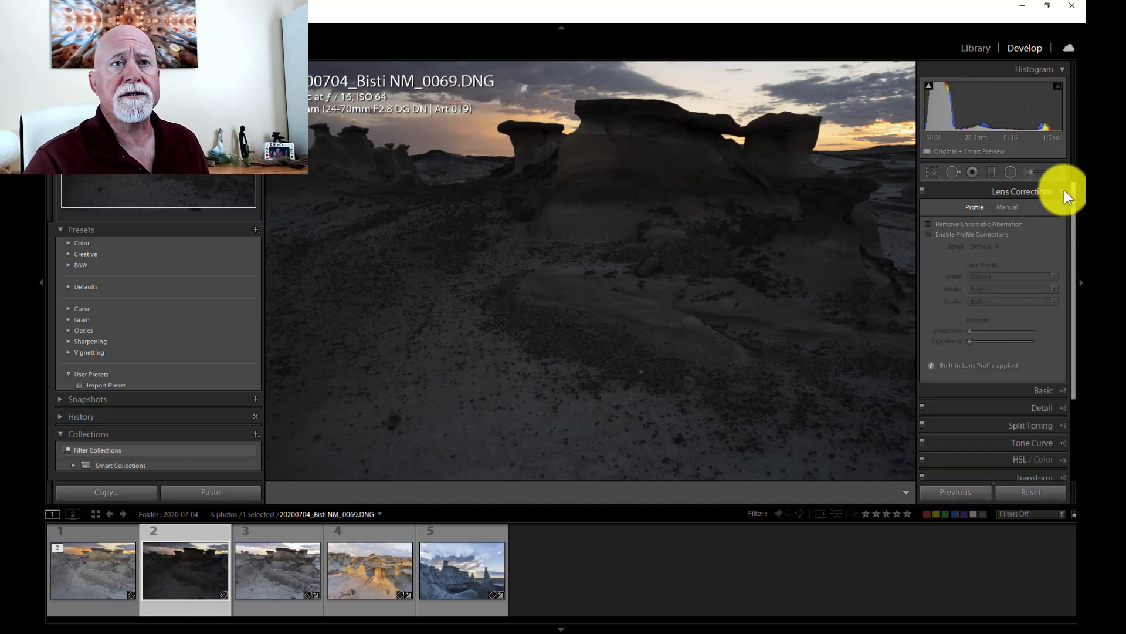
click(934, 234)
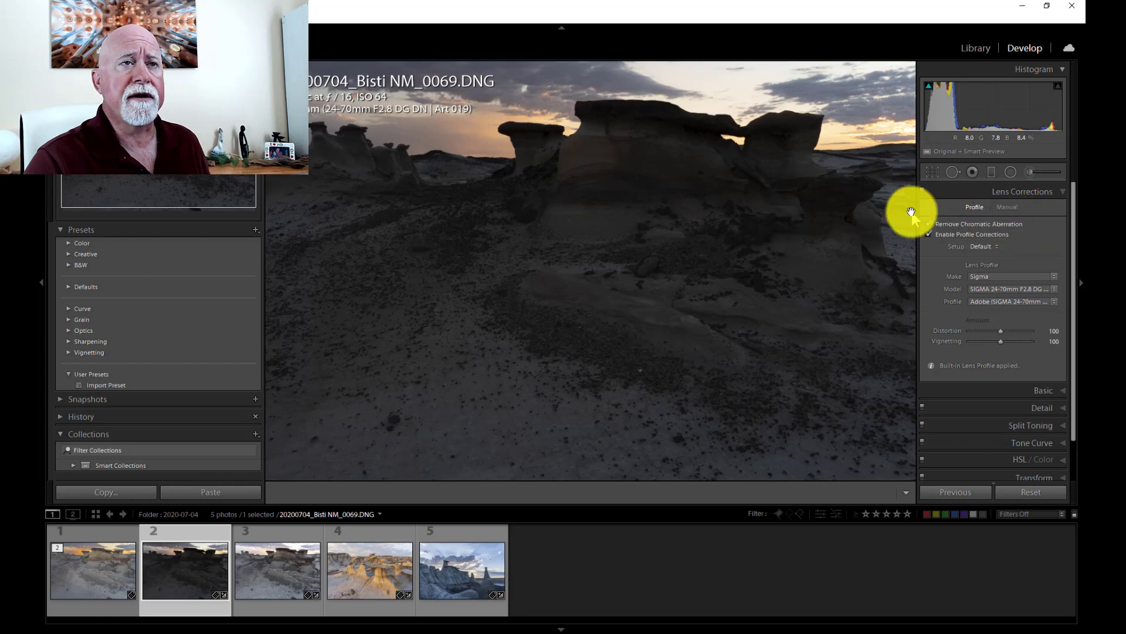
Examine the horizon, sky and rock edges of the dark photo close up for colour fringing.
click(836, 145)
drag(829, 193, 584, 289)
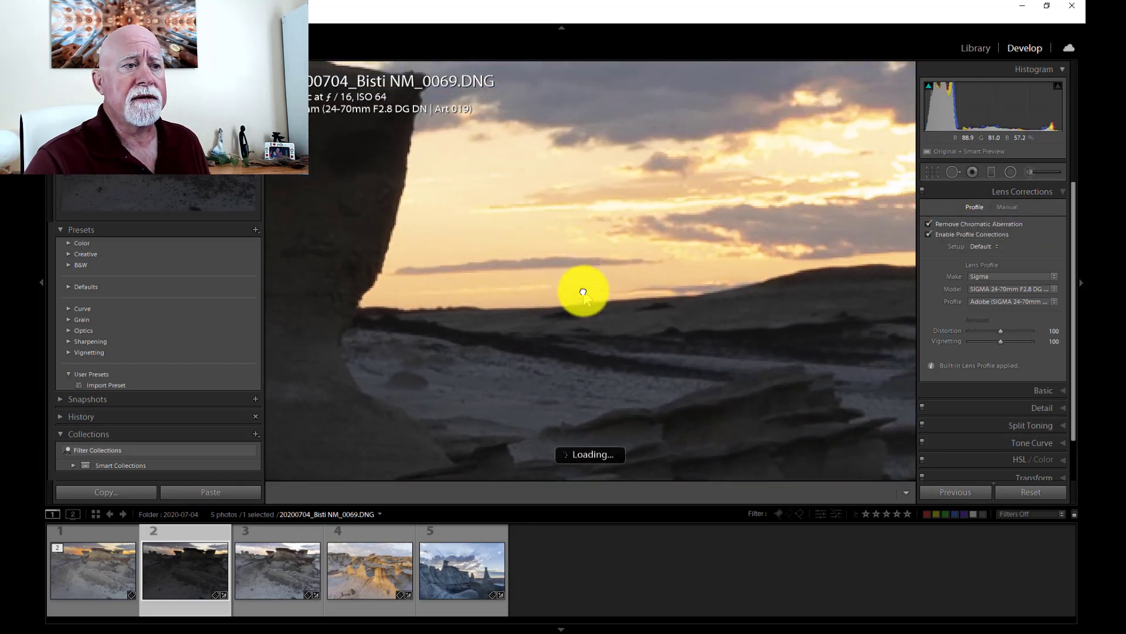
drag(767, 213, 650, 272)
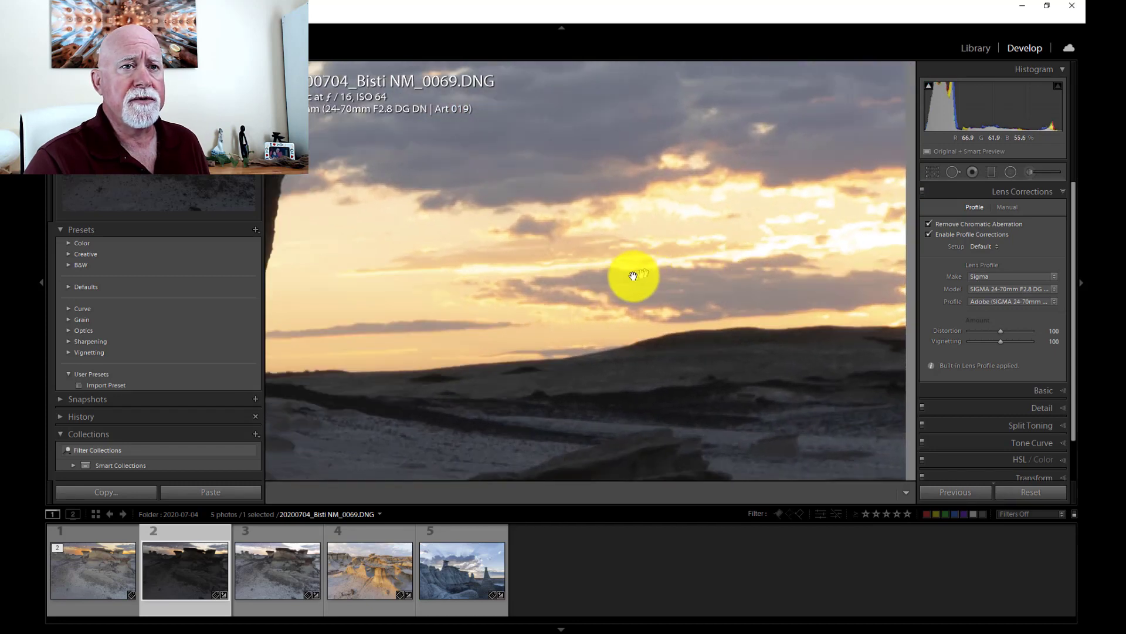
drag(573, 311, 749, 327)
mouse_move(403, 309)
mouse_down()
mouse_move(435, 320)
mouse_move(503, 264)
mouse_move(447, 221)
mouse_move(352, 234)
mouse_move(397, 294)
mouse_up()
drag(510, 342, 475, 318)
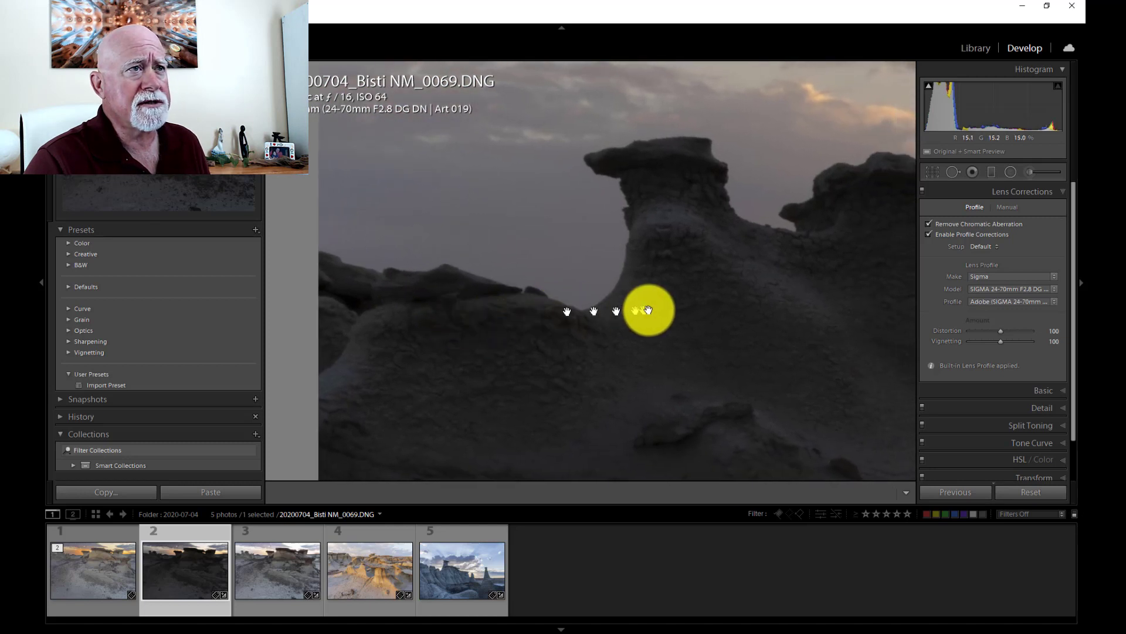
drag(649, 309, 515, 327)
drag(503, 234, 501, 260)
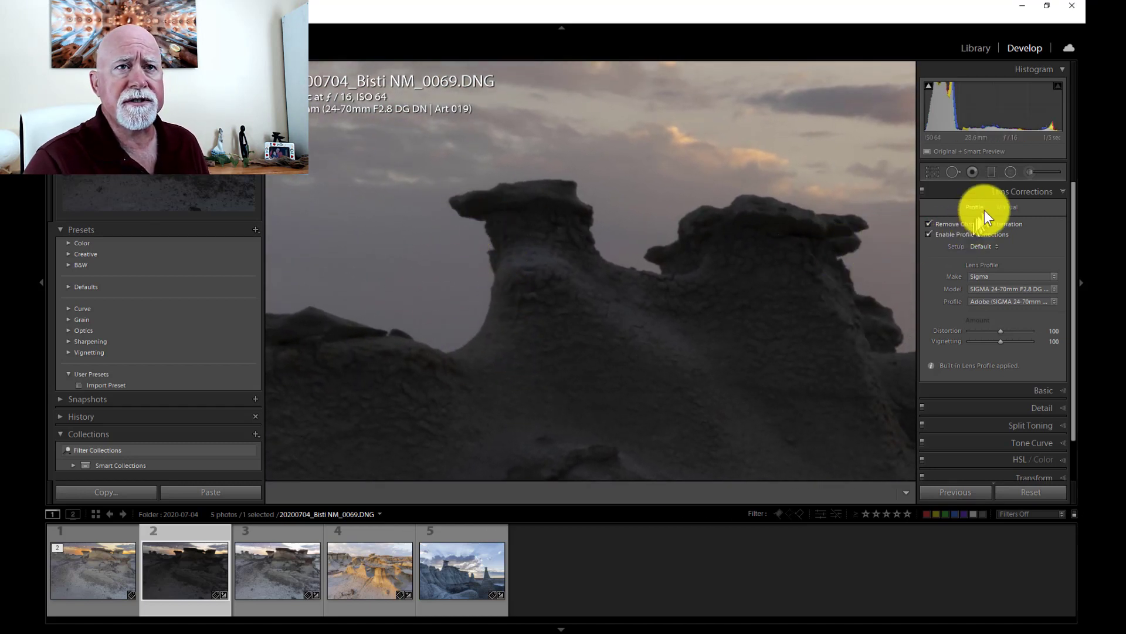
Review the manual defringe settings on dark photo 0069 and compare them with brighter photo 0070.
click(1006, 207)
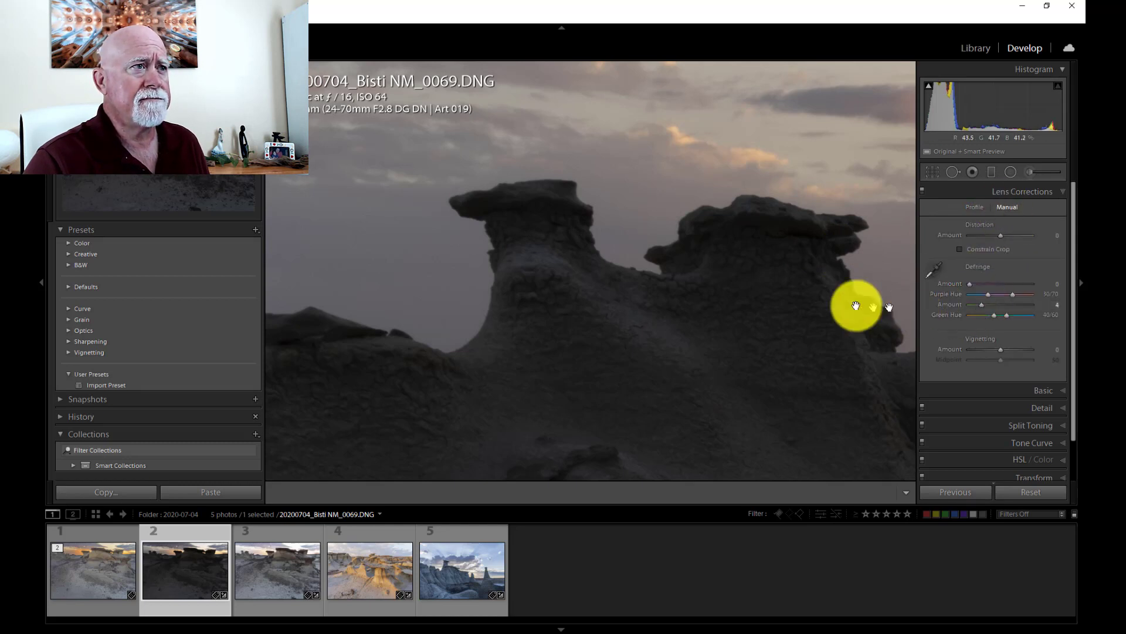
click(727, 308)
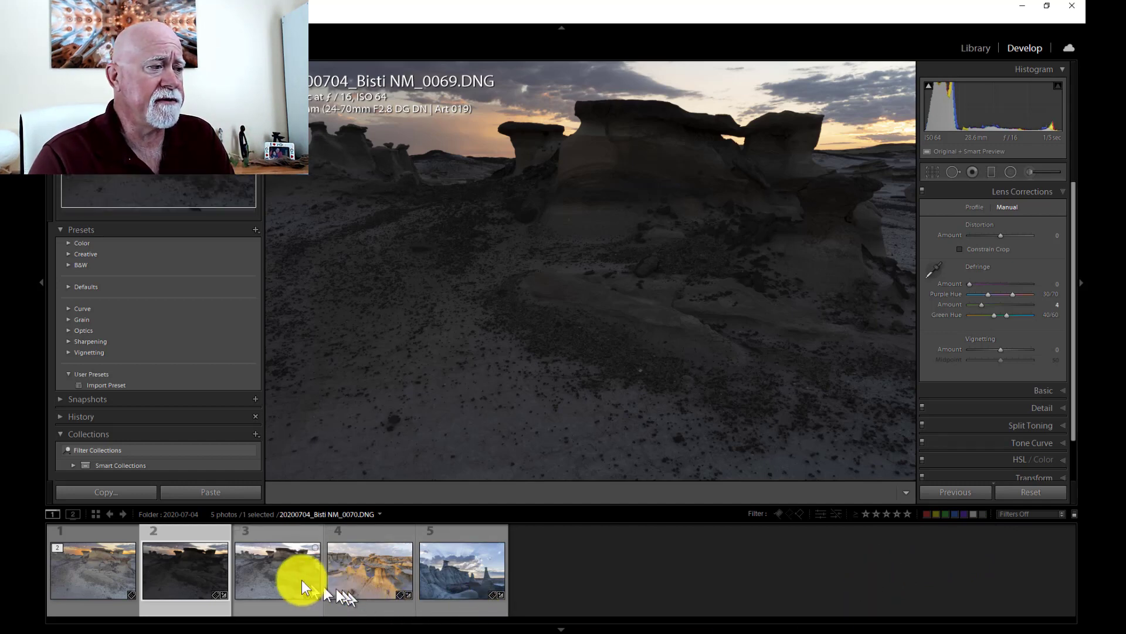
click(288, 573)
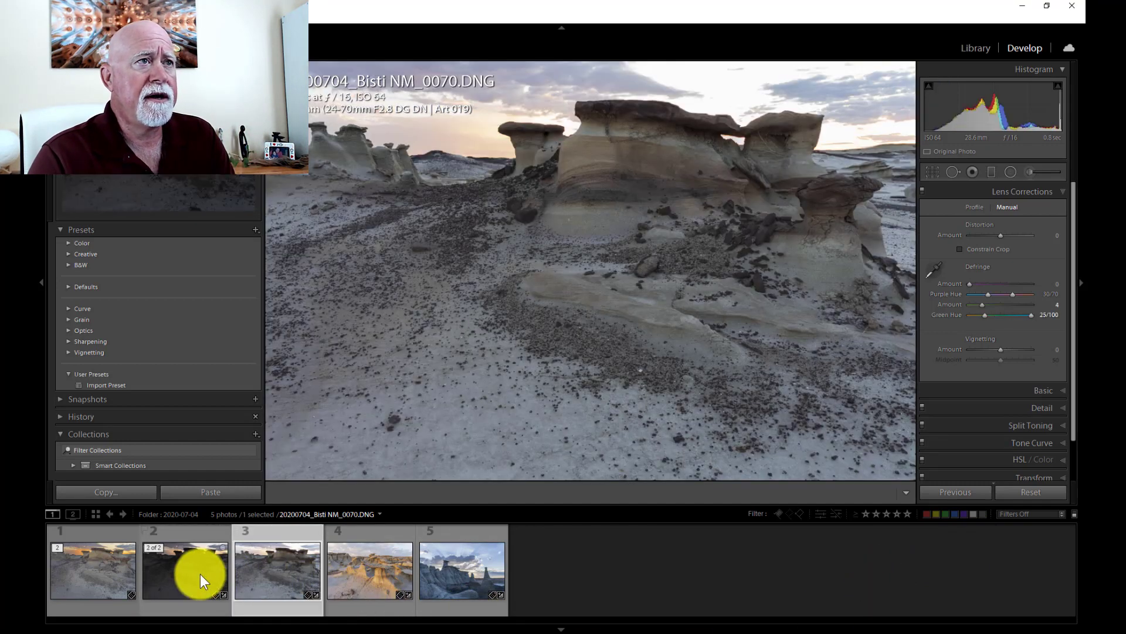
click(199, 574)
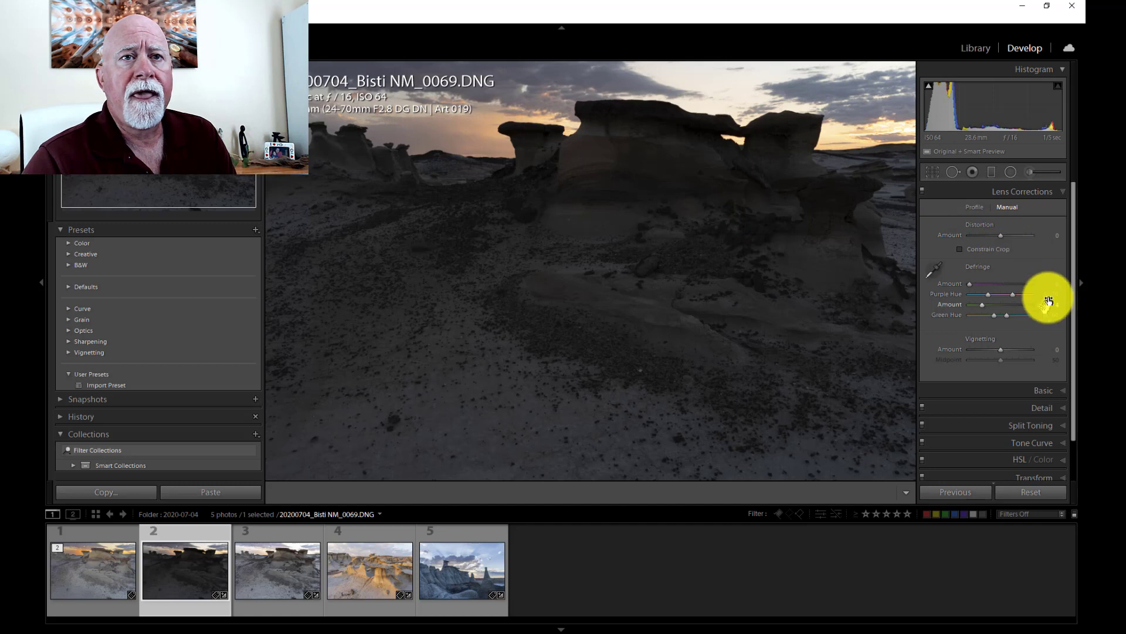
Raise the Exposure of photo 0069 to +1.67 in the basic adjustments.
click(988, 209)
click(1061, 389)
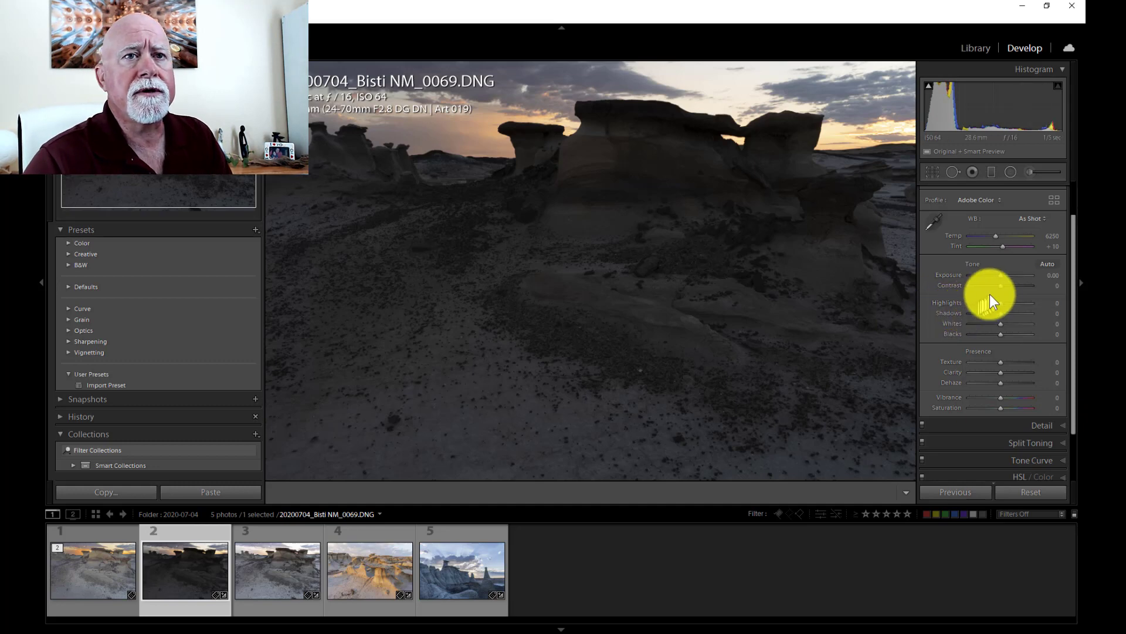
click(1002, 277)
drag(1002, 276, 1011, 279)
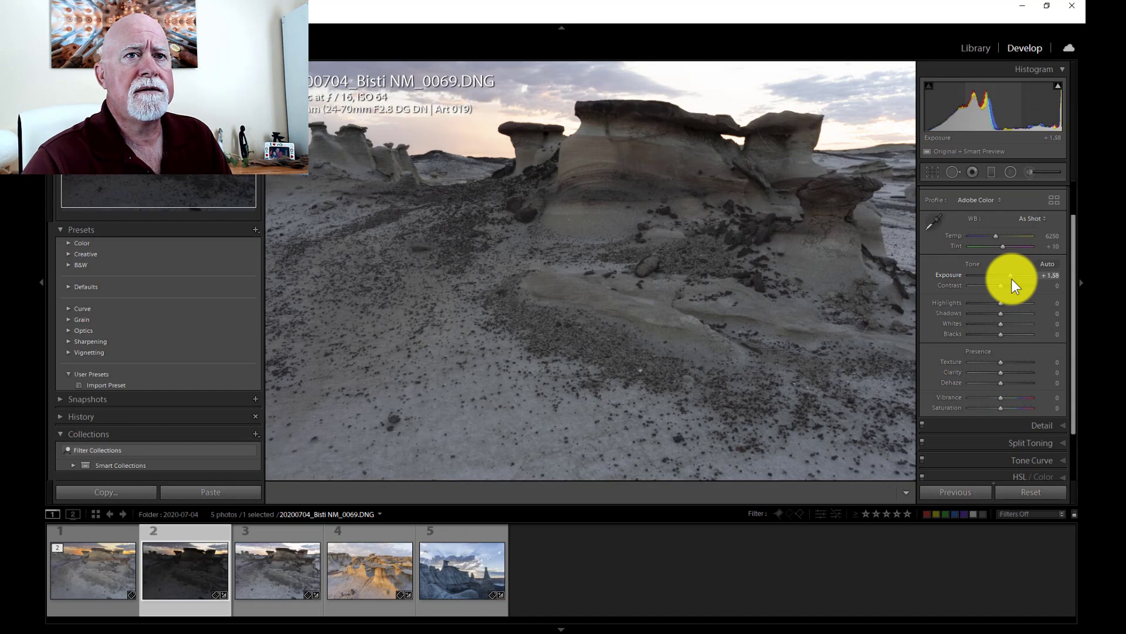
drag(1012, 279, 1012, 280)
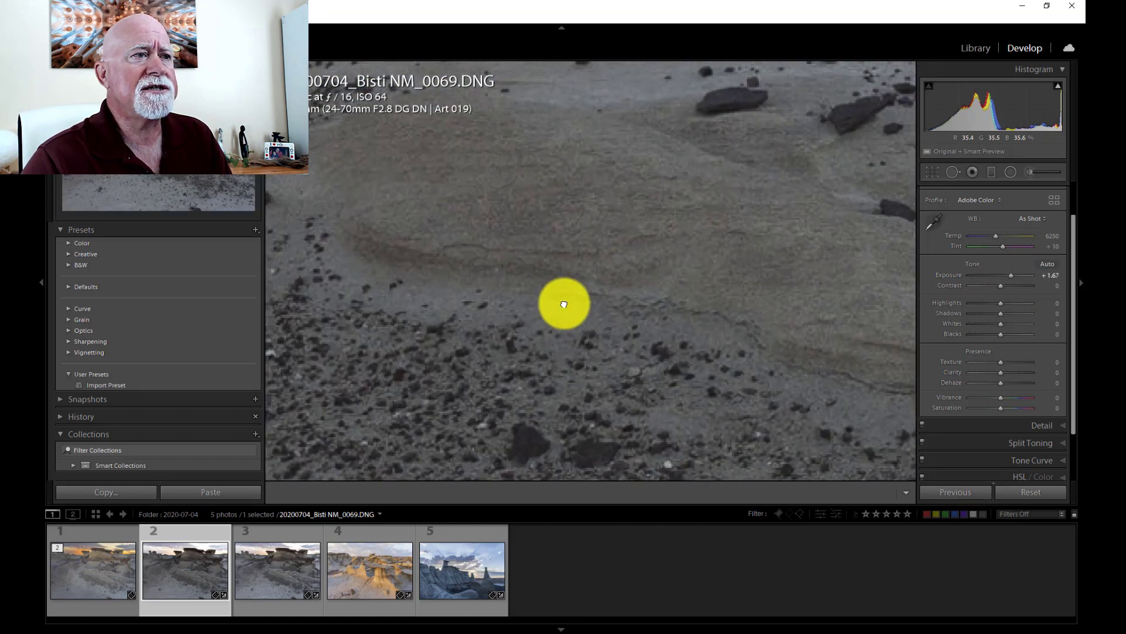
Examine the ground, stones and rock formations of the brightened photo close up for noise and shadow detail.
click(562, 303)
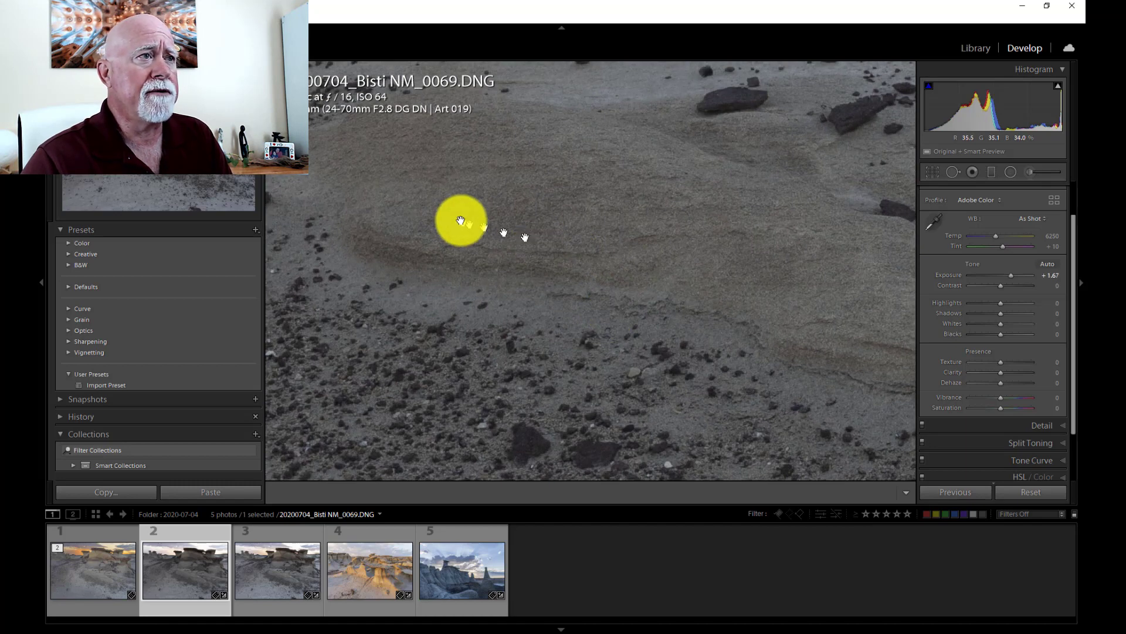
drag(460, 219, 565, 428)
drag(540, 279, 570, 399)
drag(571, 252, 493, 432)
drag(716, 269, 684, 377)
drag(734, 247, 652, 482)
drag(706, 302, 633, 419)
drag(743, 314, 628, 384)
drag(775, 355, 423, 346)
drag(762, 447, 430, 206)
drag(742, 397, 547, 209)
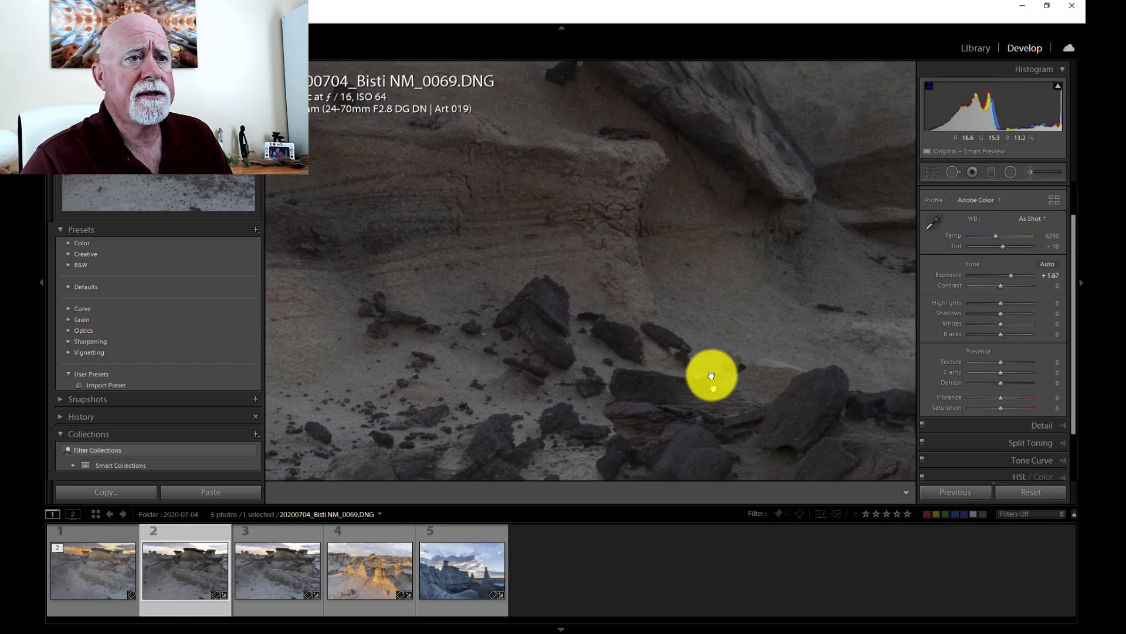
drag(712, 378, 473, 214)
drag(734, 381, 561, 230)
drag(518, 312, 774, 368)
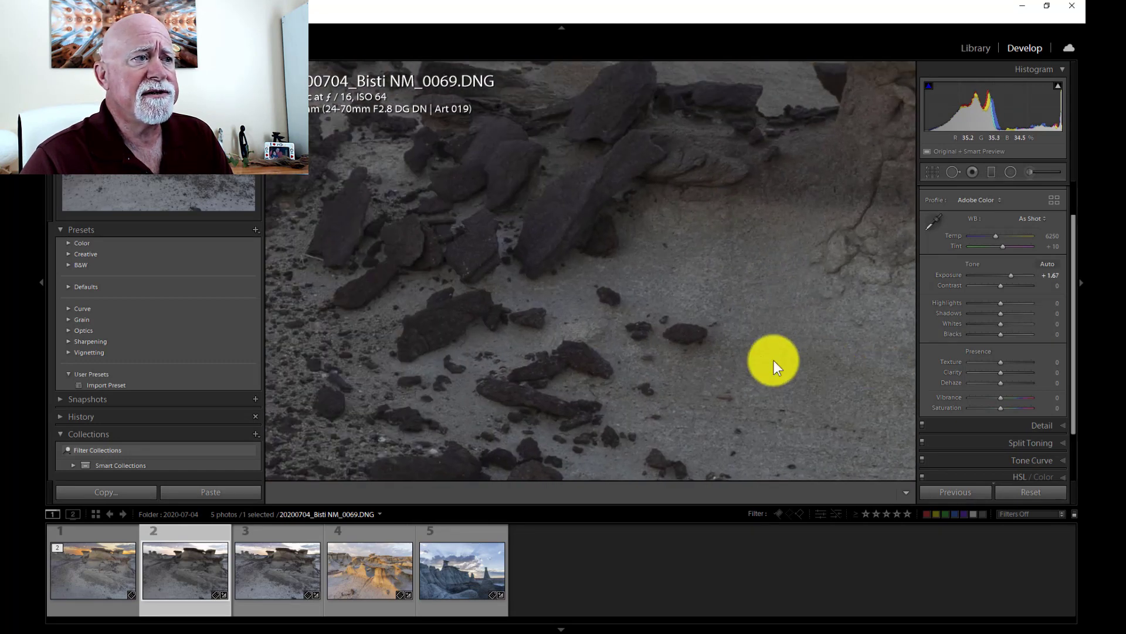
drag(473, 337, 584, 254)
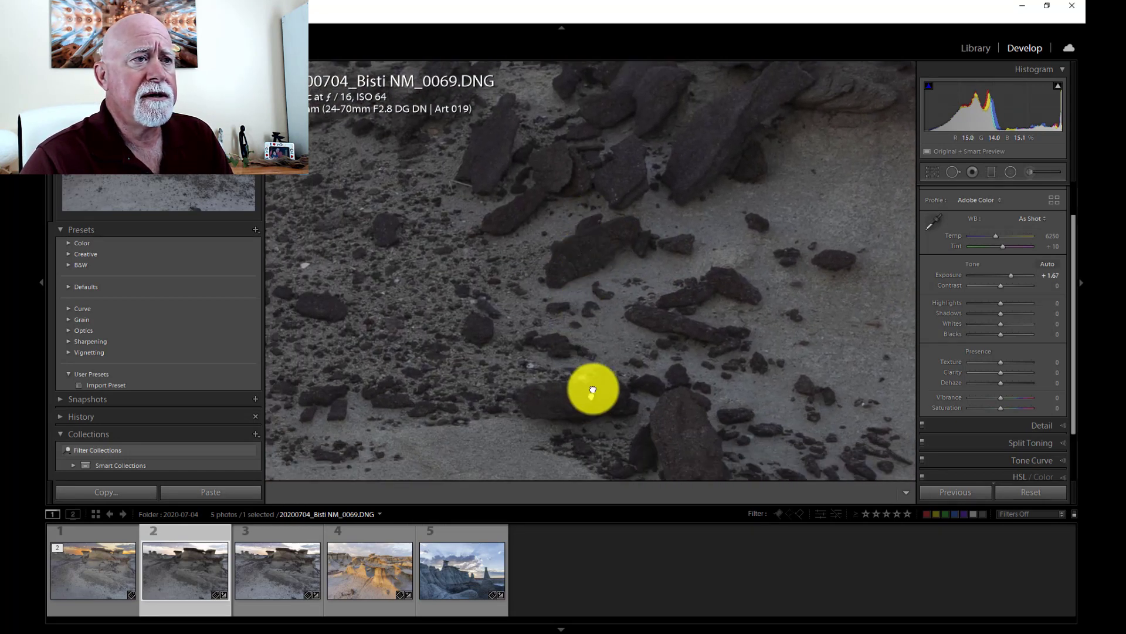
drag(593, 390, 581, 269)
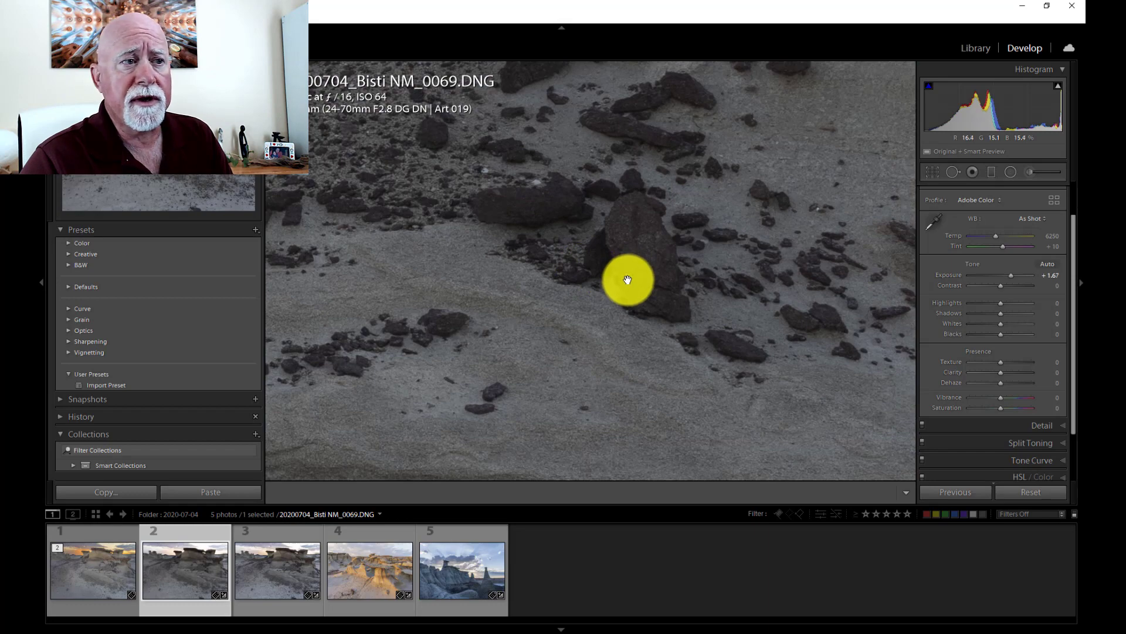
drag(692, 440, 551, 141)
drag(558, 247, 530, 73)
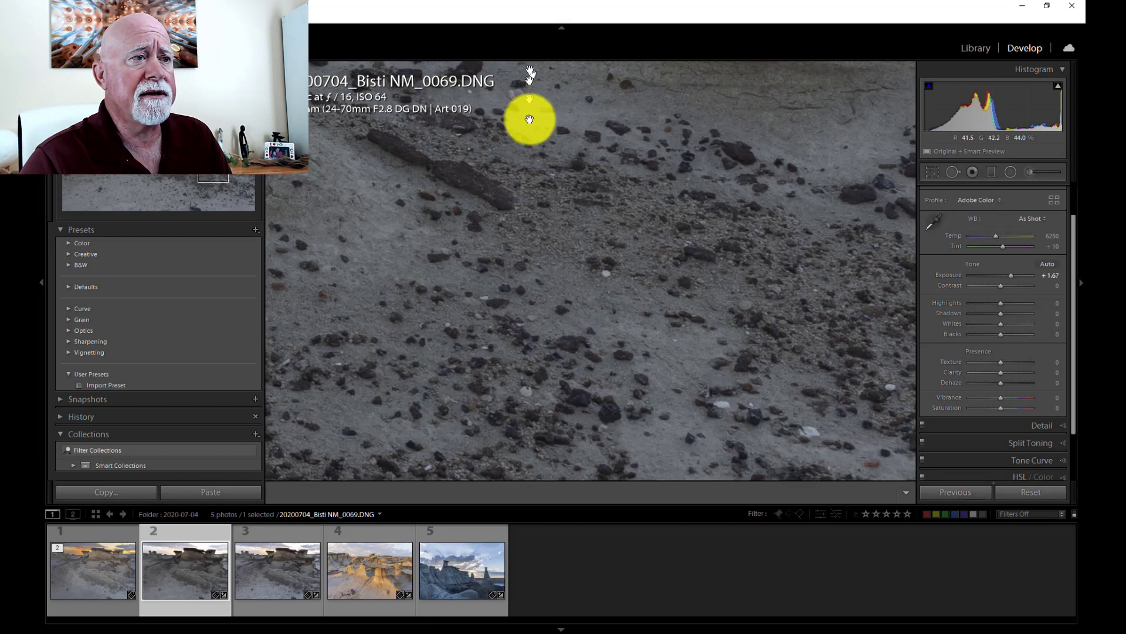
drag(569, 351, 614, 176)
drag(562, 291, 691, 227)
drag(516, 322, 586, 314)
drag(476, 371, 661, 354)
drag(475, 298, 666, 372)
drag(469, 355, 548, 369)
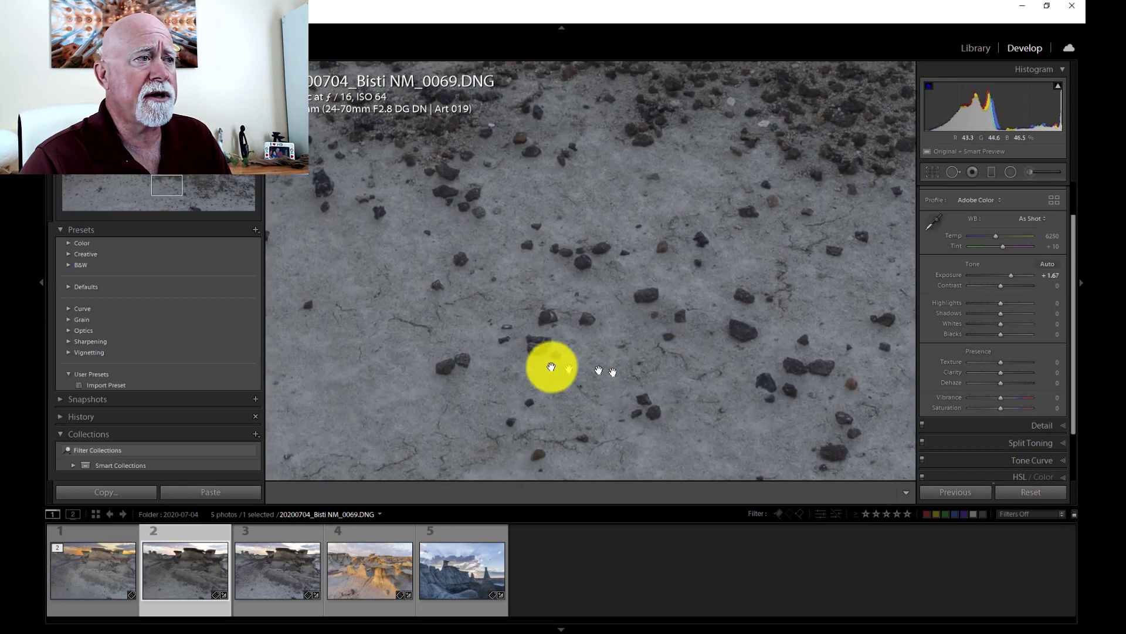
click(484, 340)
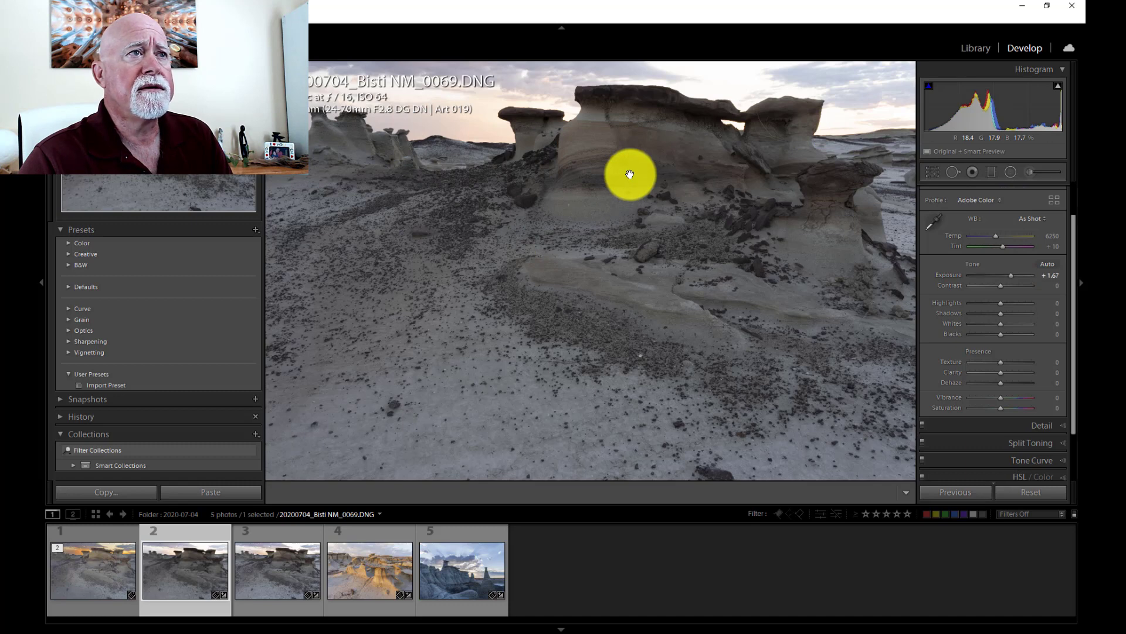
click(631, 152)
click(631, 153)
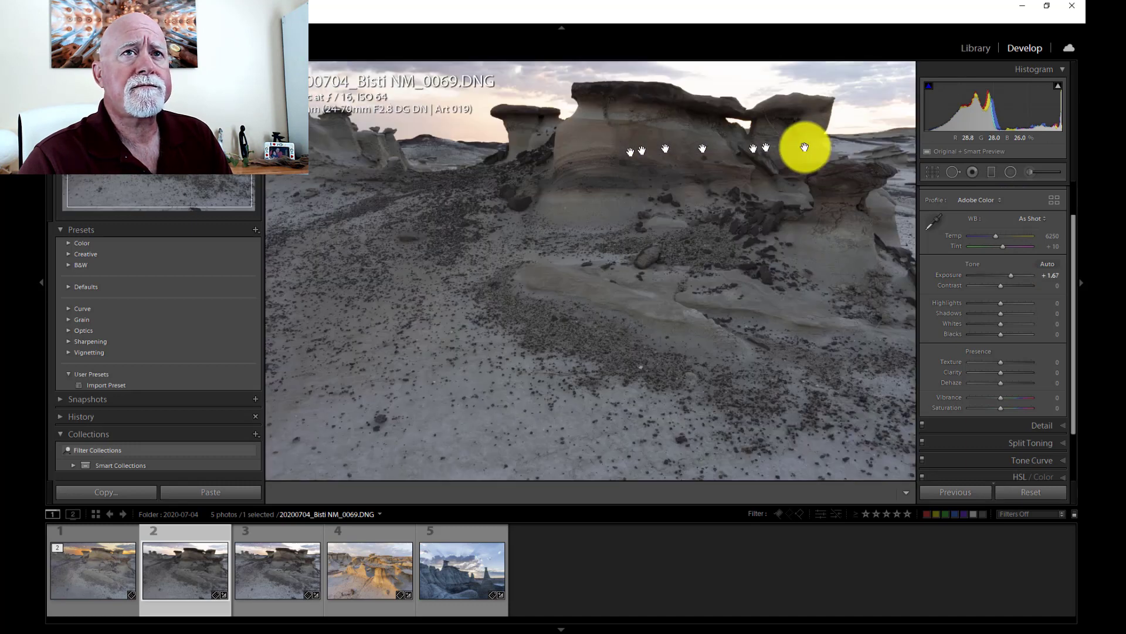
Check the highlight and shadow clipping, and set Highlights to -88 and Shadows to +65.
click(1059, 91)
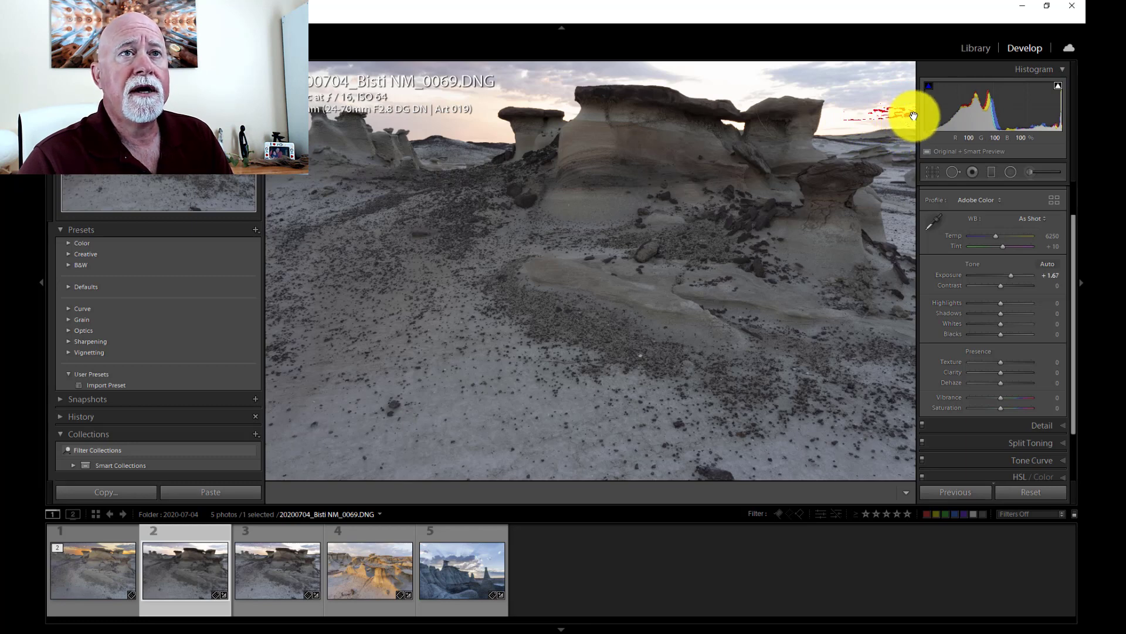
click(928, 86)
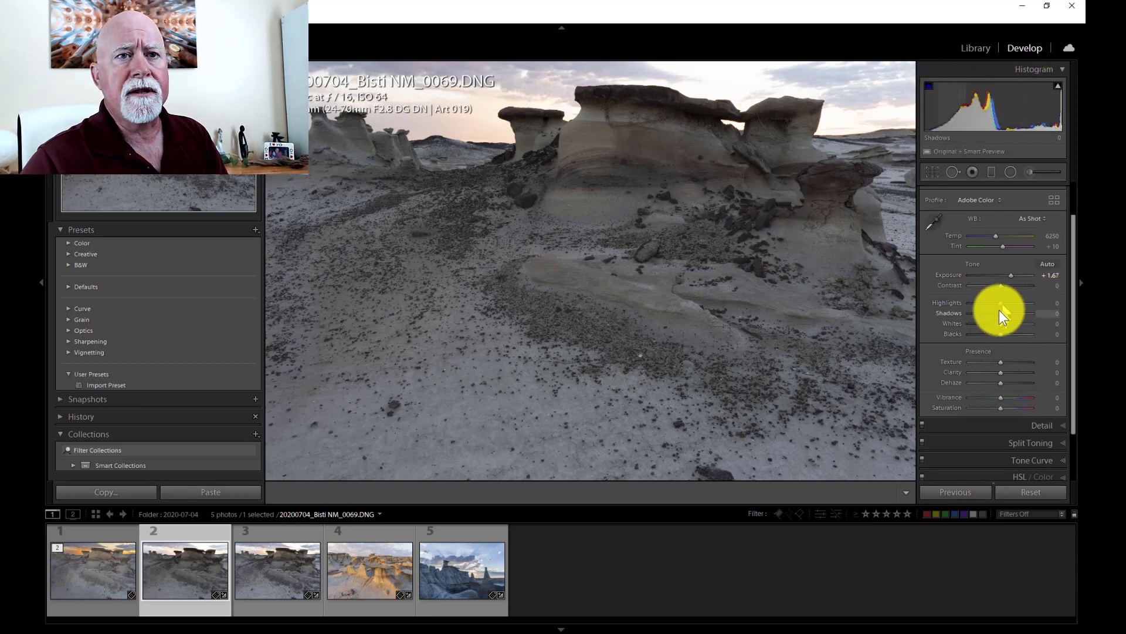
mouse_move(1001, 304)
mouse_down()
mouse_move(974, 301)
mouse_move(1020, 312)
mouse_up()
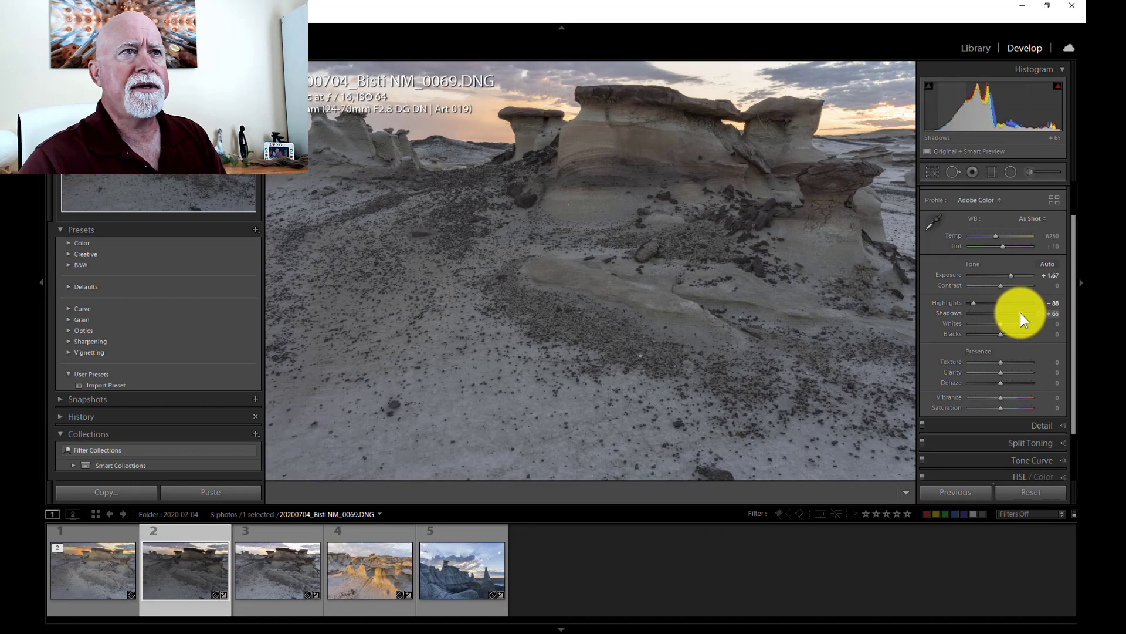
Examine the rock faces, pebbled ground and sky opening close up to judge noise in the lifted shadows.
click(631, 157)
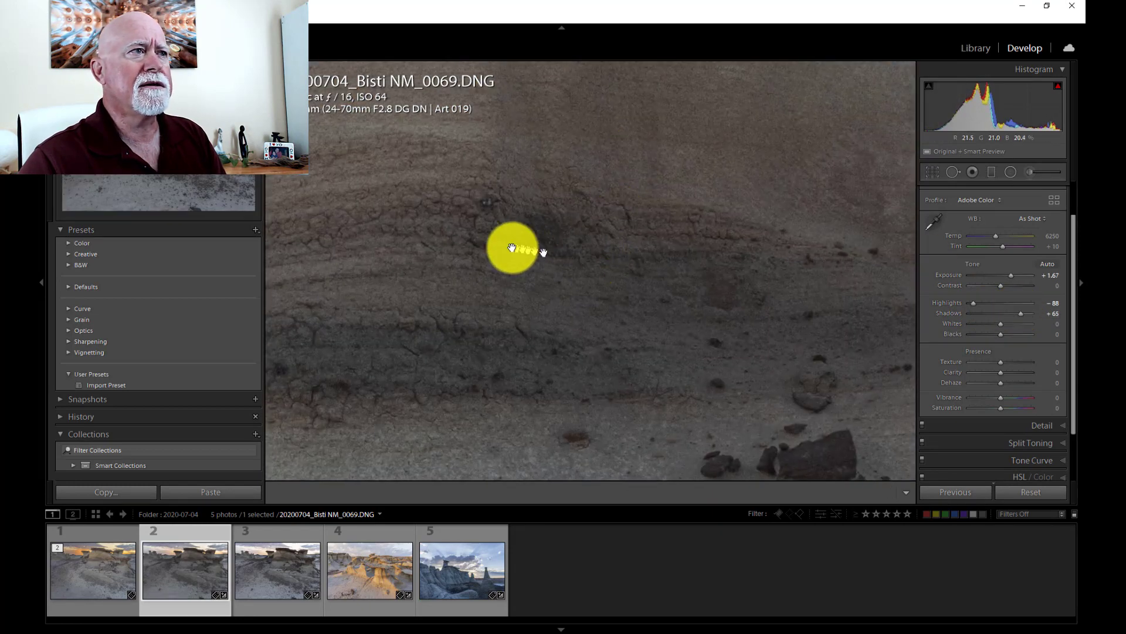
drag(452, 264, 696, 208)
drag(557, 289, 694, 184)
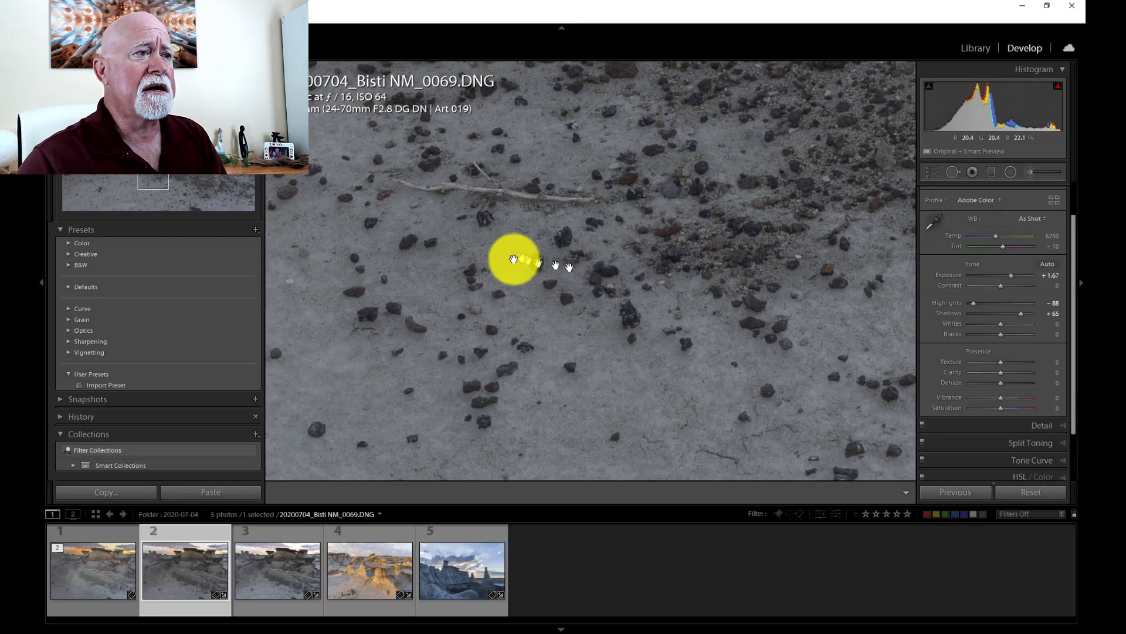
drag(513, 259, 568, 189)
mouse_move(482, 239)
mouse_down()
mouse_move(608, 291)
mouse_move(569, 241)
mouse_move(505, 362)
mouse_move(385, 416)
mouse_move(536, 354)
mouse_move(722, 254)
mouse_move(528, 351)
mouse_up()
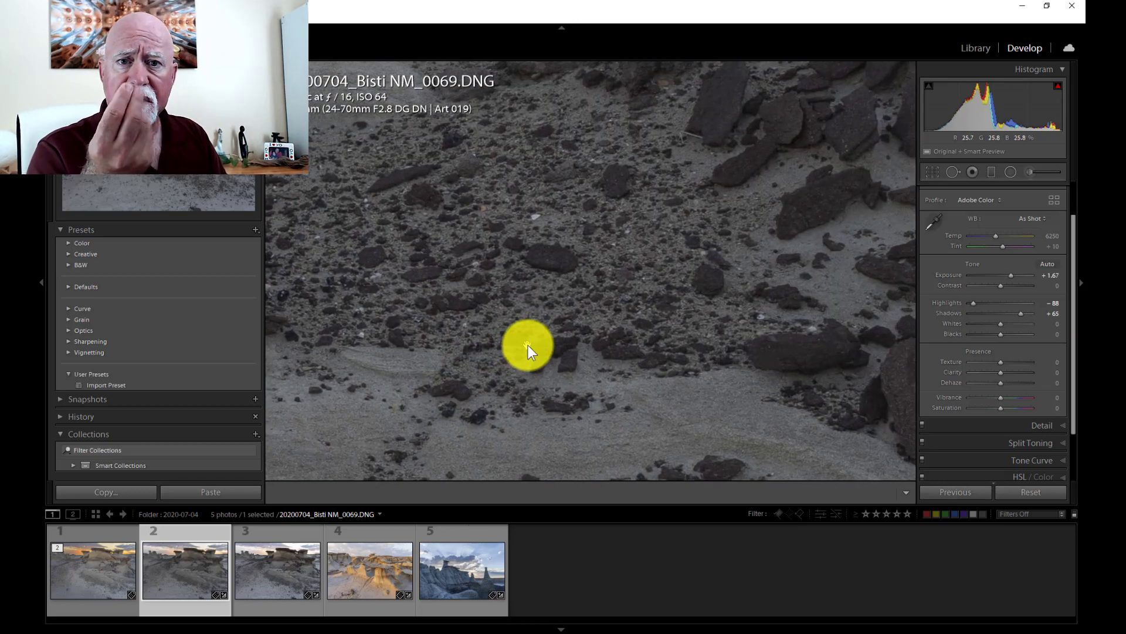
drag(812, 227, 650, 307)
drag(650, 183, 703, 292)
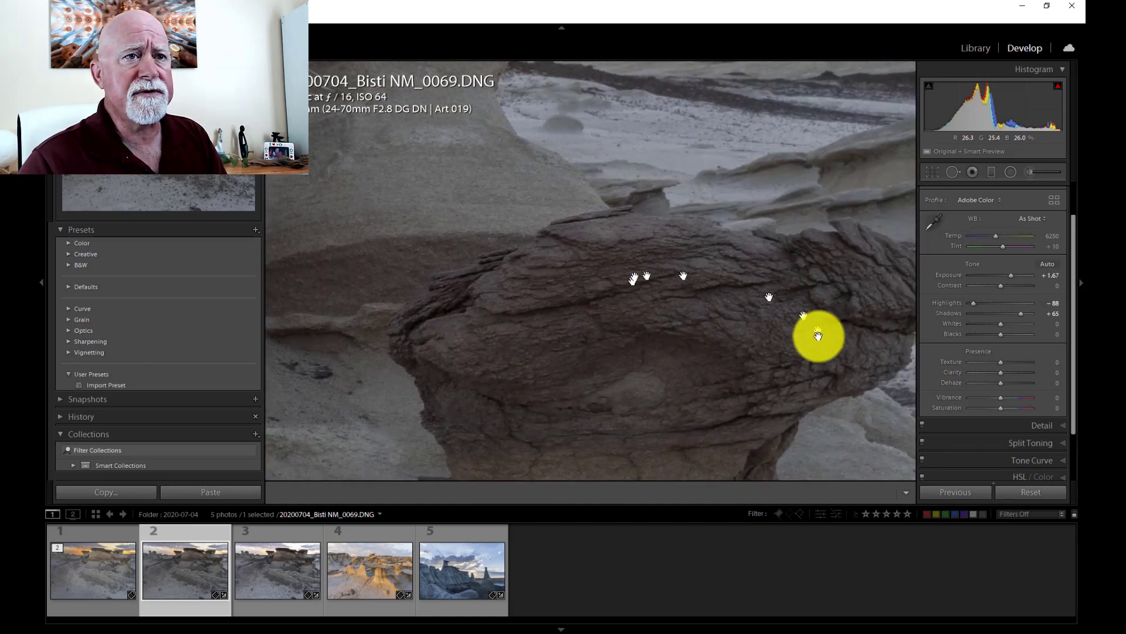
drag(817, 334, 643, 361)
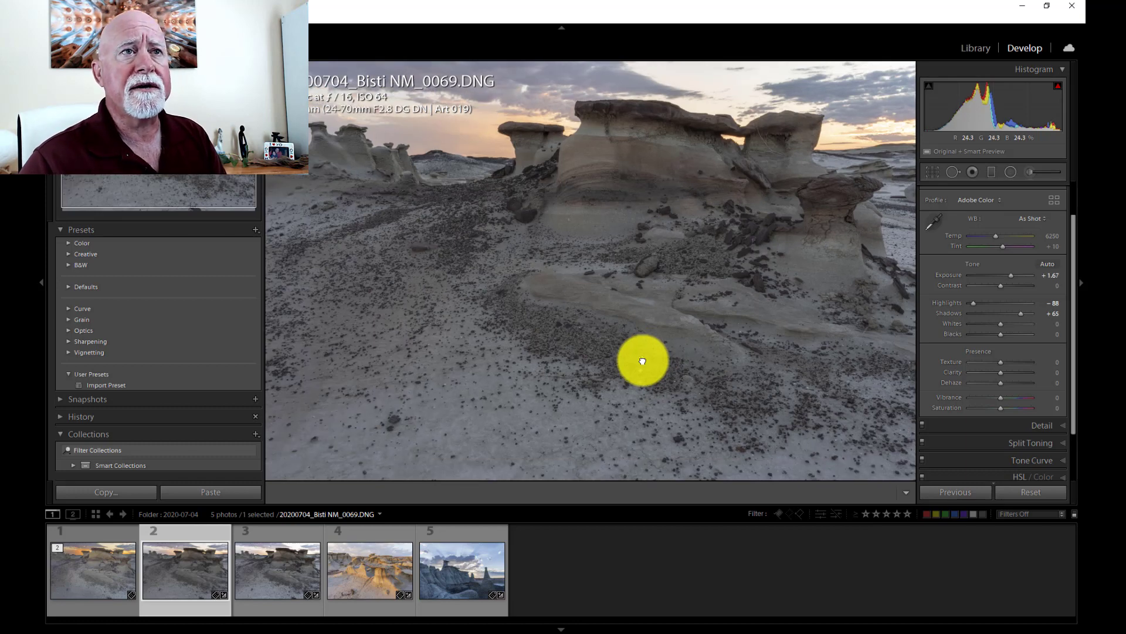
click(741, 141)
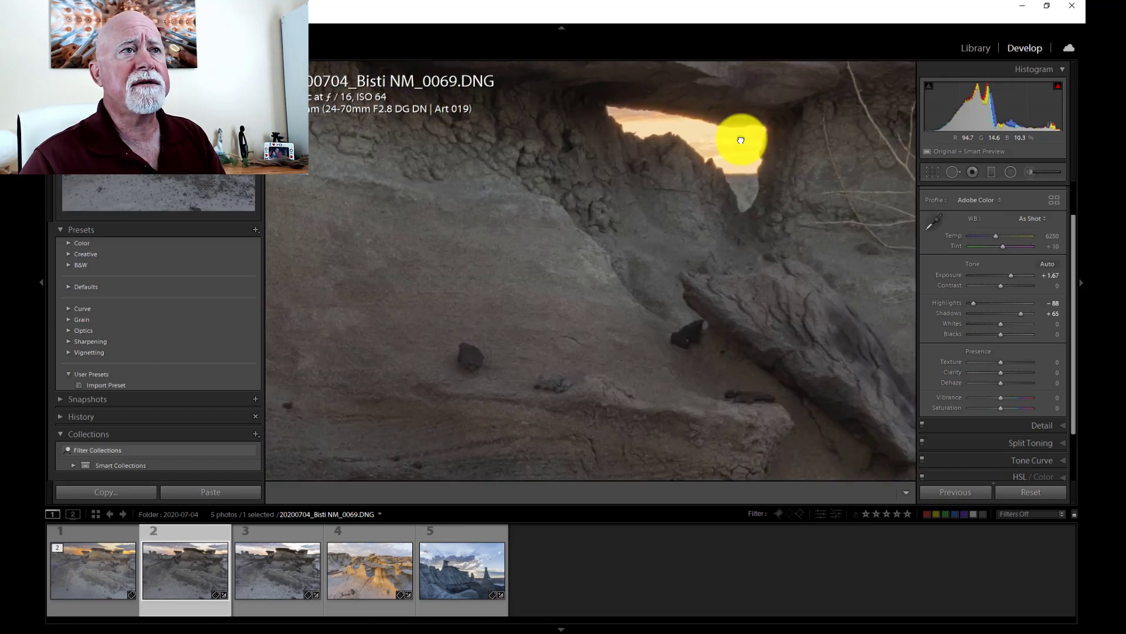
drag(735, 148, 672, 207)
Set Texture to +12 and check the effect on the rock face close up.
mouse_move(1074, 352)
mouse_down()
mouse_move(1075, 319)
mouse_move(1070, 332)
mouse_up()
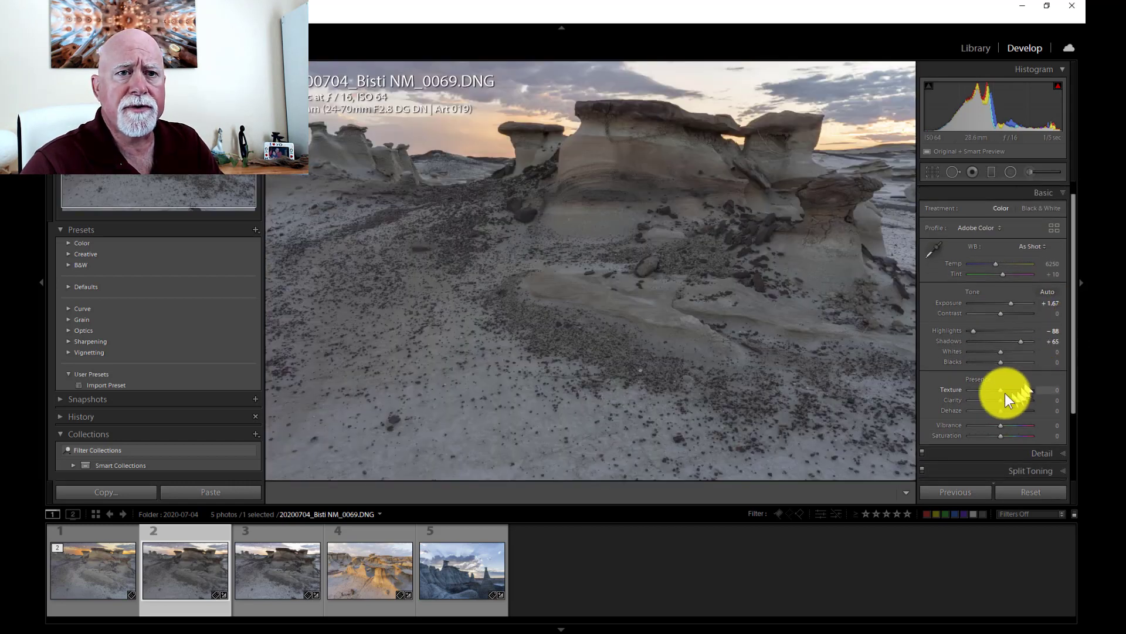
drag(1002, 390, 1006, 393)
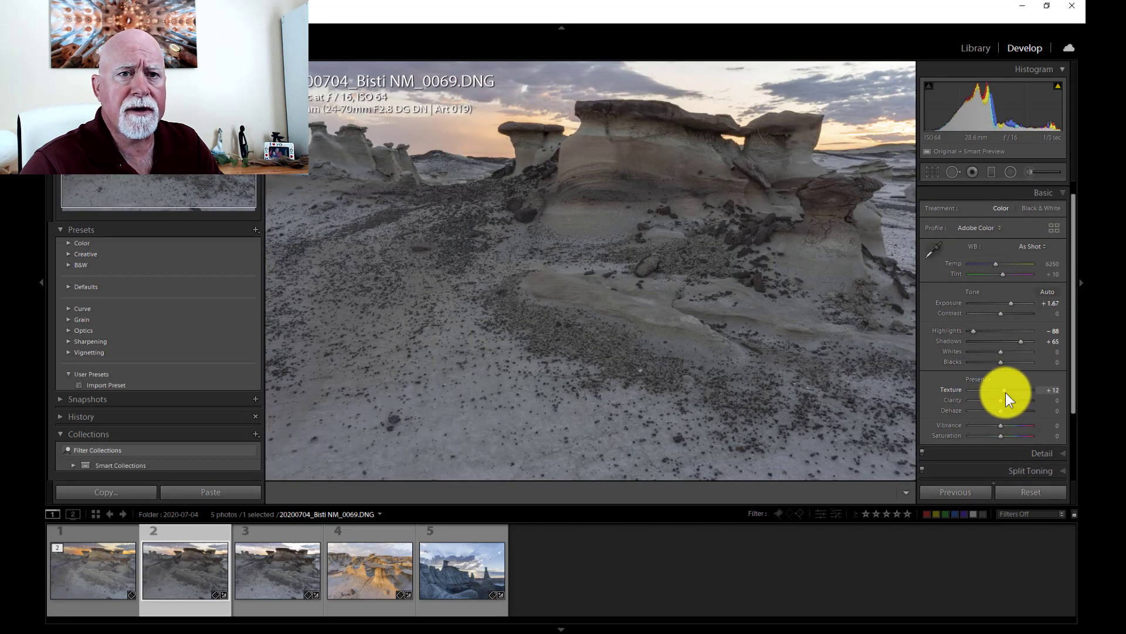
click(610, 193)
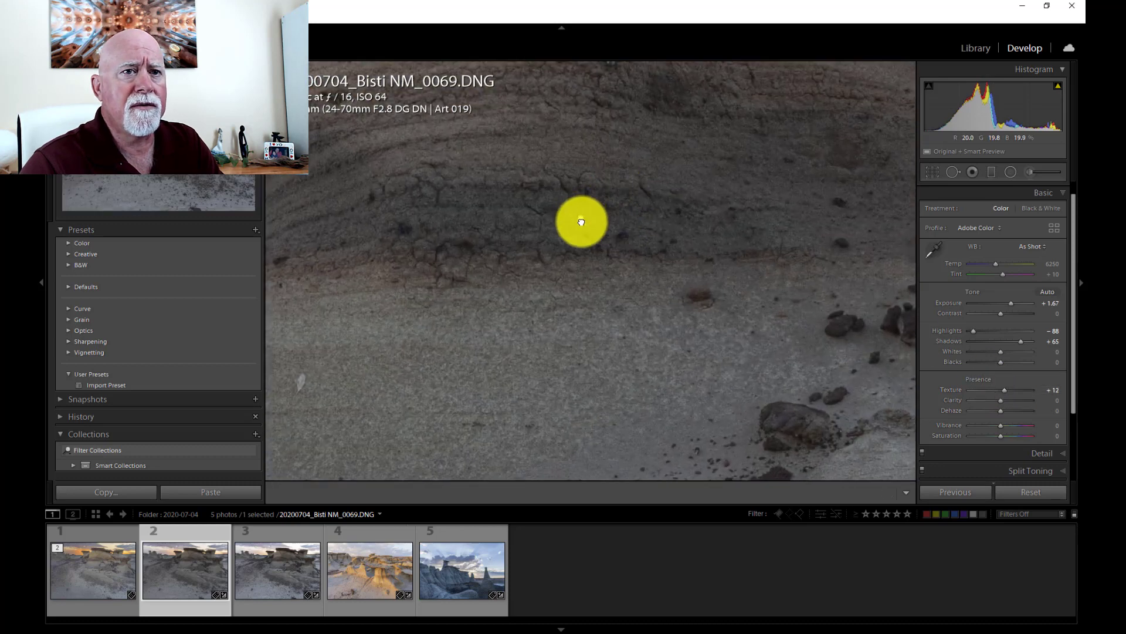
Set Clarity to +12 and Vibrance to +14, checking the effect on the rock face and pebbled ground close up.
drag(582, 221, 694, 324)
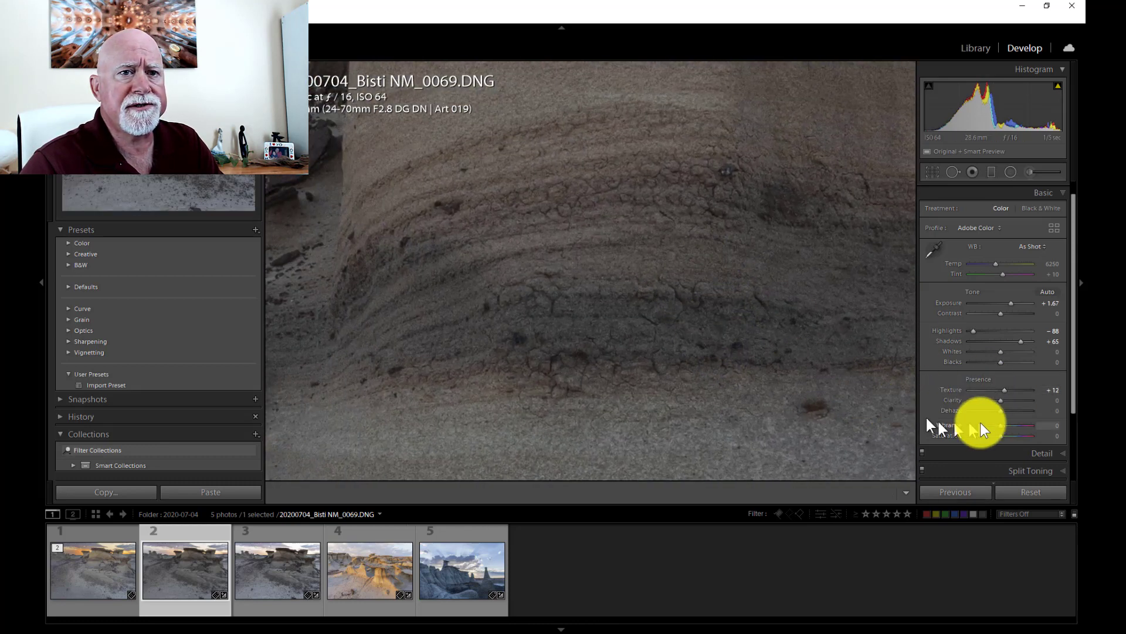
drag(1003, 402, 1004, 403)
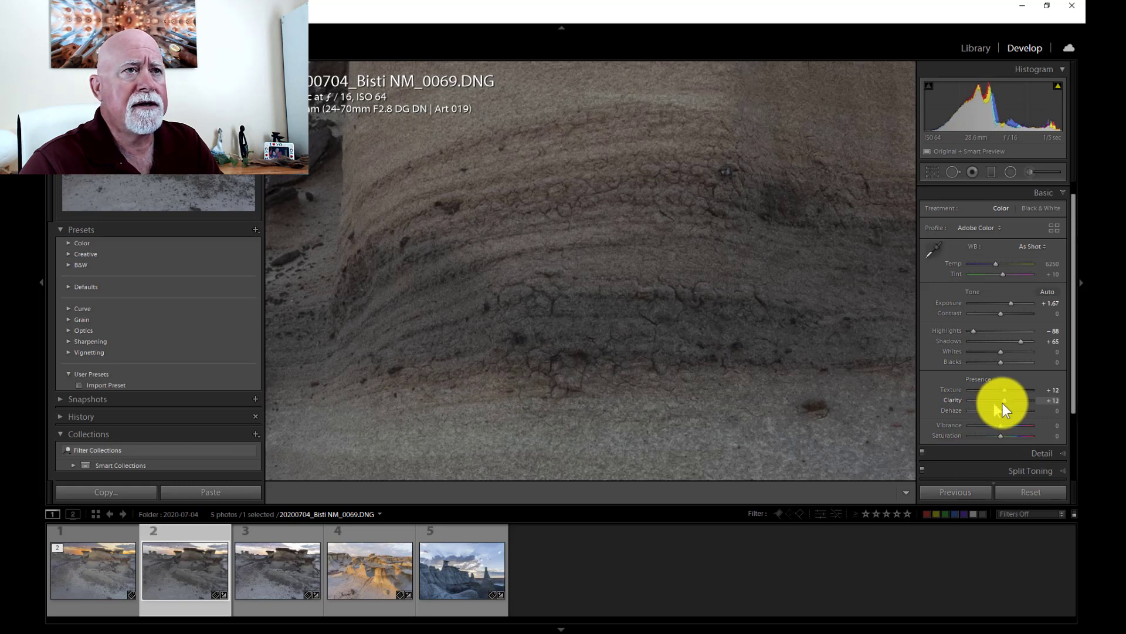
drag(687, 376, 669, 238)
drag(626, 337, 641, 277)
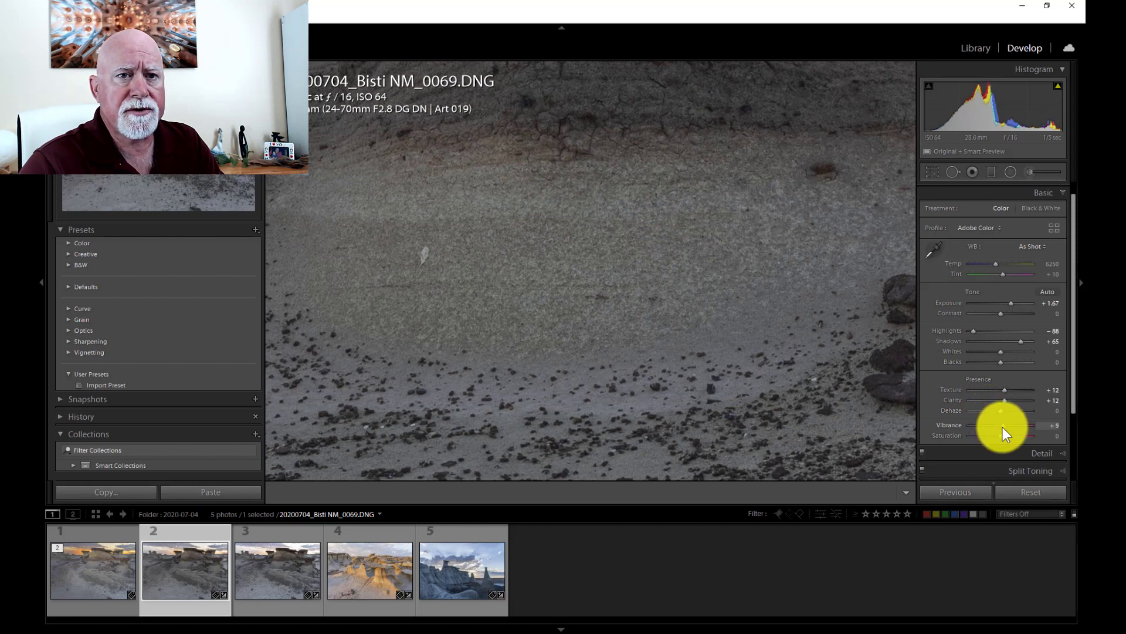
drag(1002, 427, 1004, 427)
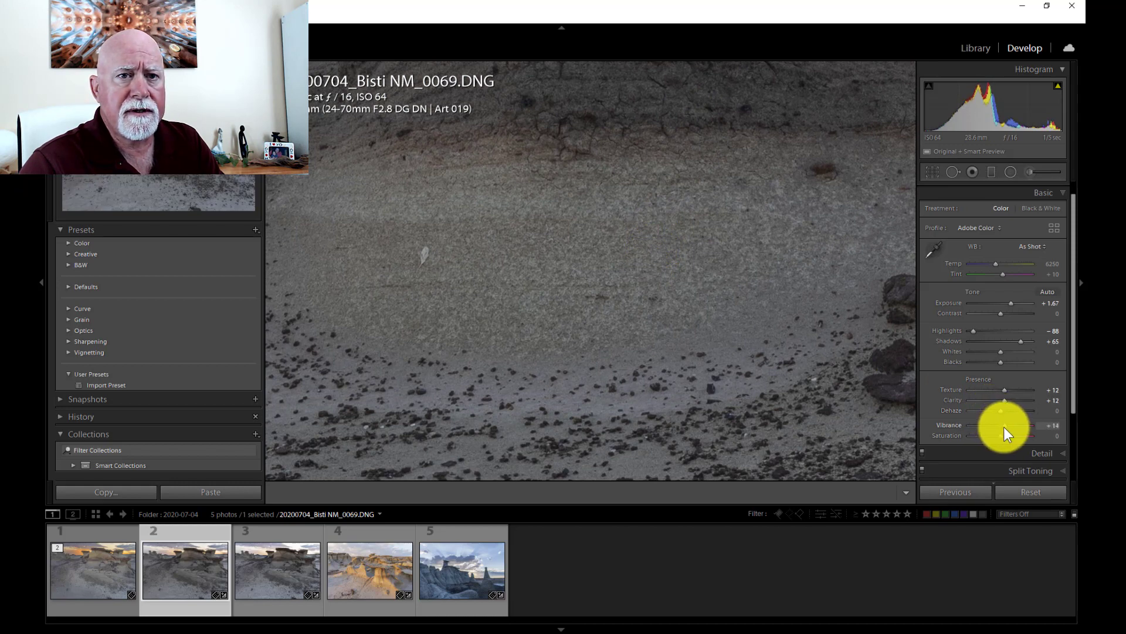
click(701, 289)
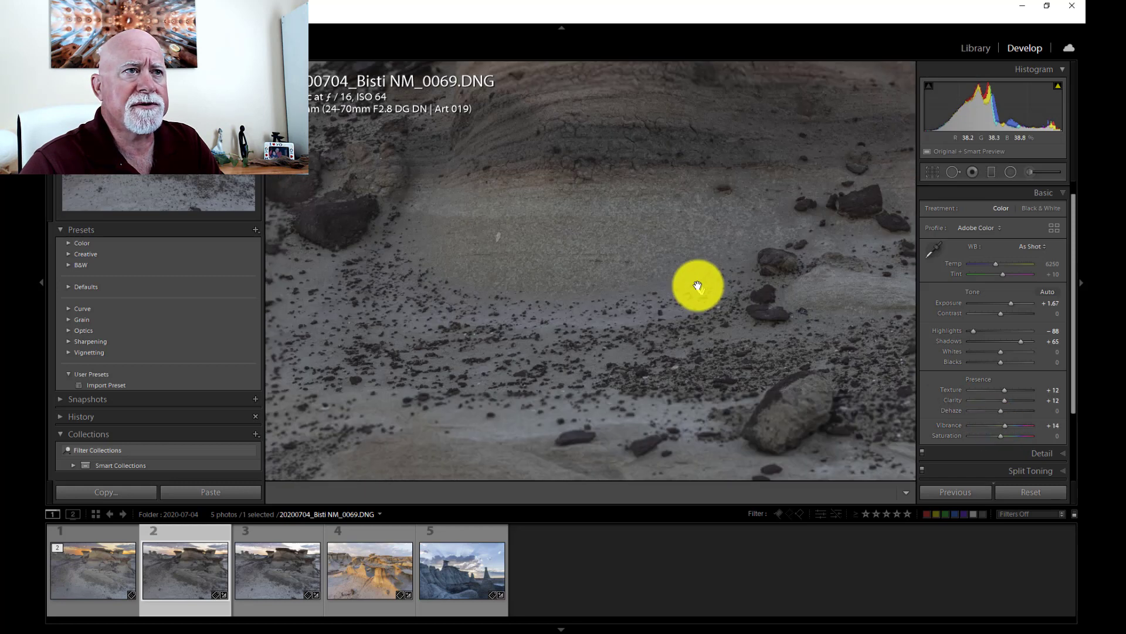
drag(478, 130, 588, 315)
drag(739, 311, 574, 350)
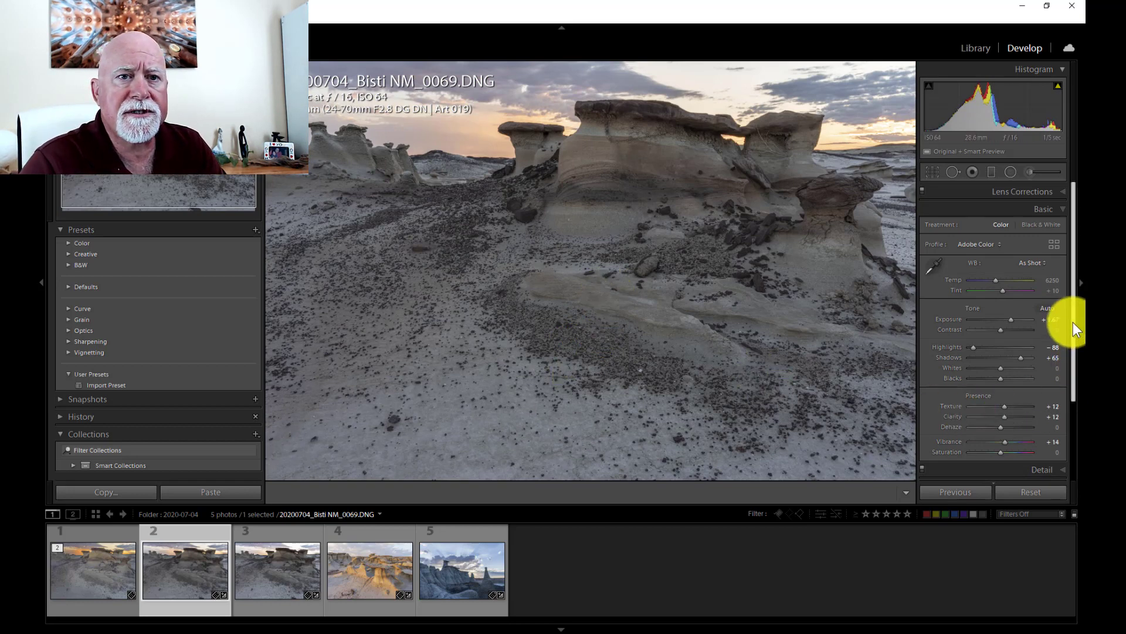
Sharpen the photo with Amount 60, Radius 0.8, Detail 40 and Masking 84.
drag(1073, 322, 1059, 399)
click(1068, 362)
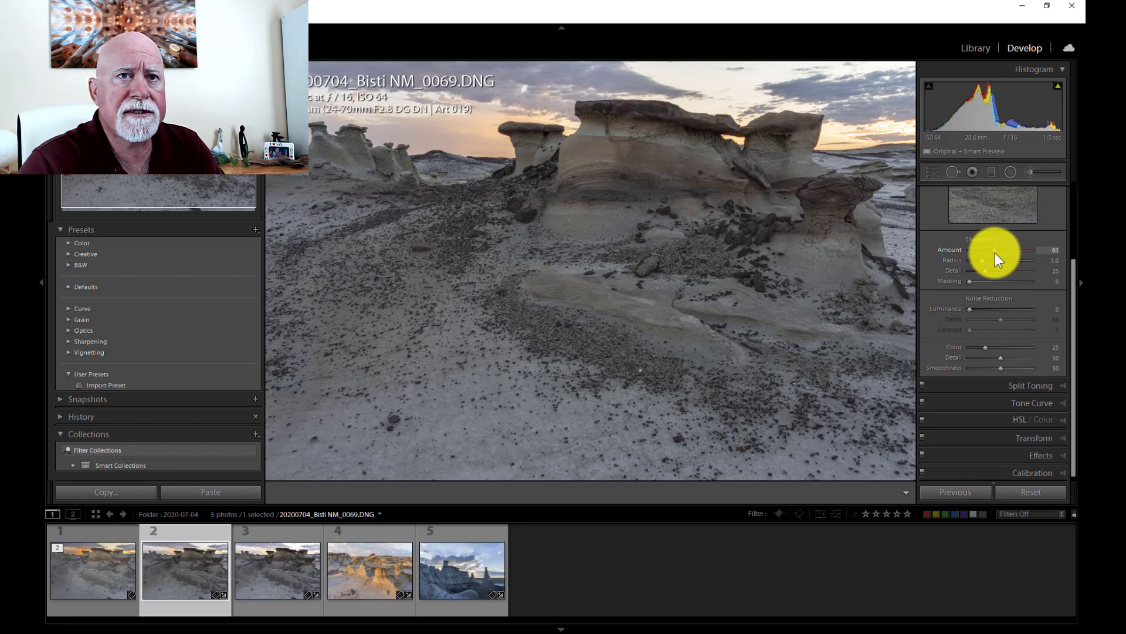
click(1050, 250)
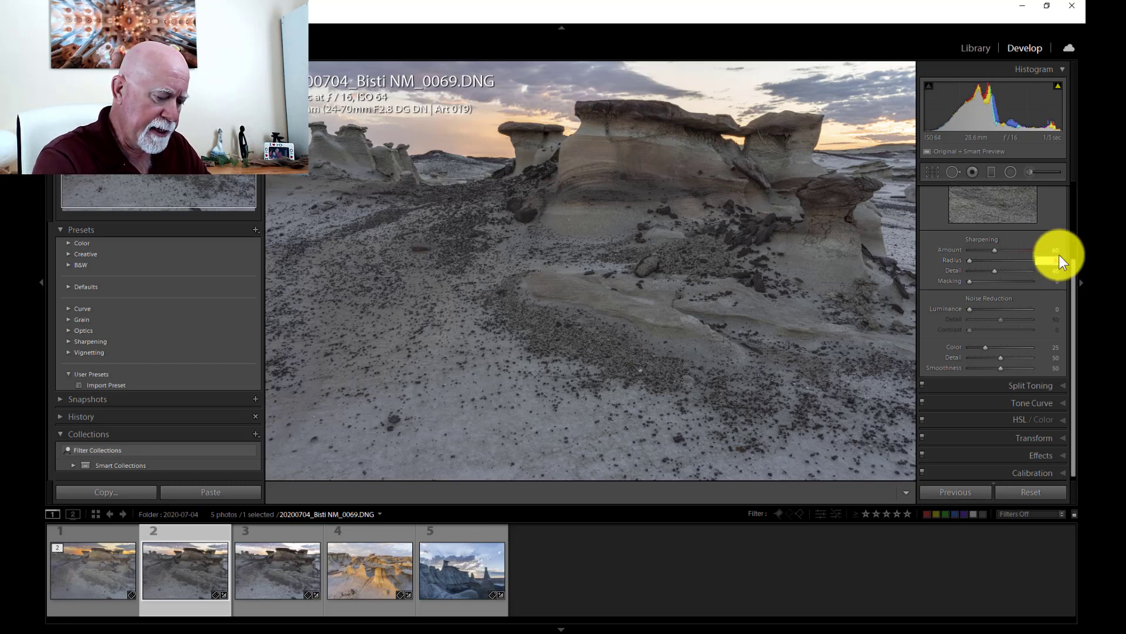
key(Up)
key(Up)
key(Up)
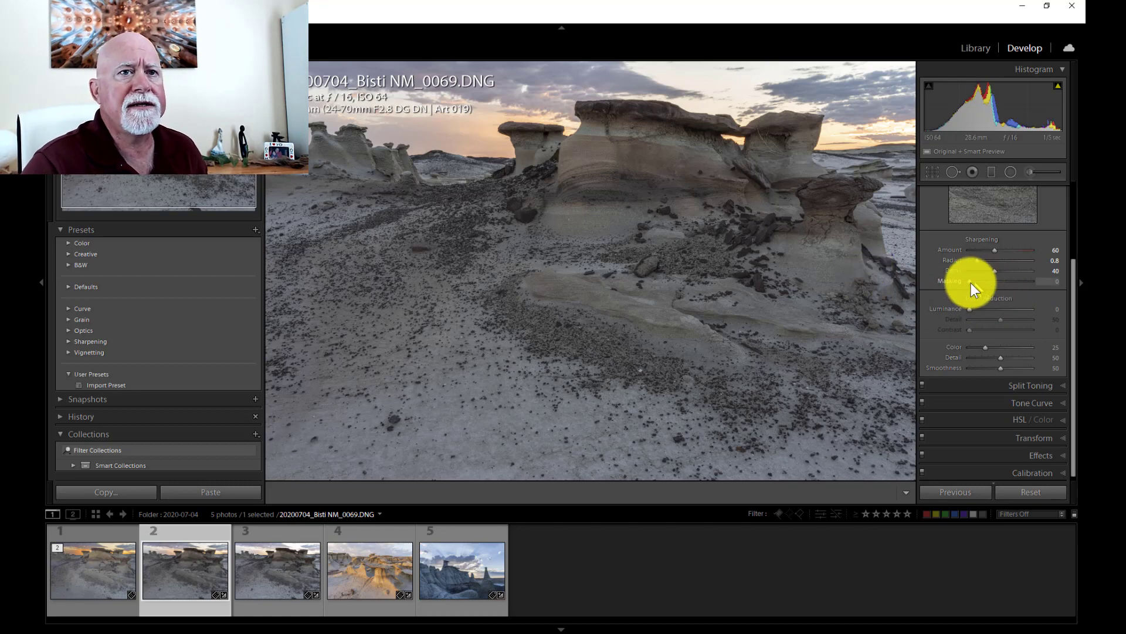
drag(970, 283, 1022, 282)
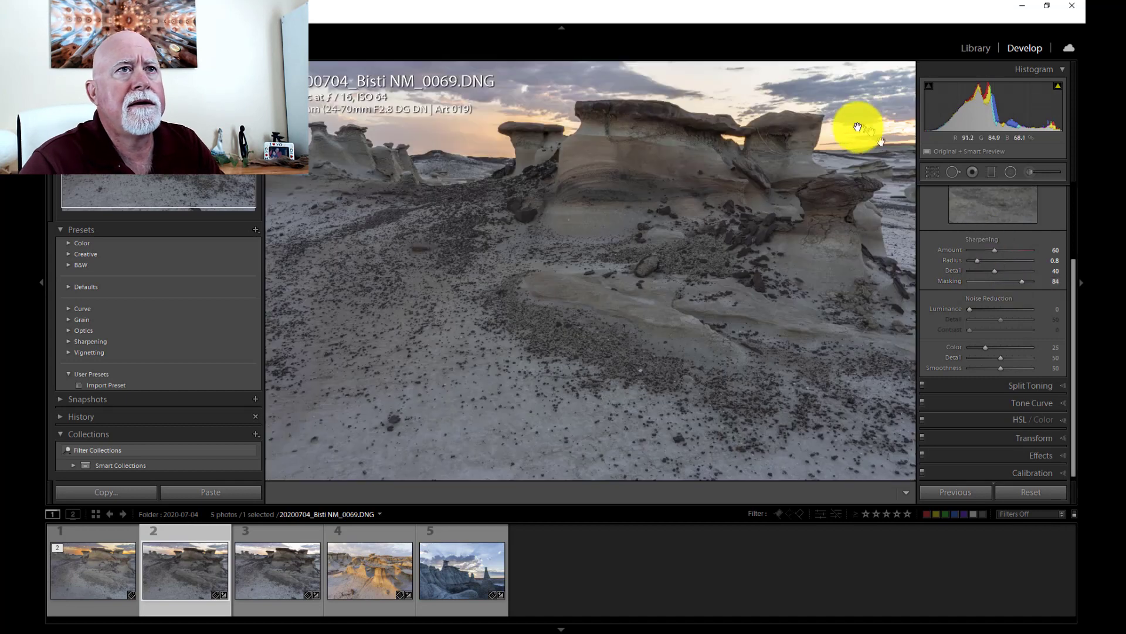
Check the rock edges, sky and ground close up and set the color noise reduction to 20.
click(812, 108)
drag(807, 95, 649, 204)
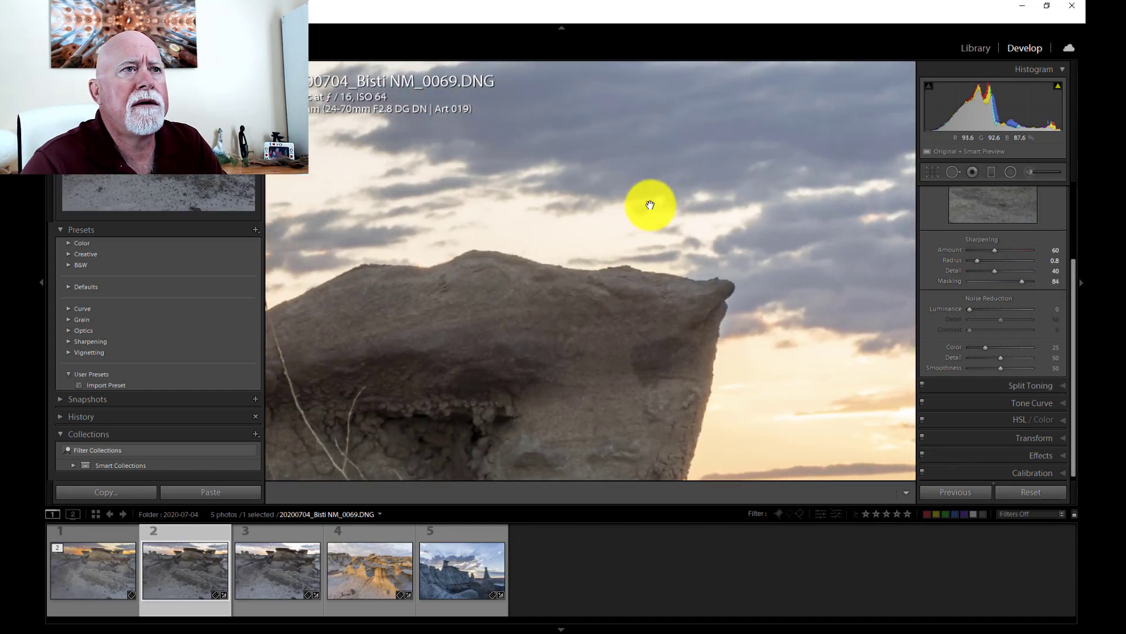
drag(825, 251, 782, 186)
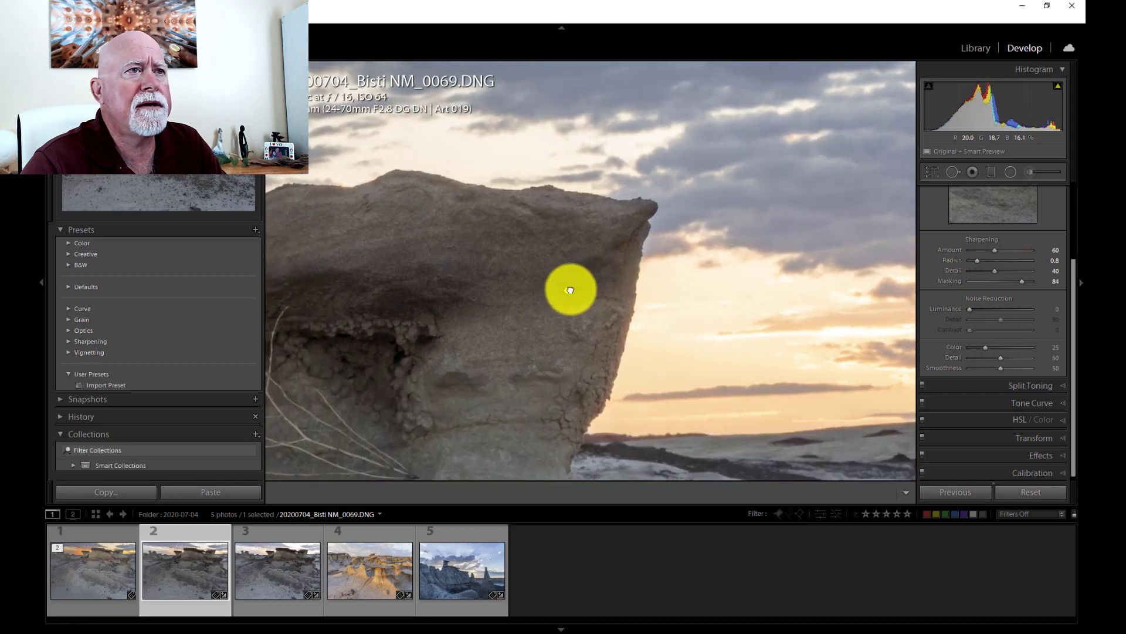
drag(571, 291, 712, 245)
drag(605, 288, 586, 380)
click(699, 330)
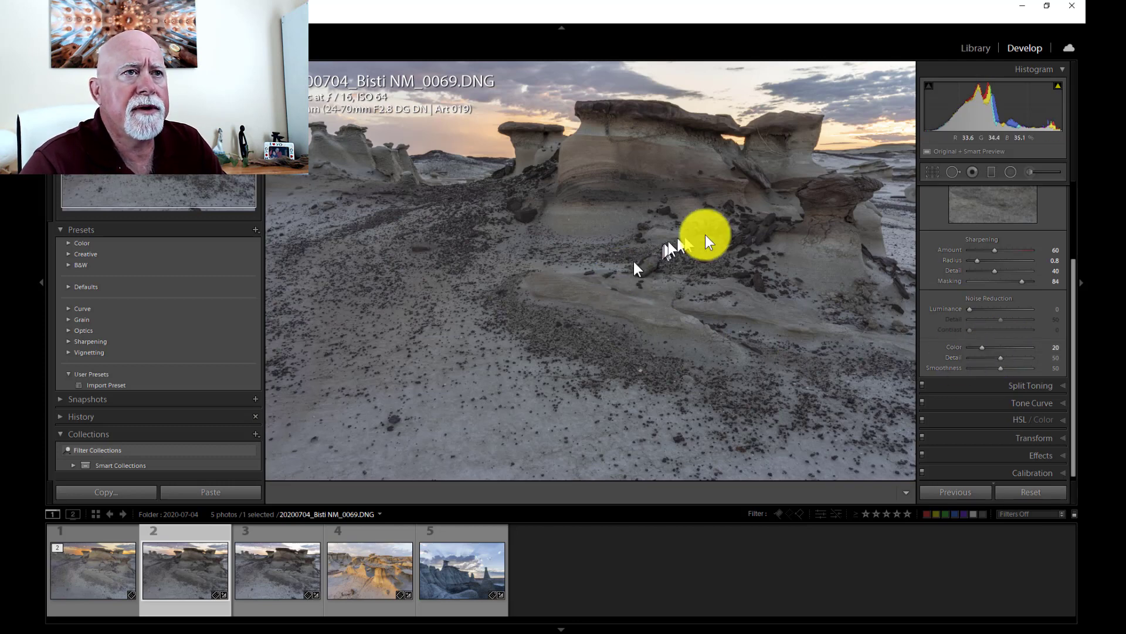
click(727, 234)
drag(811, 236, 609, 388)
click(609, 388)
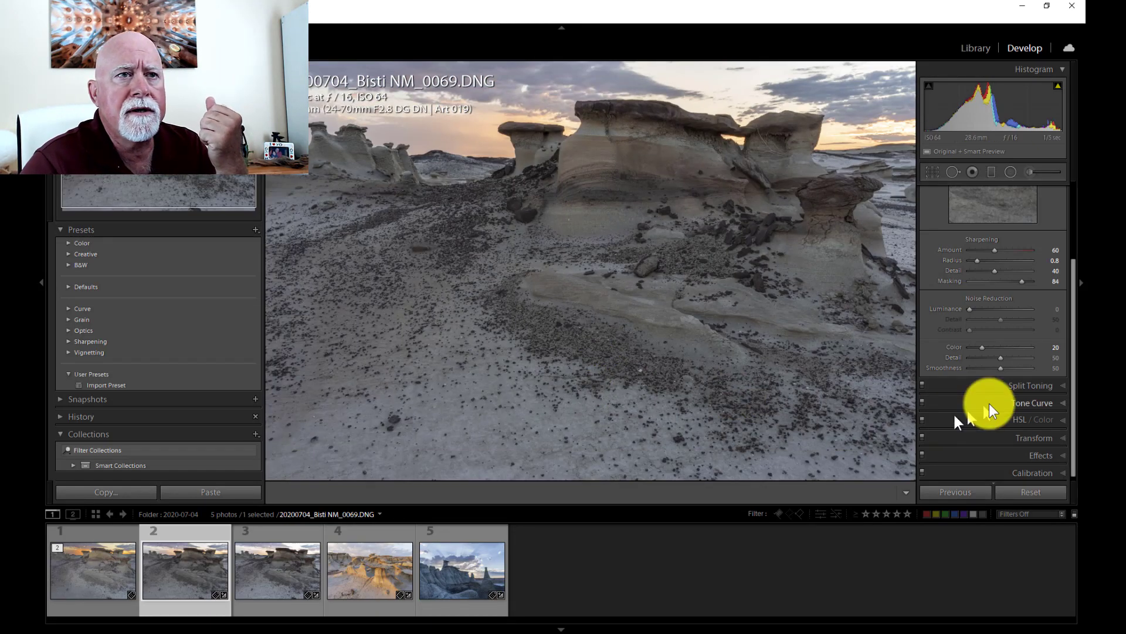
Set the luminance noise reduction to 5 and check its effect on the pebbled ground and the bright sky close up.
drag(529, 181, 725, 322)
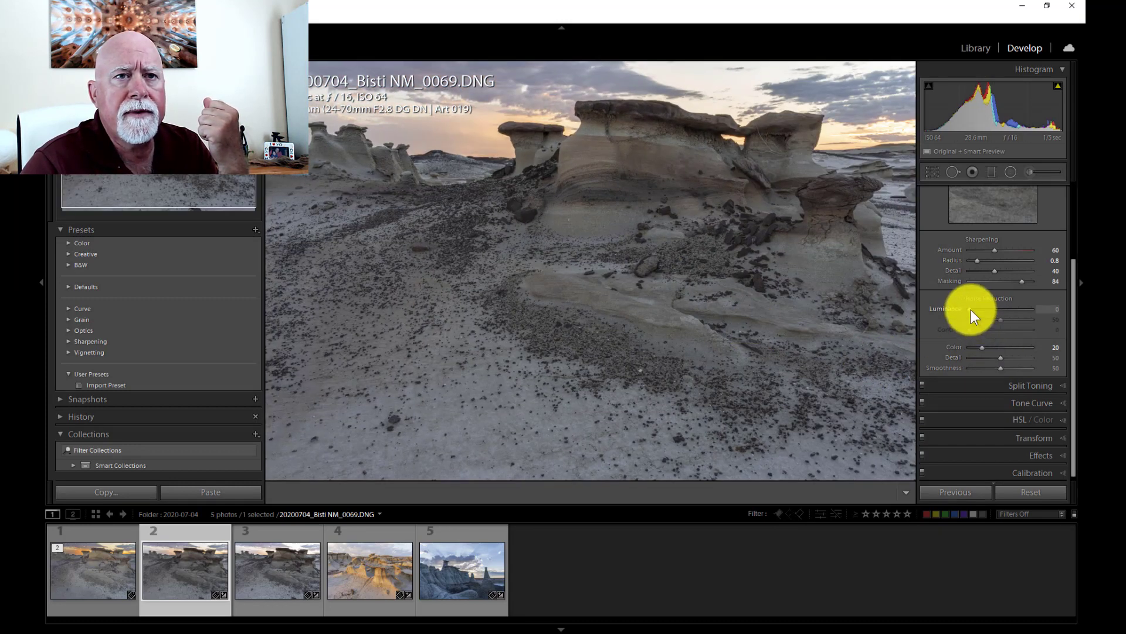
drag(970, 309, 973, 311)
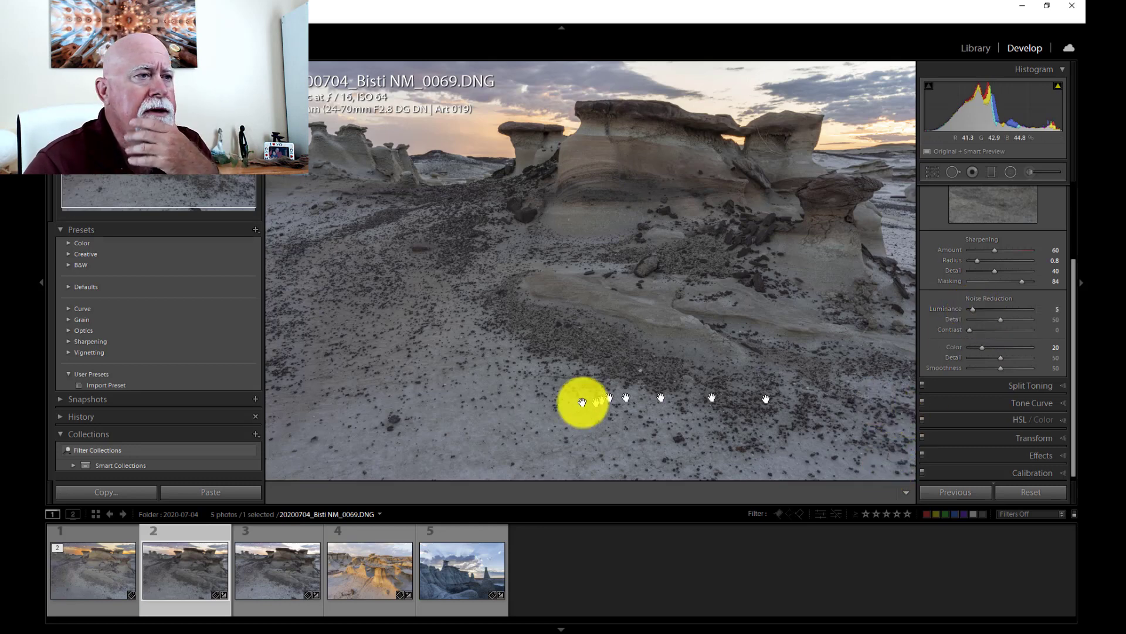
drag(604, 410, 608, 209)
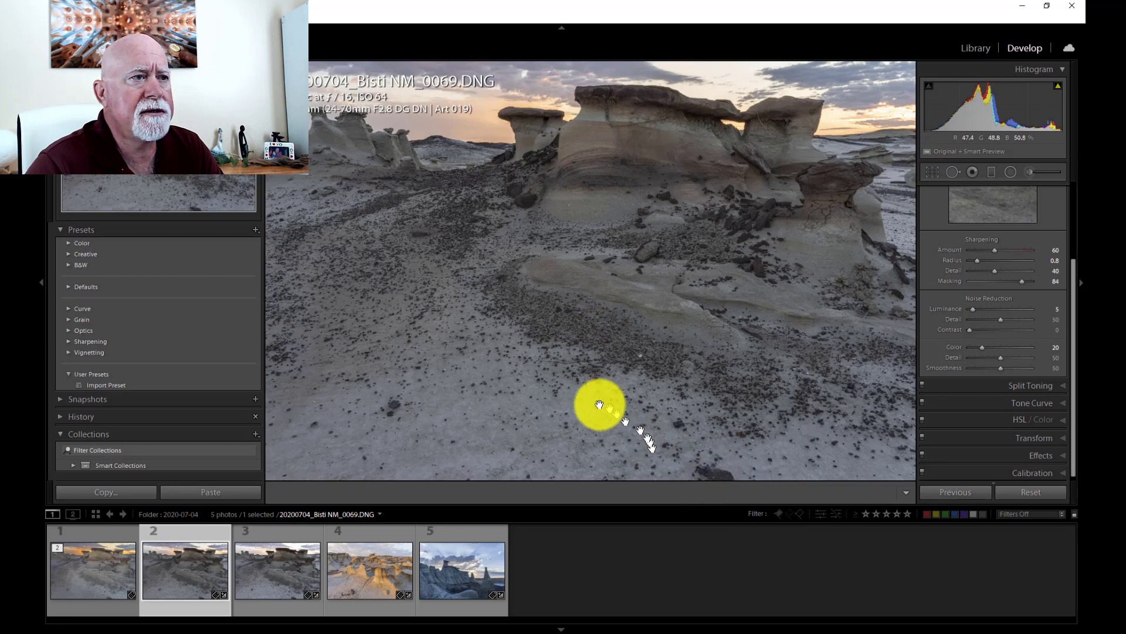
click(572, 364)
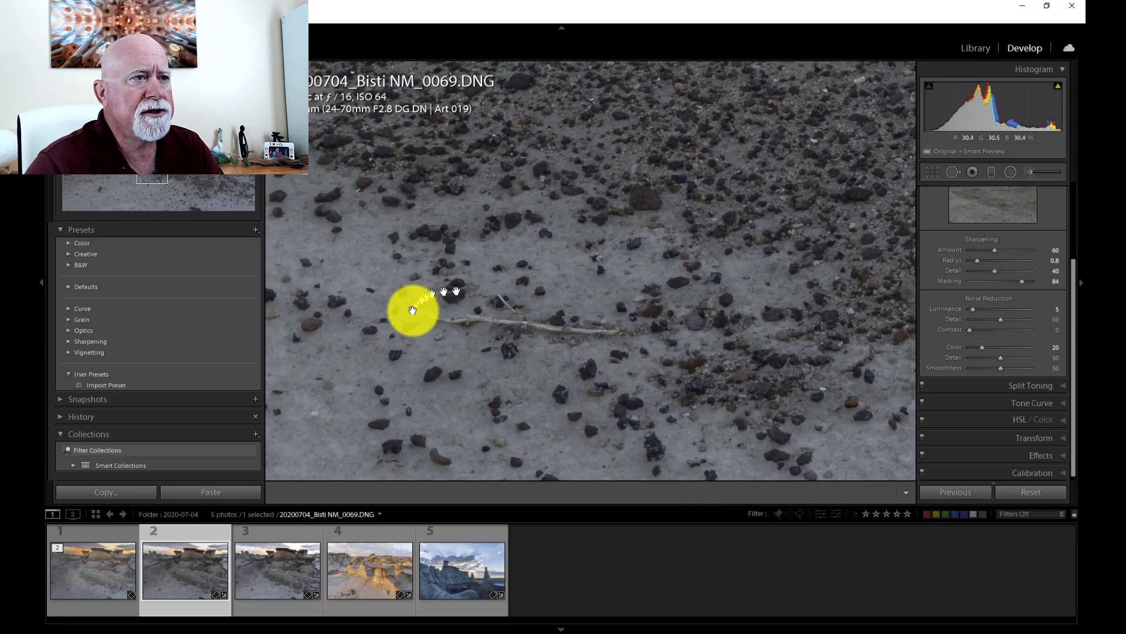
click(645, 298)
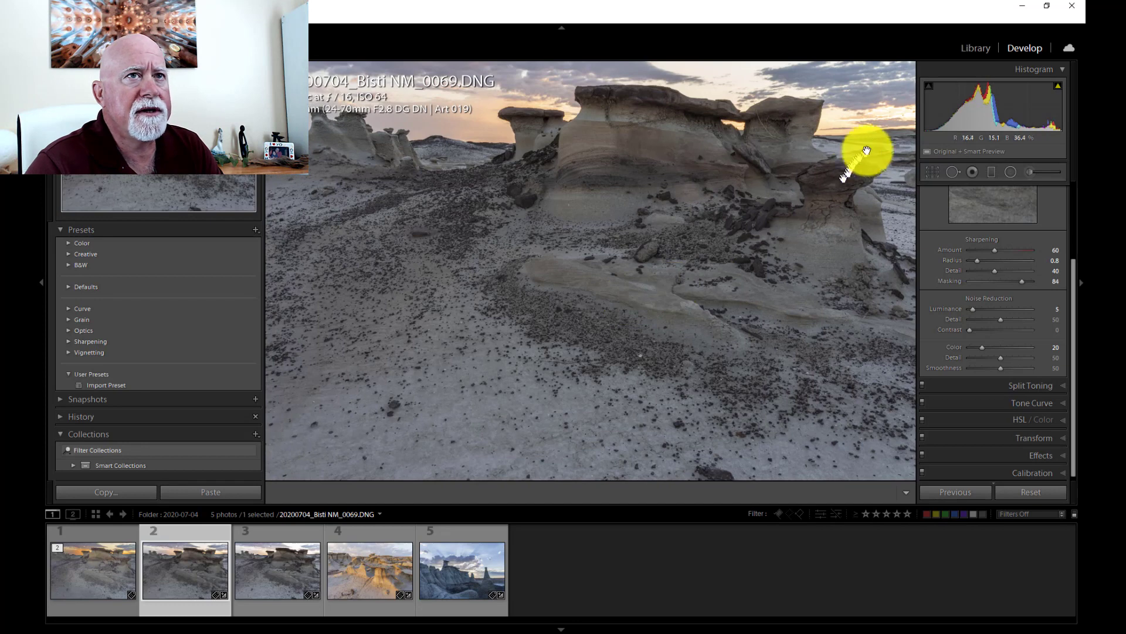
click(900, 116)
drag(903, 115, 767, 226)
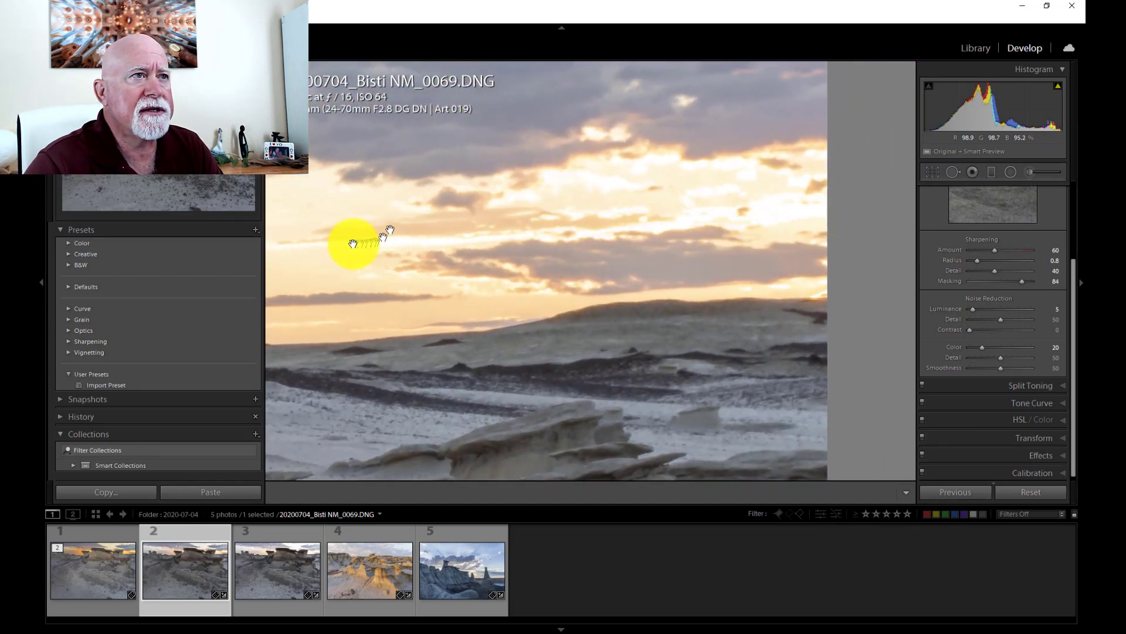
click(715, 382)
Open the developed photo for editing in Adobe Photoshop 2020.
right_click(185, 574)
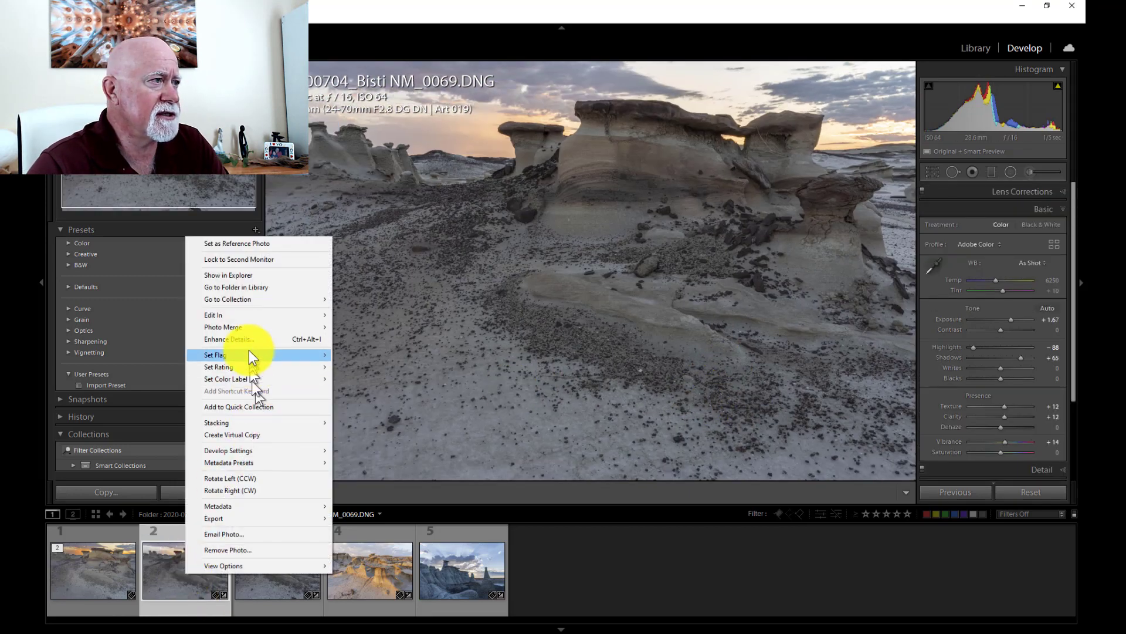
mouse_move(255, 318)
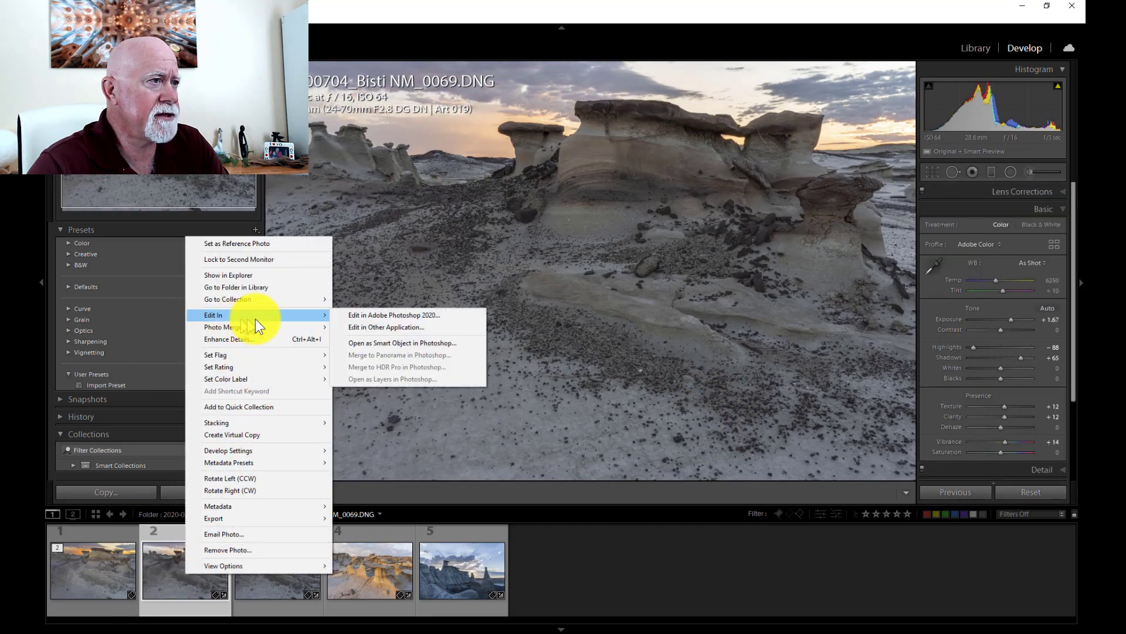
click(379, 316)
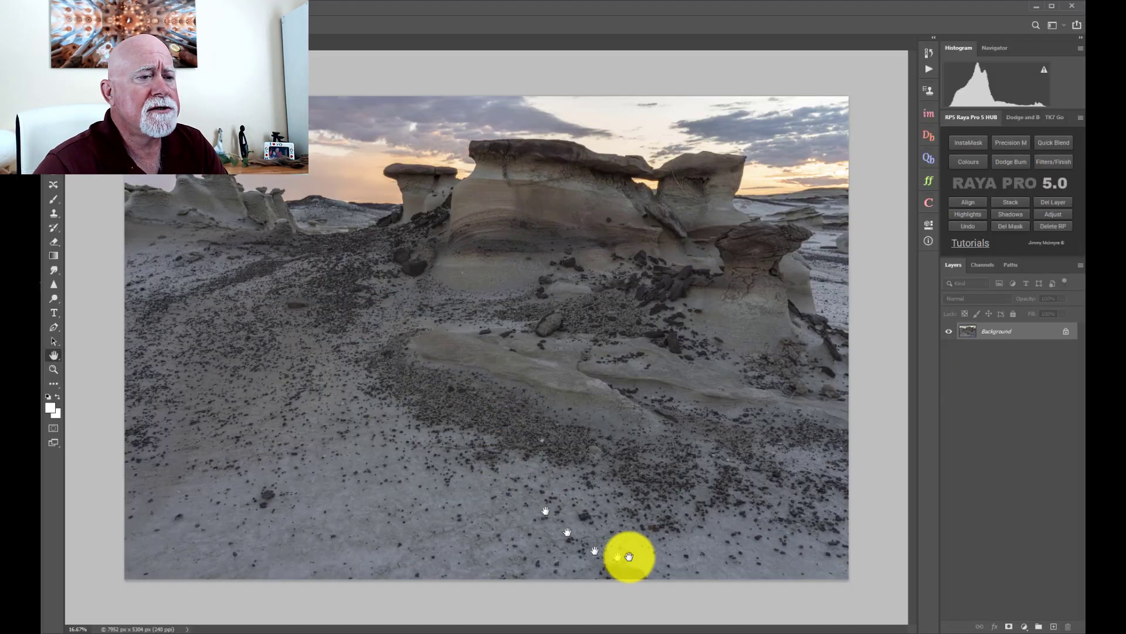
Inspect the foreground close up and unlock the Background layer, turning it into a regular layer.
scroll(629, 556, up, 7)
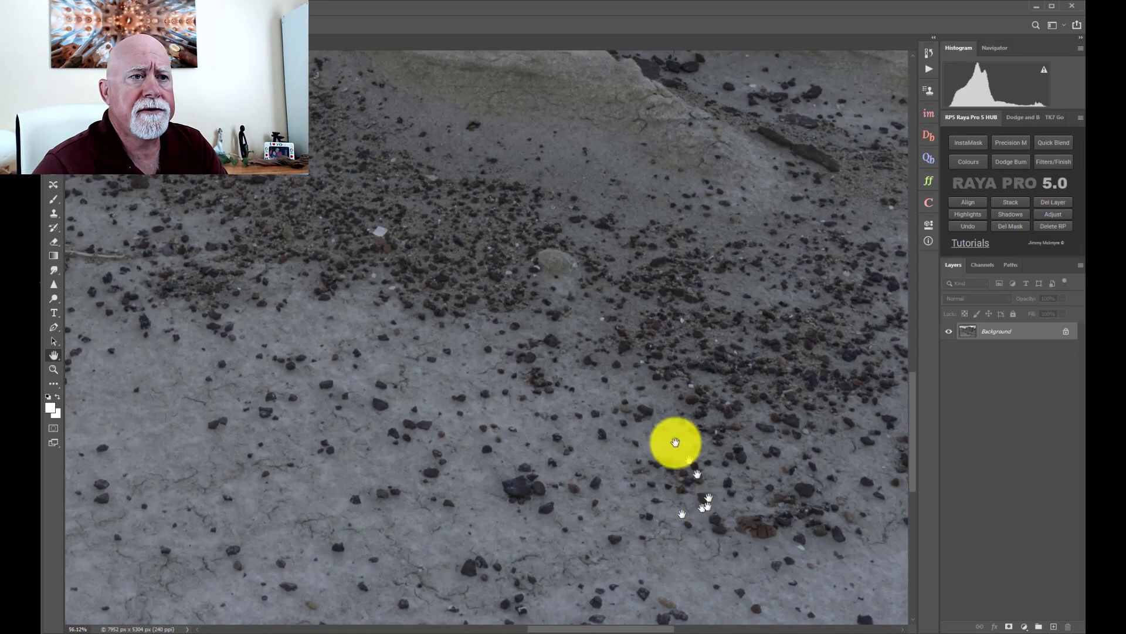
drag(676, 443, 614, 325)
click(1069, 333)
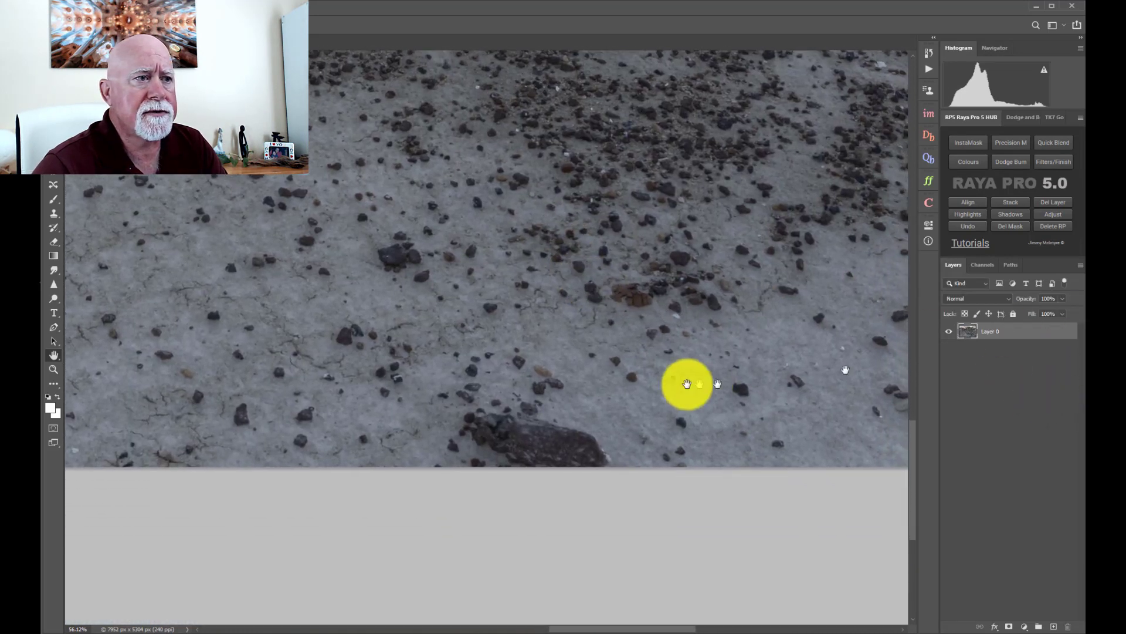
scroll(517, 365, down, 1)
scroll(516, 364, down, 1)
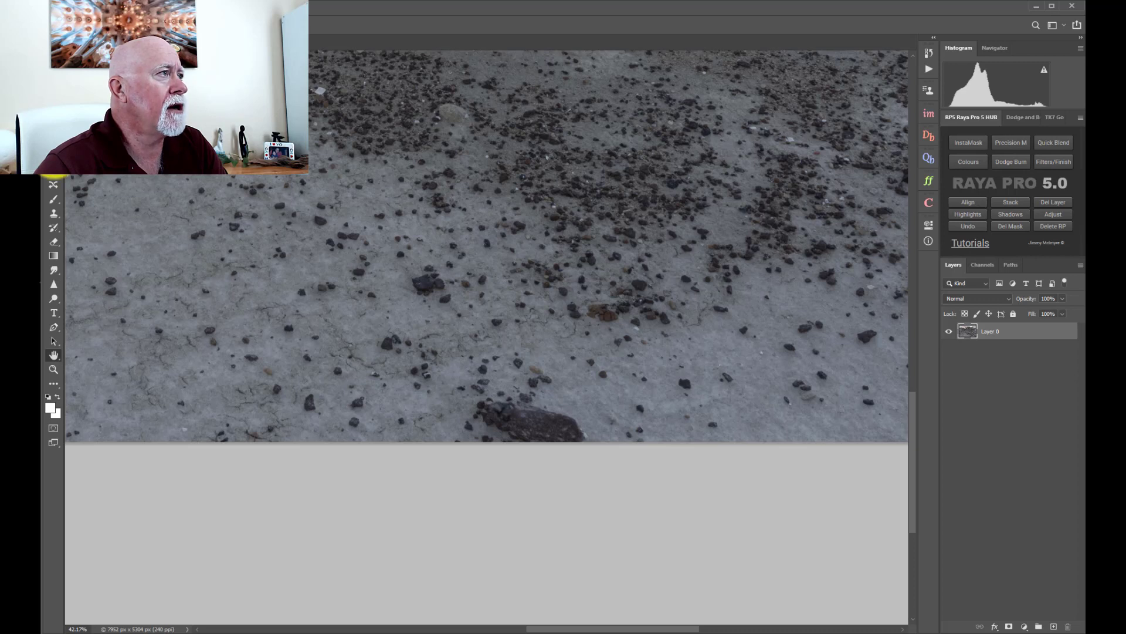
Use the Patch tool to replace the large dark rock at the photo's lower edge with clean ground, and clear the selection.
click(52, 179)
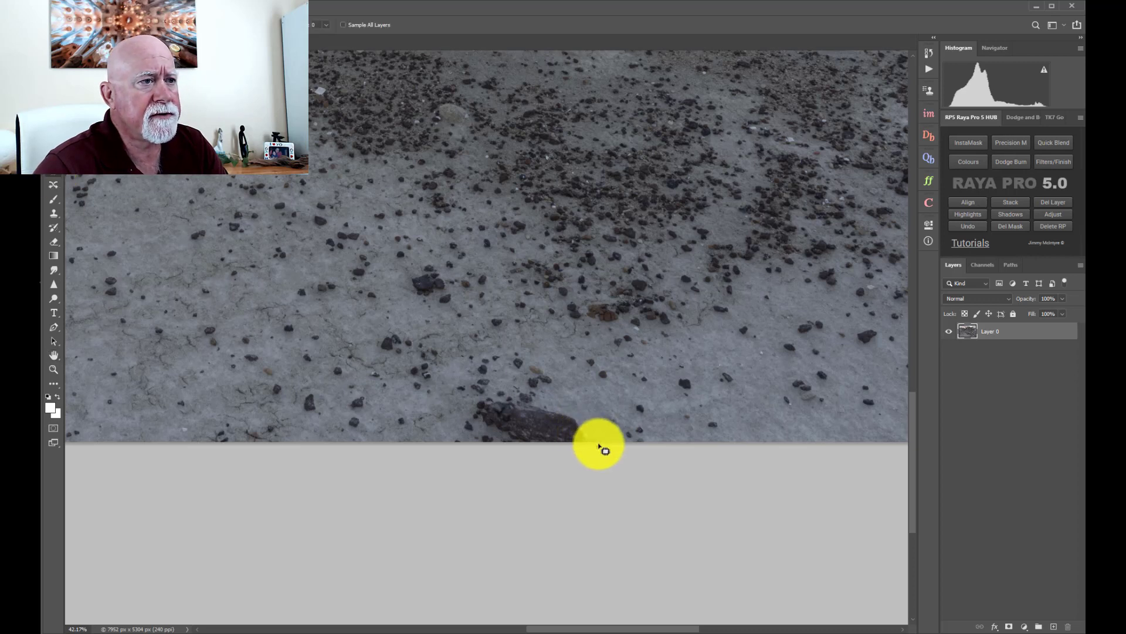
mouse_move(599, 446)
mouse_down()
mouse_move(551, 410)
mouse_move(493, 399)
mouse_move(473, 401)
mouse_move(470, 419)
mouse_move(506, 449)
mouse_move(539, 432)
mouse_move(252, 434)
mouse_up()
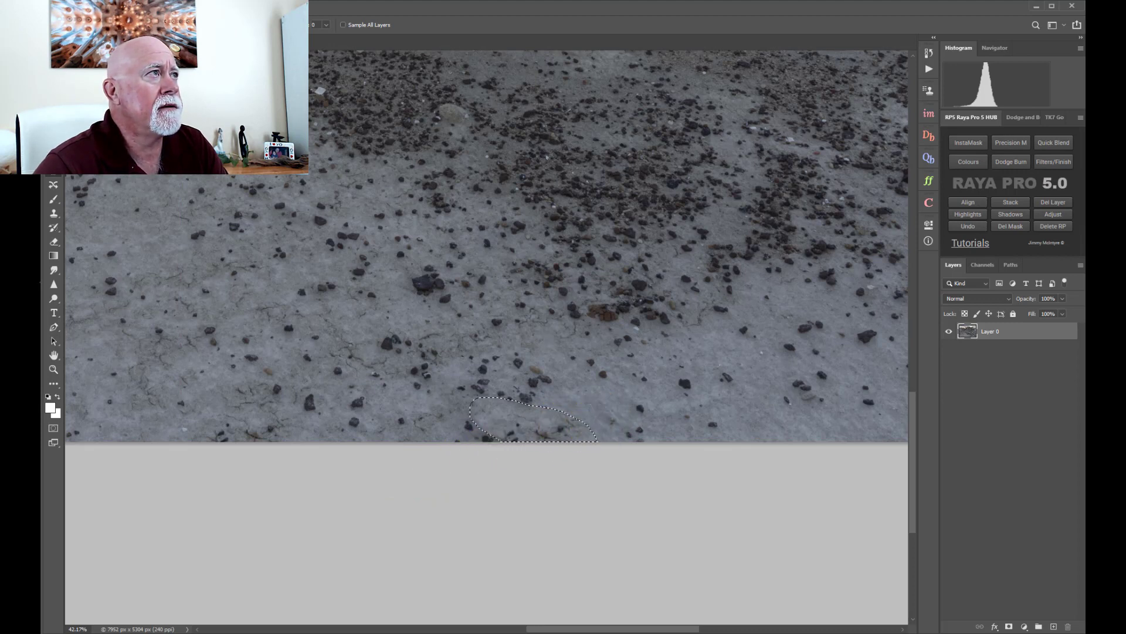
click(167, 6)
click(179, 29)
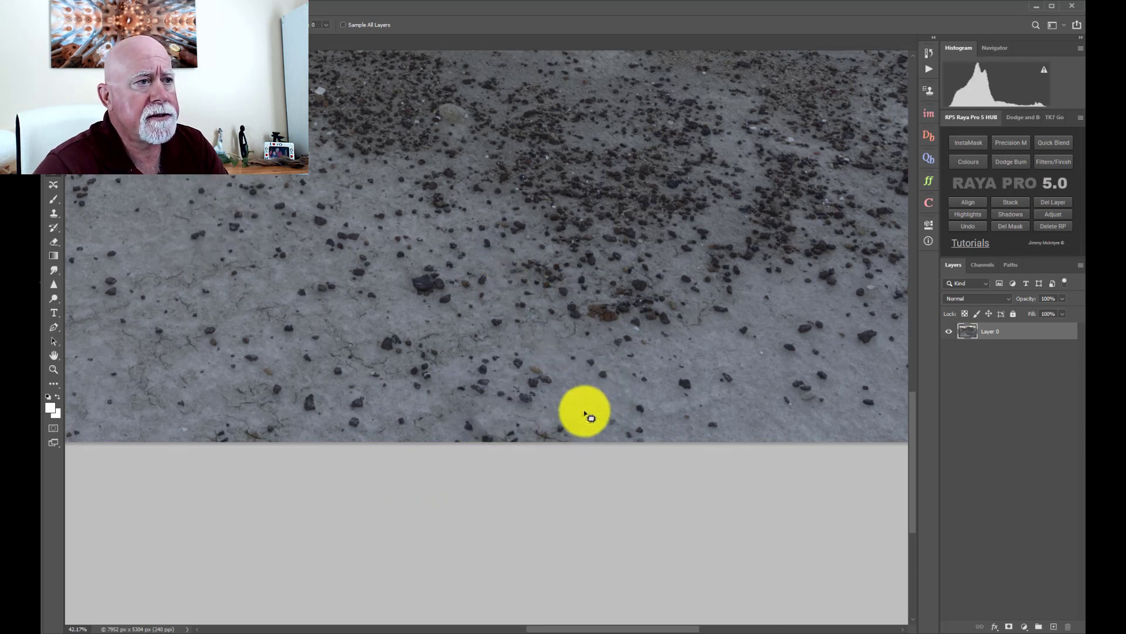
scroll(625, 398, up, 3)
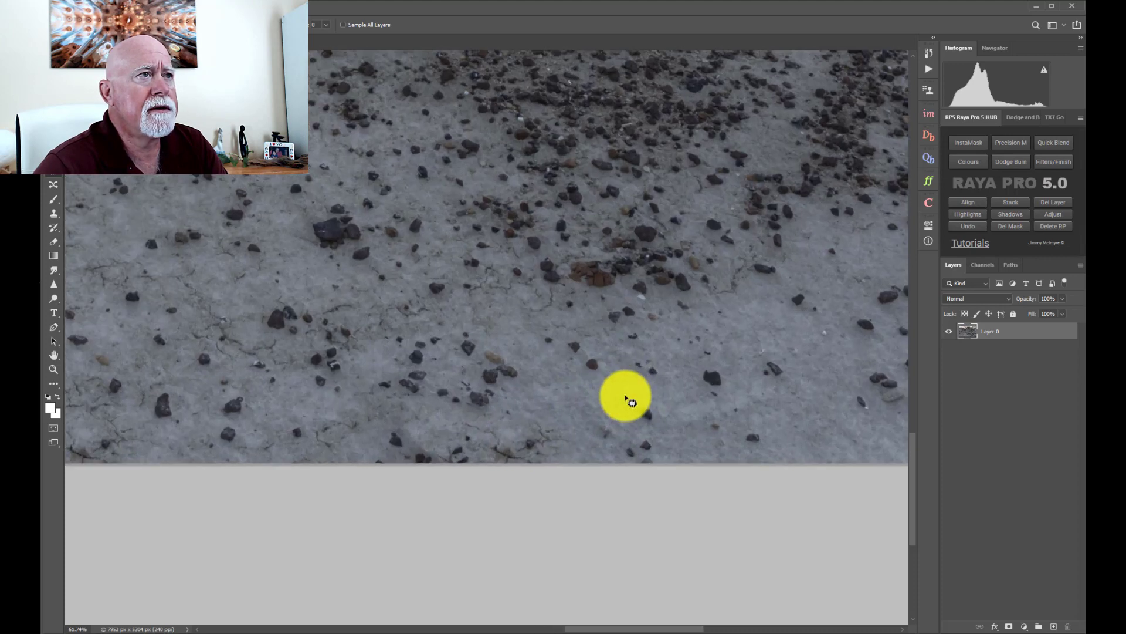
scroll(627, 399, down, 3)
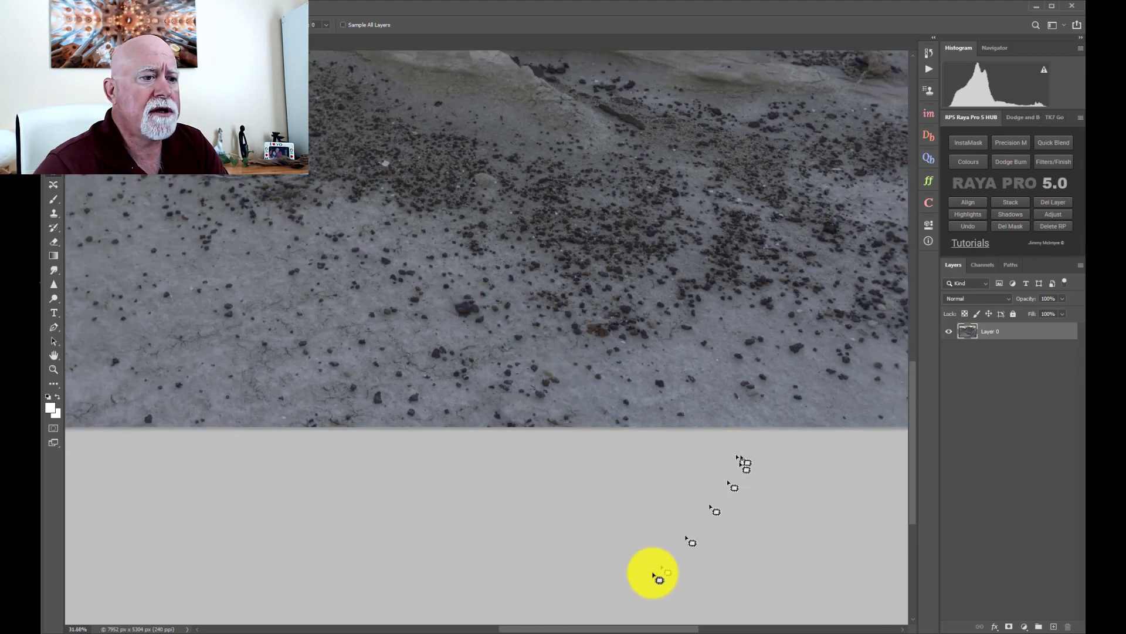
Patch the pale twig lying on the pebbled foreground with clean ground from nearby and clear the selection.
drag(633, 629, 551, 629)
drag(911, 435, 900, 360)
scroll(651, 416, up, 5)
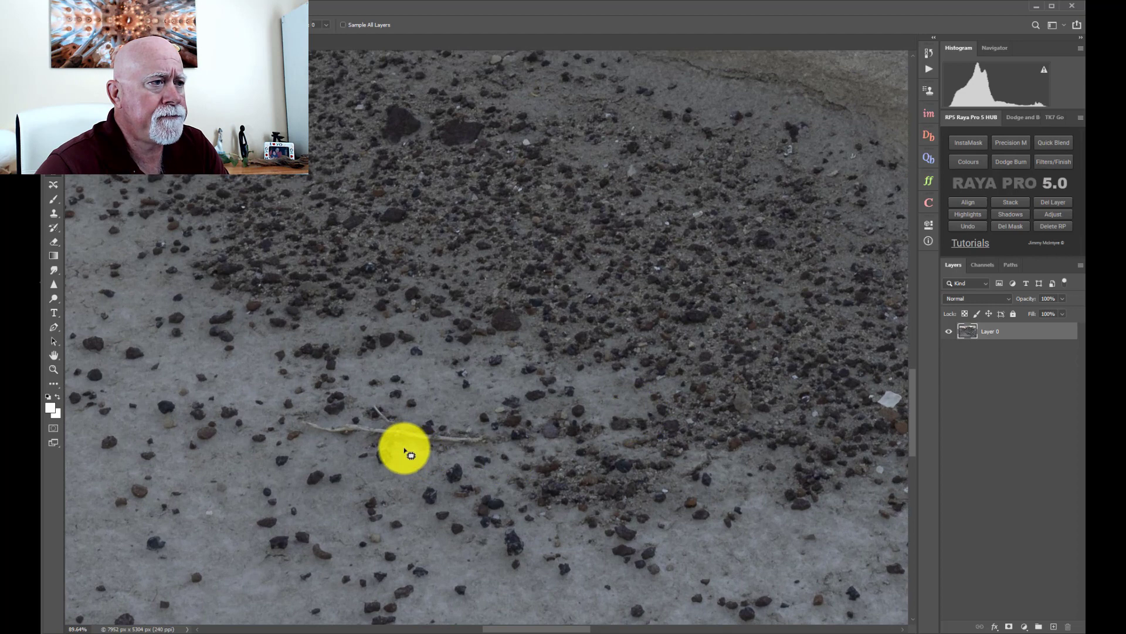
mouse_move(409, 454)
mouse_down()
mouse_move(477, 452)
mouse_move(473, 432)
mouse_move(441, 434)
mouse_up()
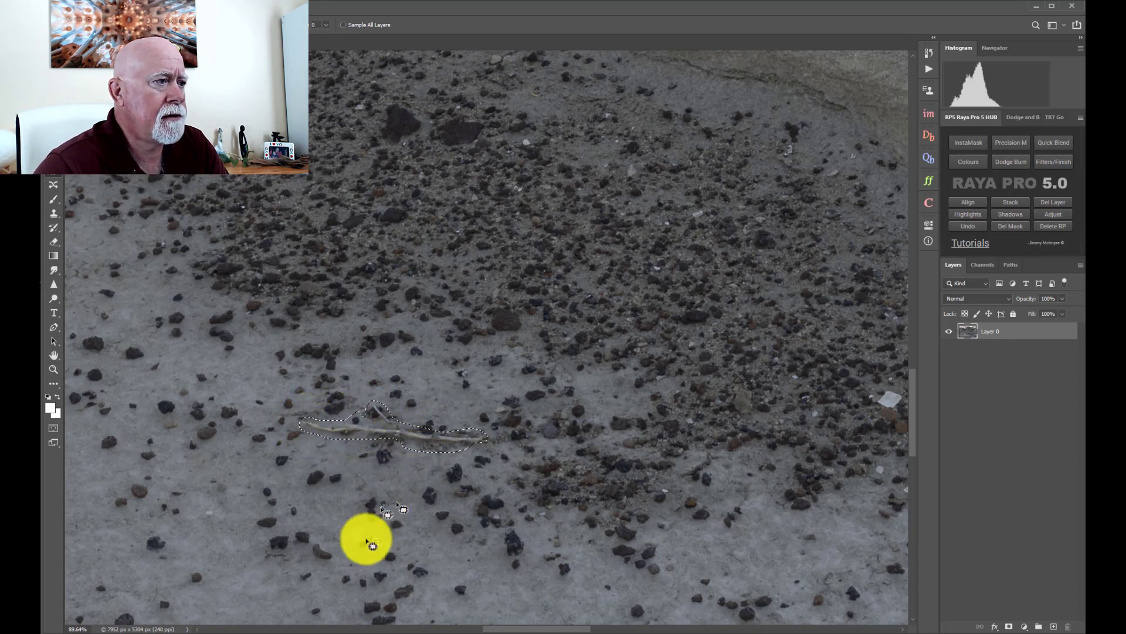
mouse_move(310, 536)
mouse_down()
mouse_move(269, 590)
mouse_move(277, 610)
mouse_move(239, 493)
mouse_up()
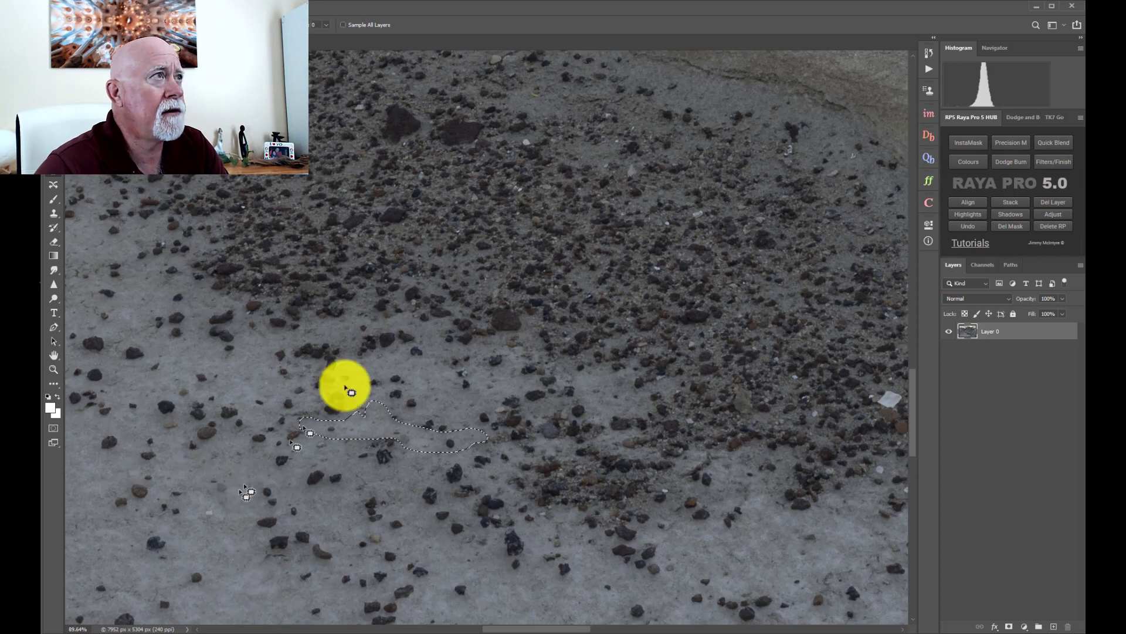
click(169, 6)
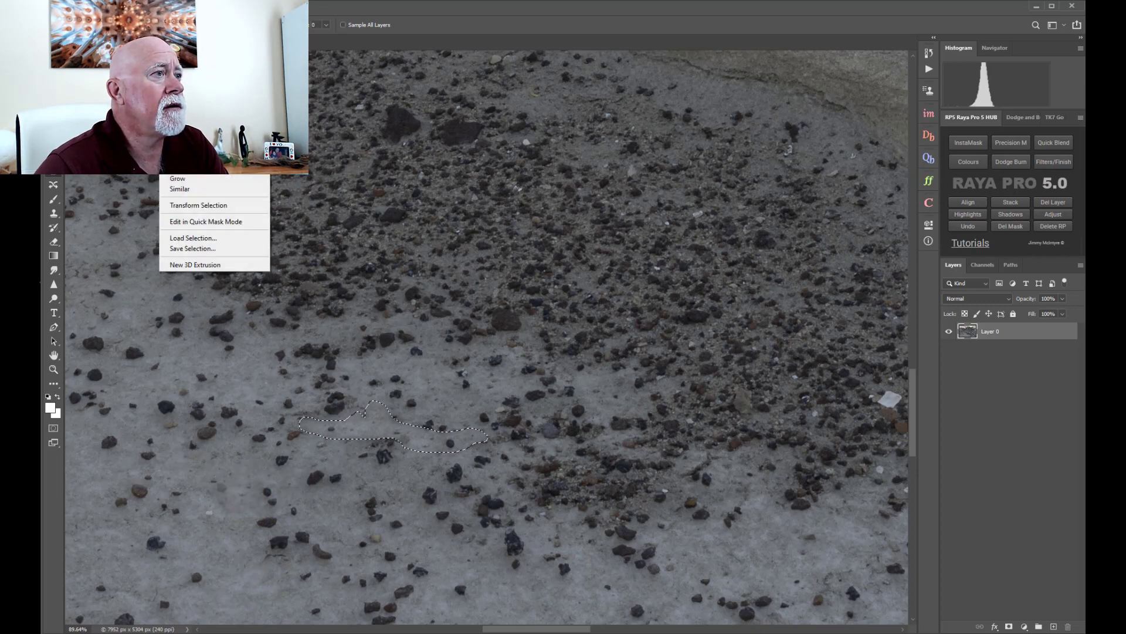
click(176, 27)
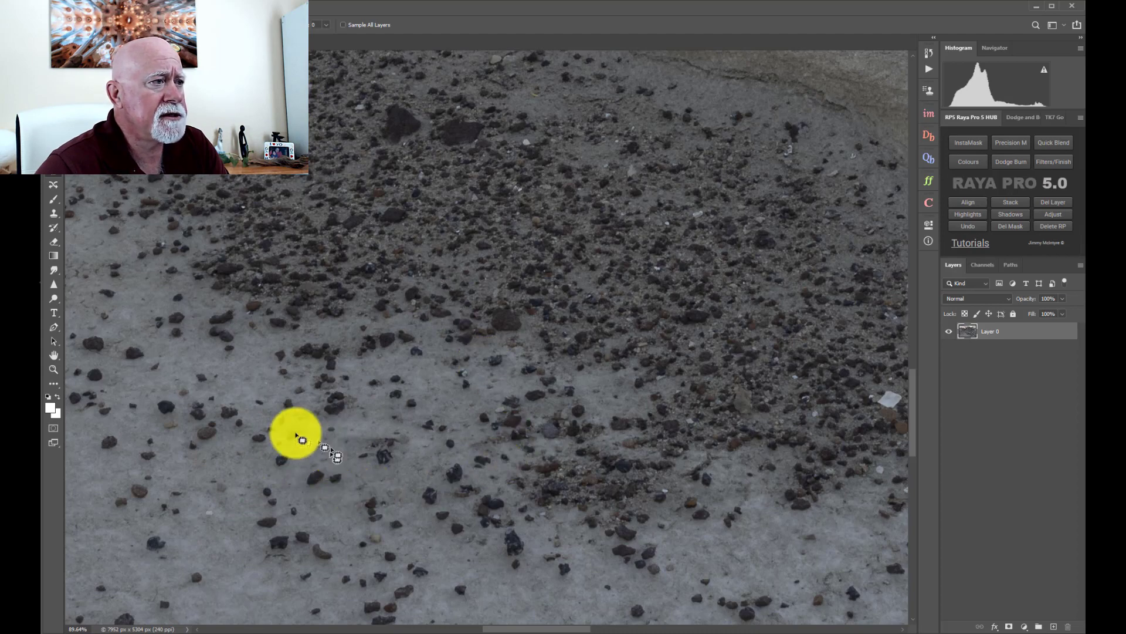
Check the patched twig area close up, patch the leftover dark smudge with nearby clean ground, and clear the selection.
scroll(299, 438, up, 5)
scroll(279, 447, down, 10)
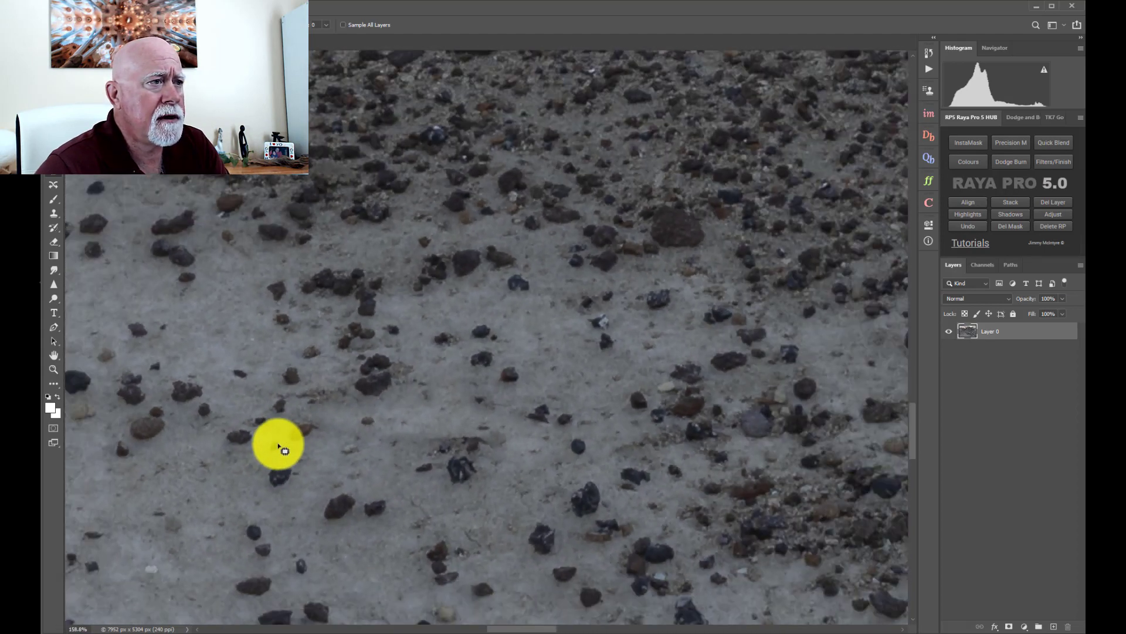
scroll(284, 450, down, 4)
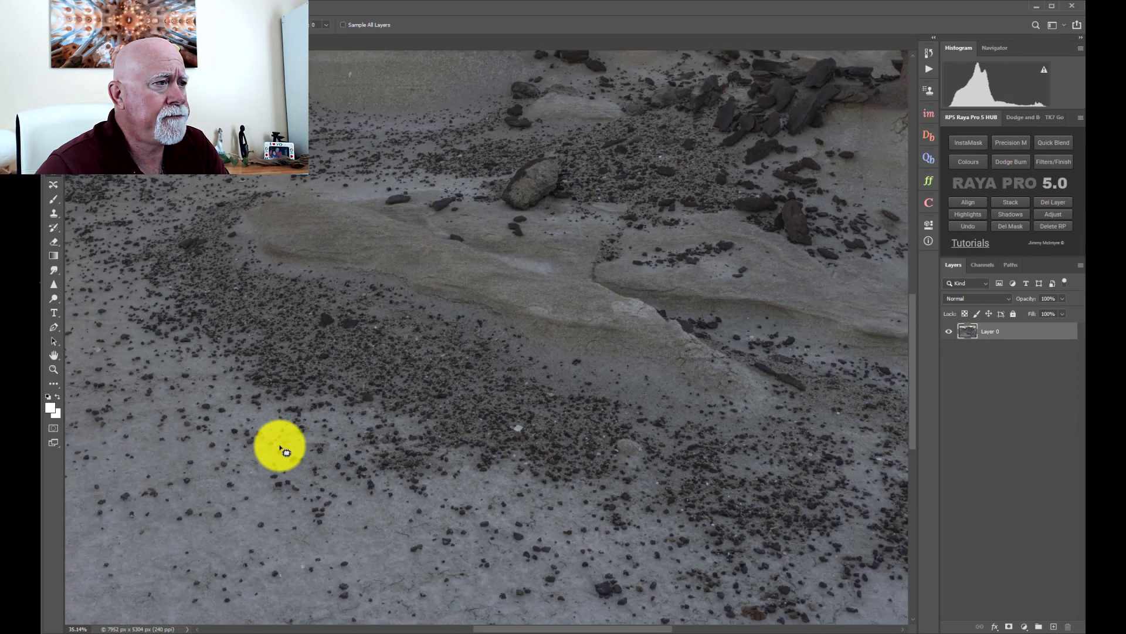
scroll(284, 450, up, 5)
scroll(286, 450, up, 2)
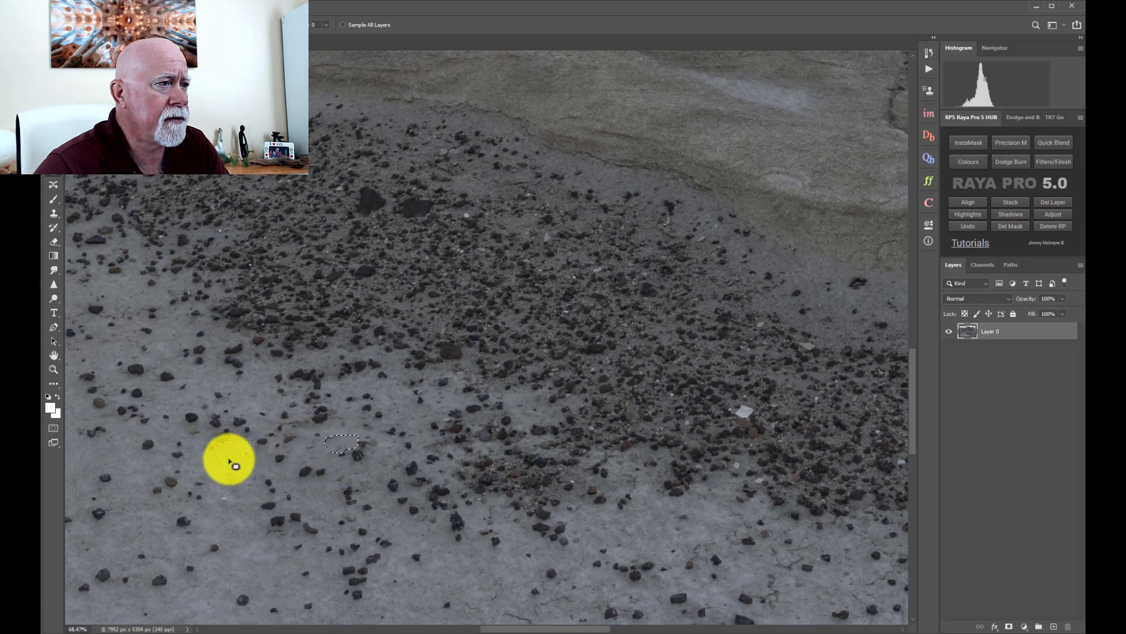
key(ctrl+d)
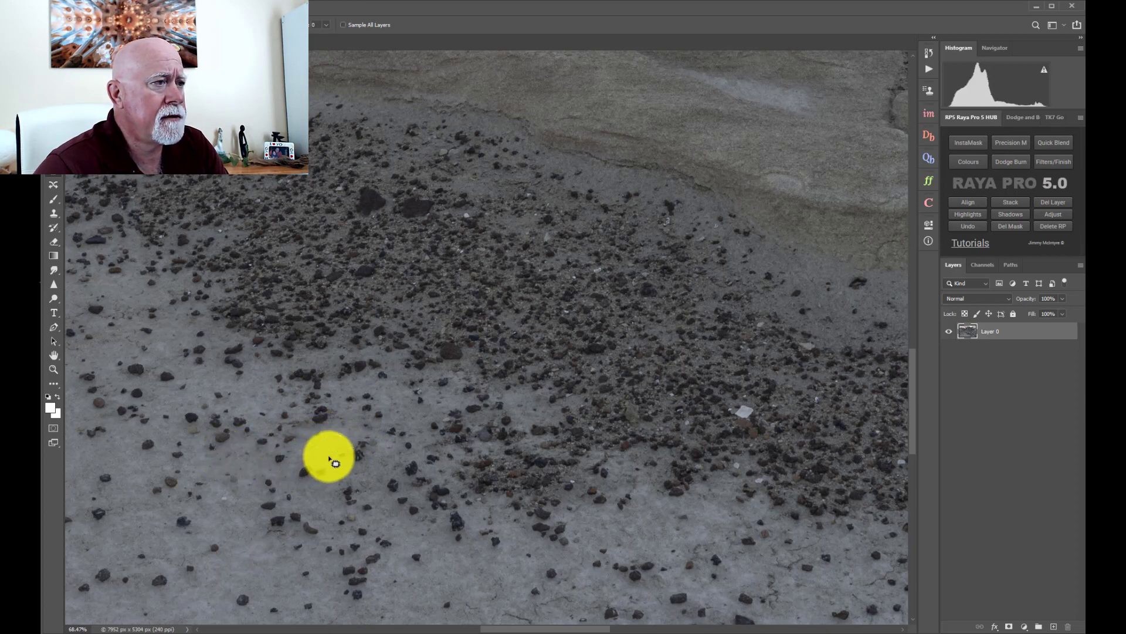
drag(369, 457, 382, 449)
drag(384, 448, 314, 440)
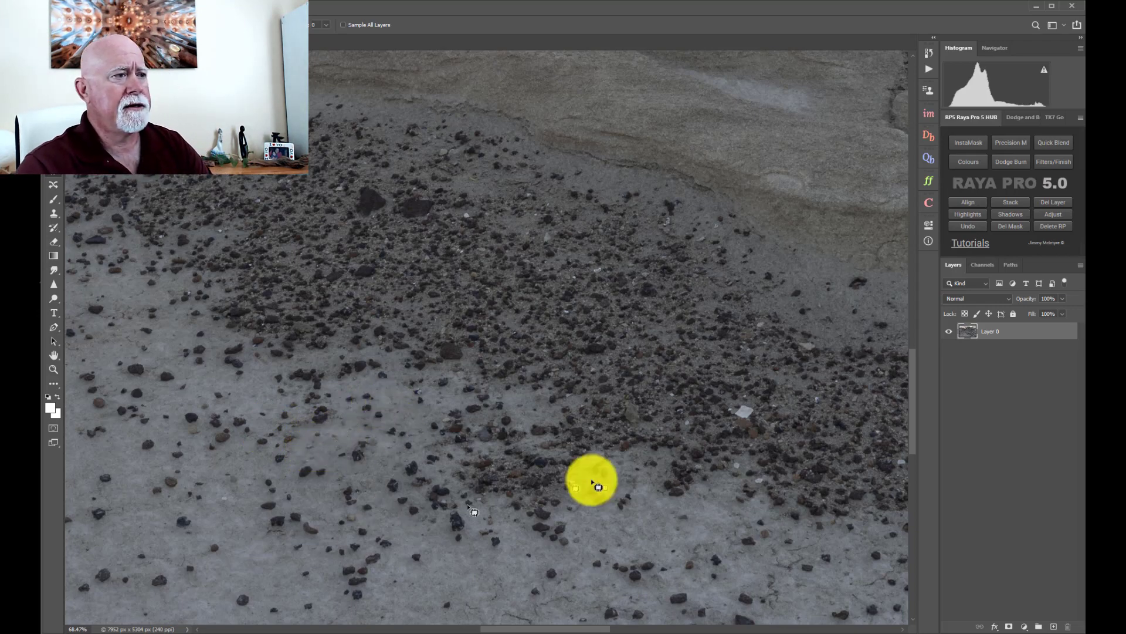
Use the content-aware Spot Healing Brush on small blemishes in the bright sky and clouds above the horizon beside the rock formation.
scroll(455, 502, down, 1)
scroll(461, 505, down, 6)
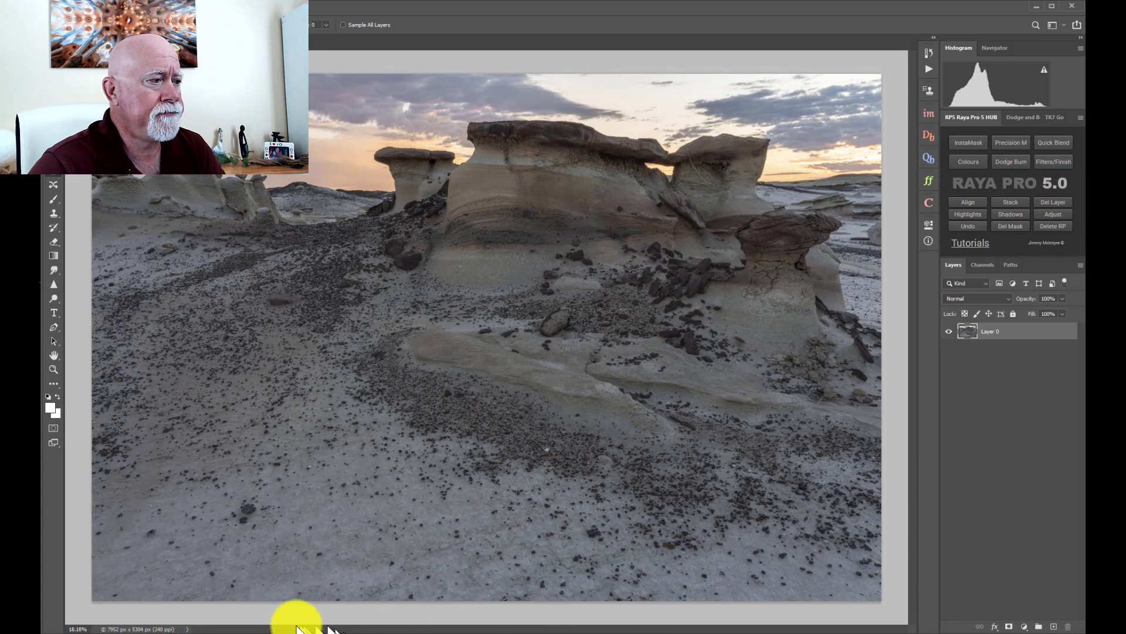
scroll(857, 200, up, 5)
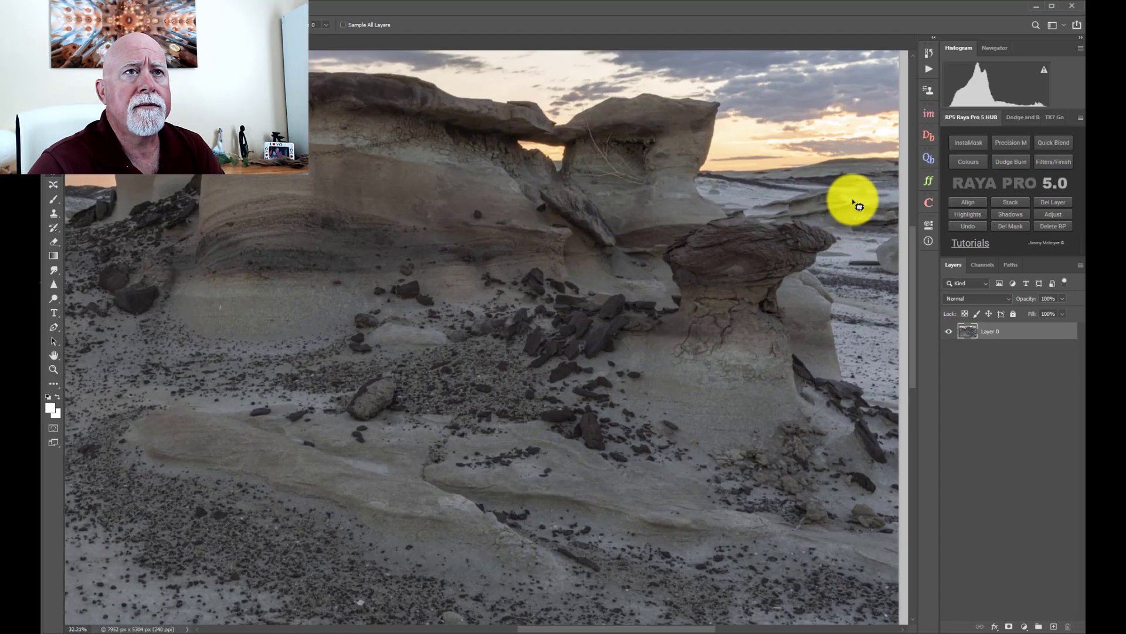
scroll(912, 246, up, 3)
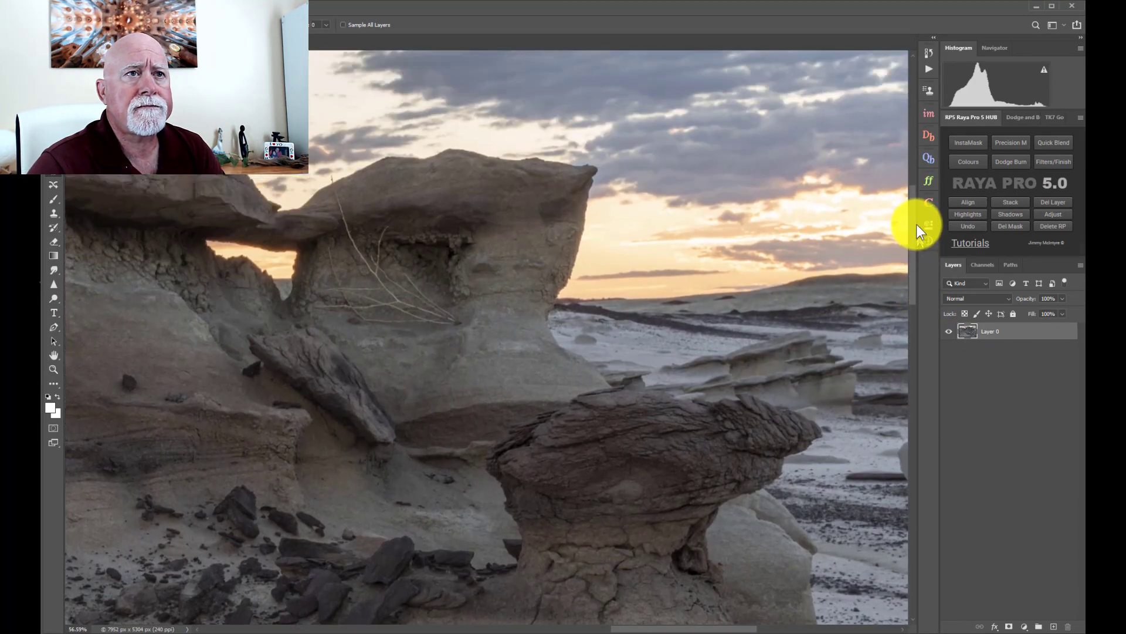
drag(719, 627, 754, 586)
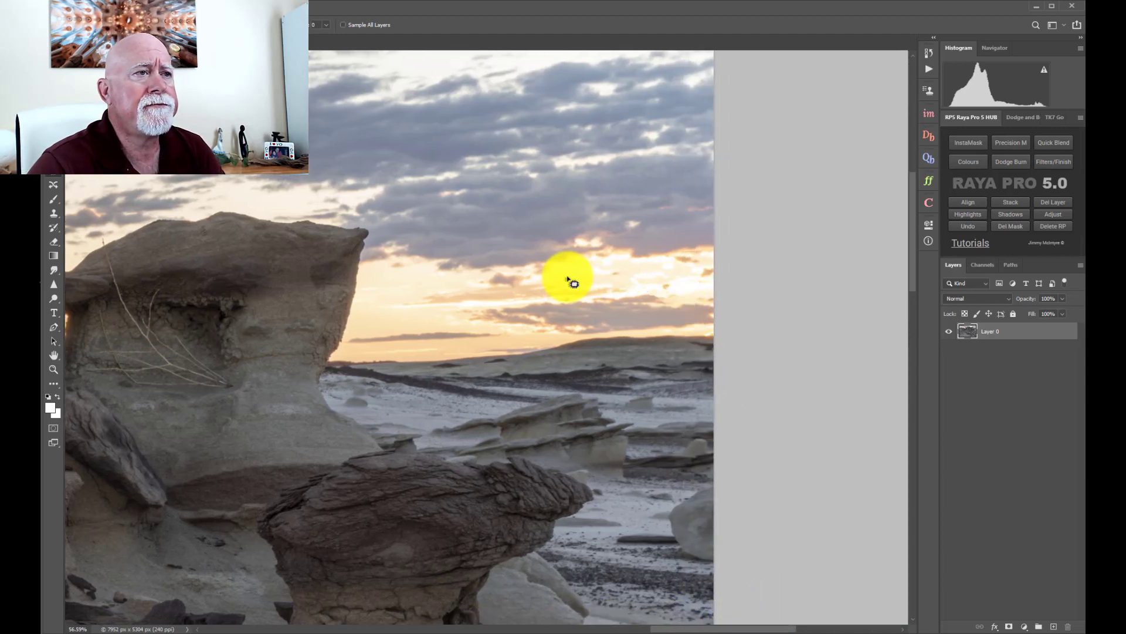
scroll(572, 284, up, 2)
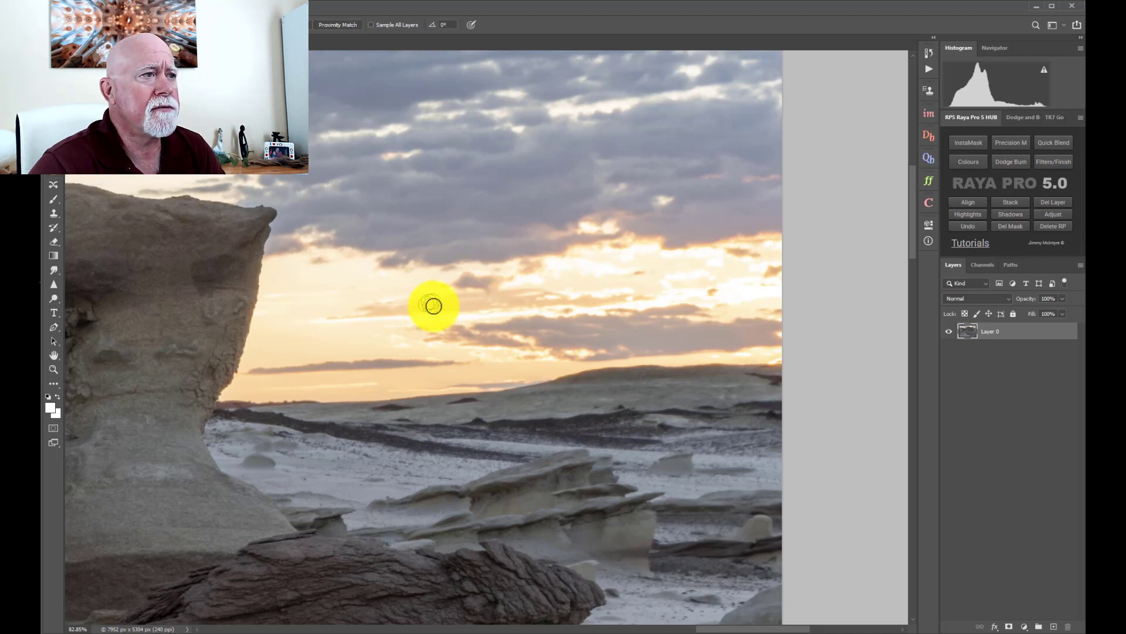
drag(422, 314, 517, 310)
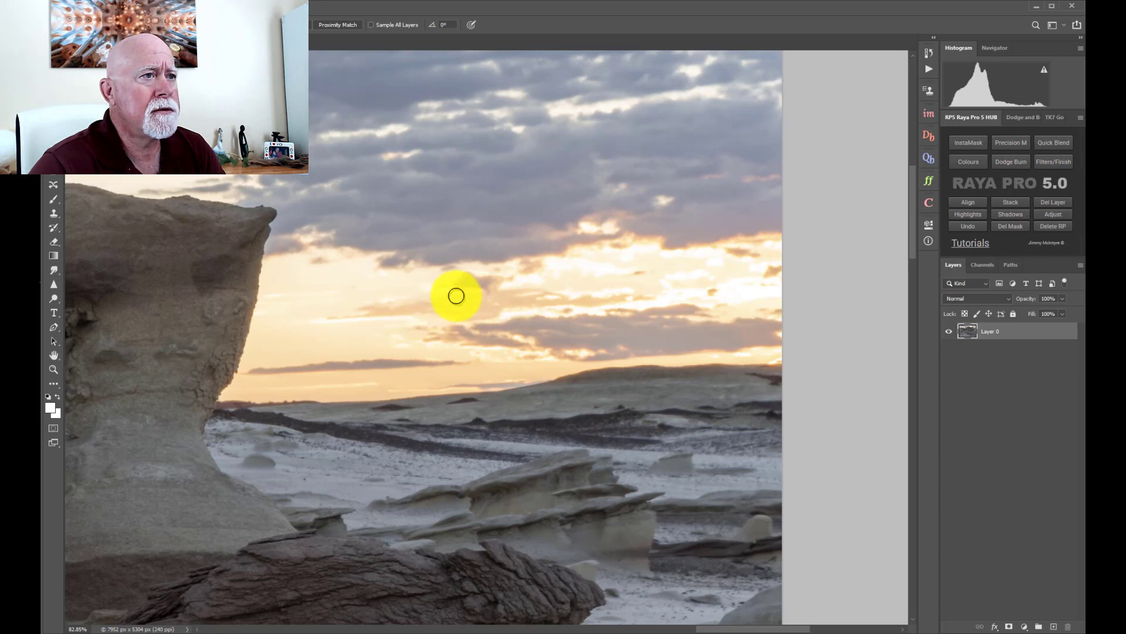
mouse_move(556, 264)
mouse_down()
mouse_move(616, 269)
mouse_move(547, 280)
mouse_up()
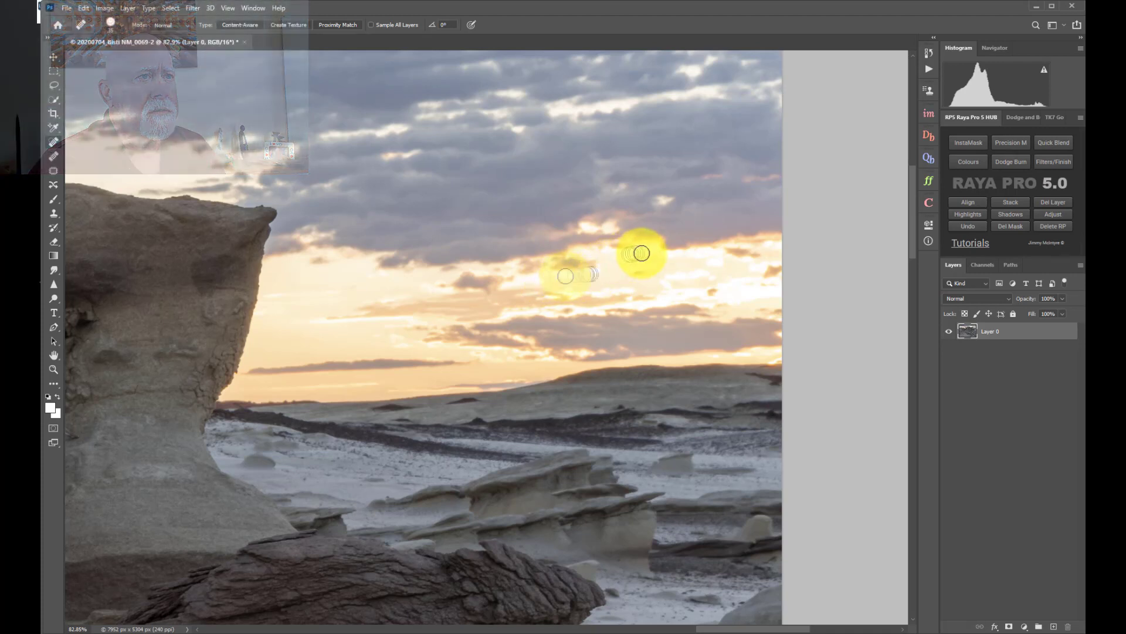
mouse_move(668, 253)
mouse_down()
mouse_move(715, 264)
mouse_move(704, 284)
mouse_up()
drag(716, 284, 751, 276)
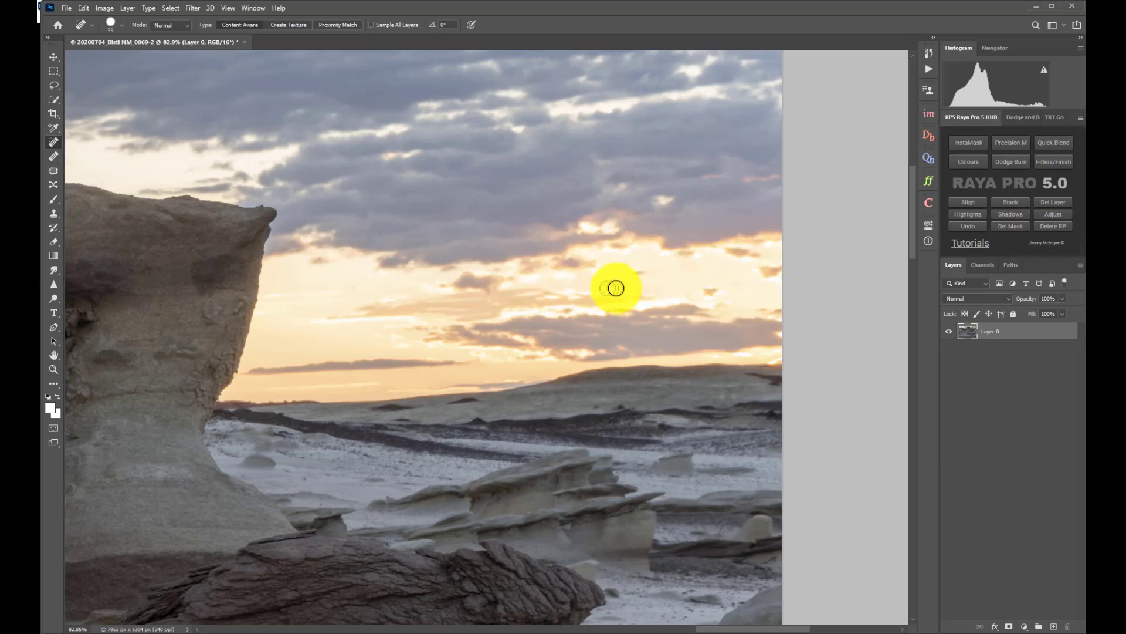
drag(505, 312, 678, 300)
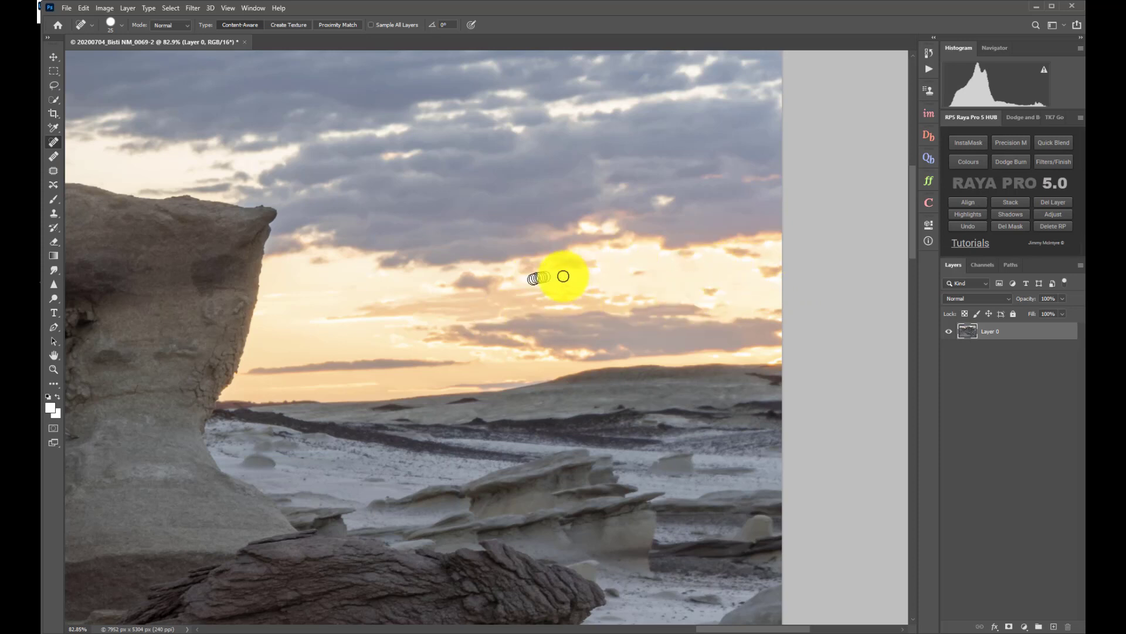
scroll(646, 270, down, 1)
drag(350, 317, 443, 317)
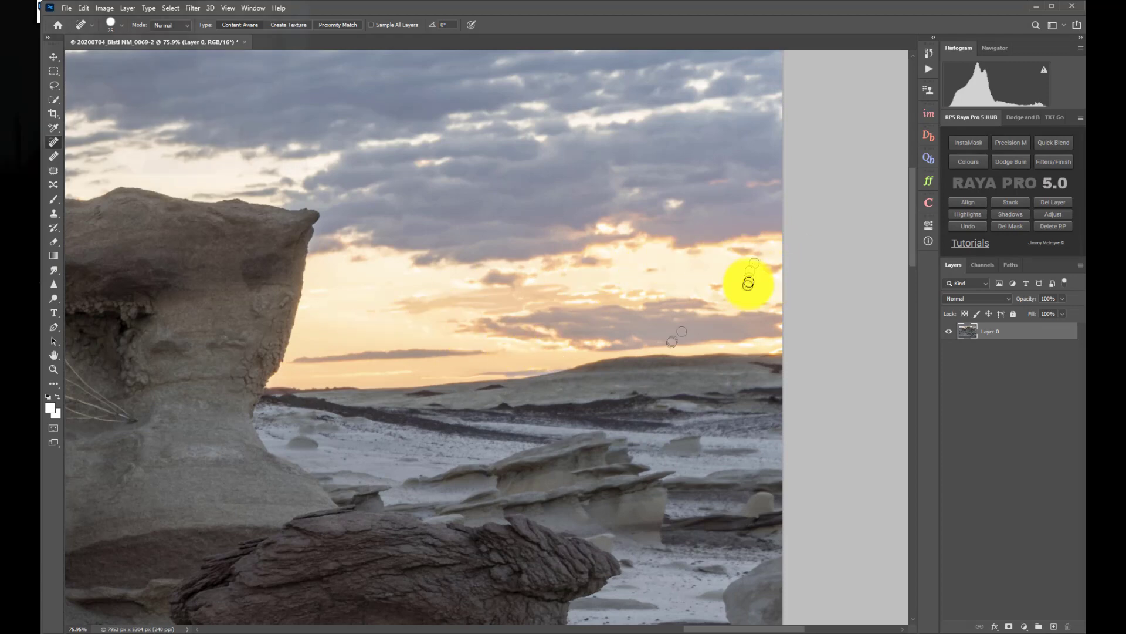
Run Raya Pro's Reveal Dust filter on the whole photo and put the actions and filters window away.
scroll(543, 382, down, 8)
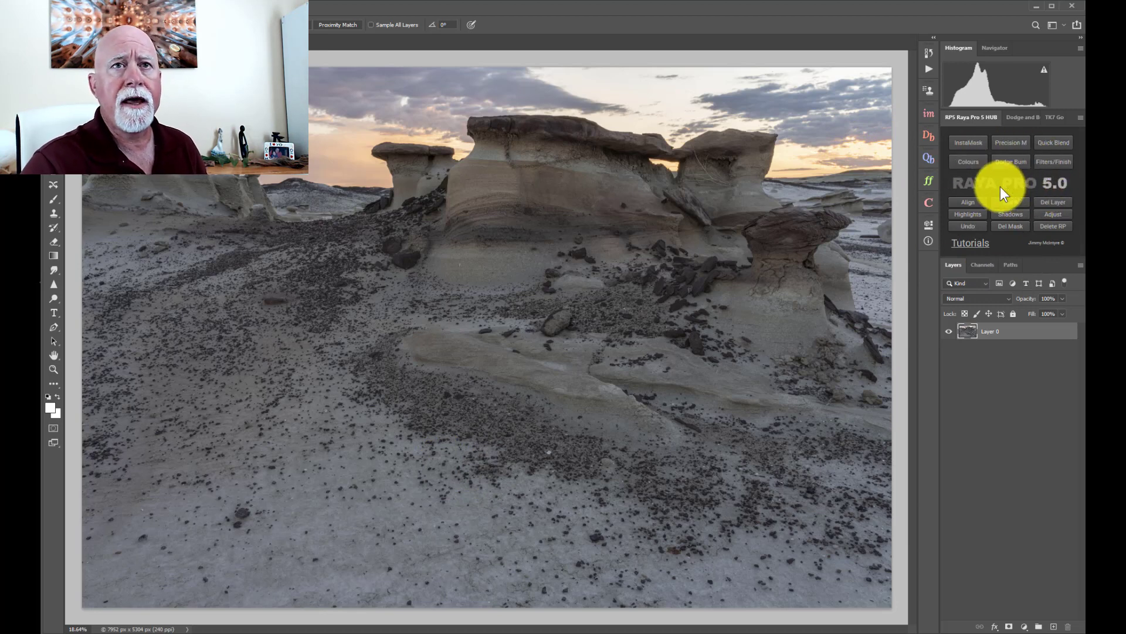
click(1044, 164)
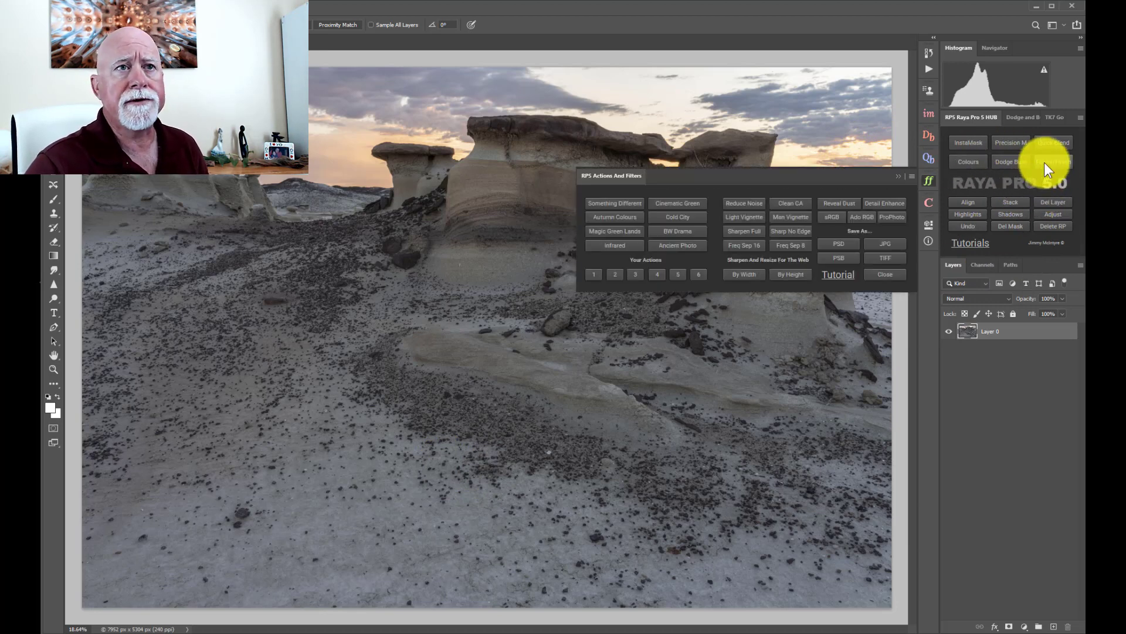
click(841, 206)
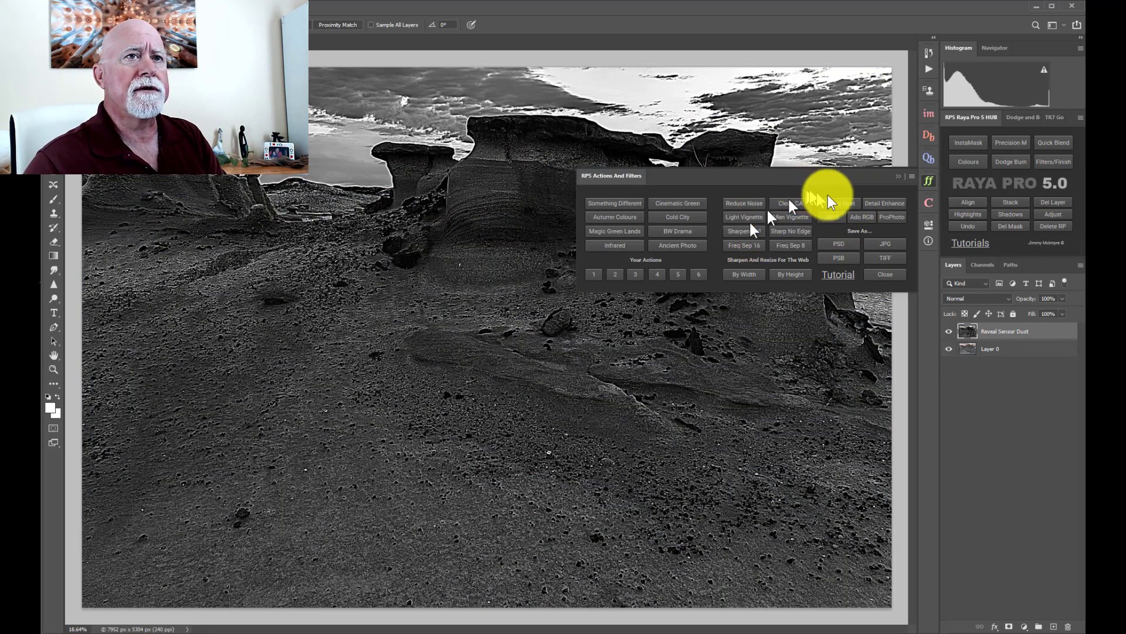
click(898, 175)
Examine the sky on both sides of the photo for sensor dust, toggling the Reveal Sensor Dust layer to compare, with Layer 0 selected.
scroll(897, 169, up, 3)
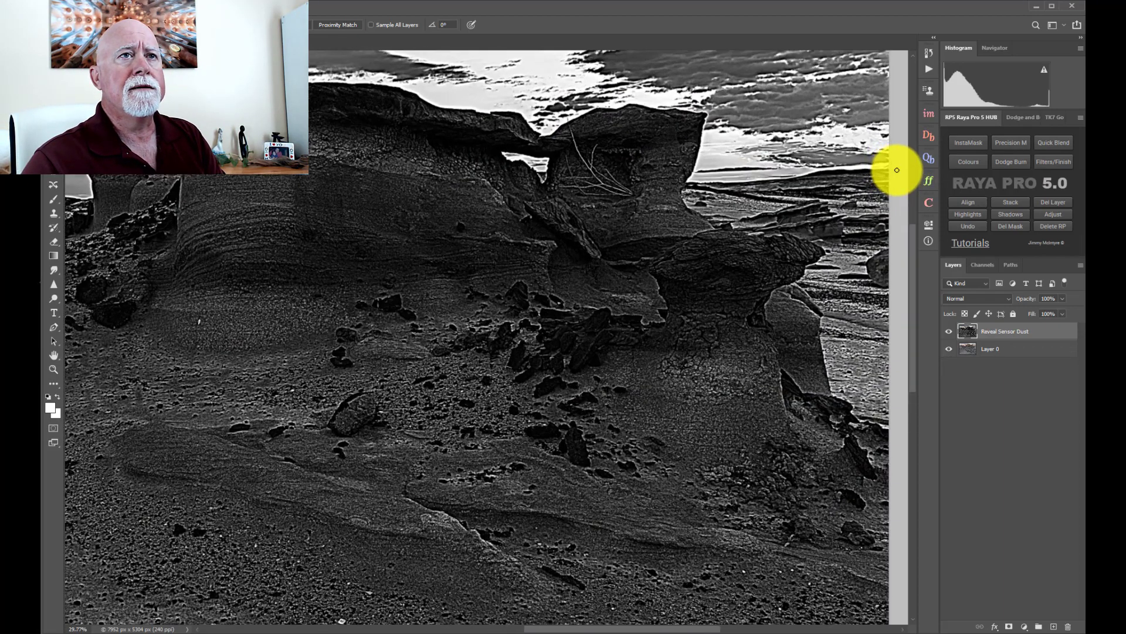
scroll(897, 169, up, 3)
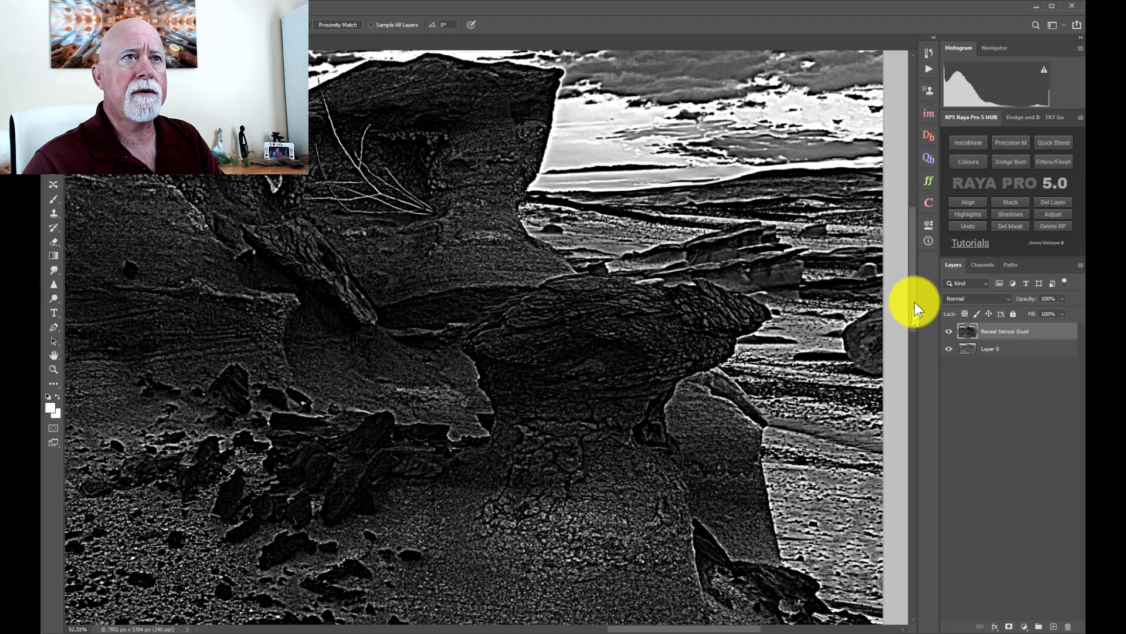
drag(914, 301, 922, 266)
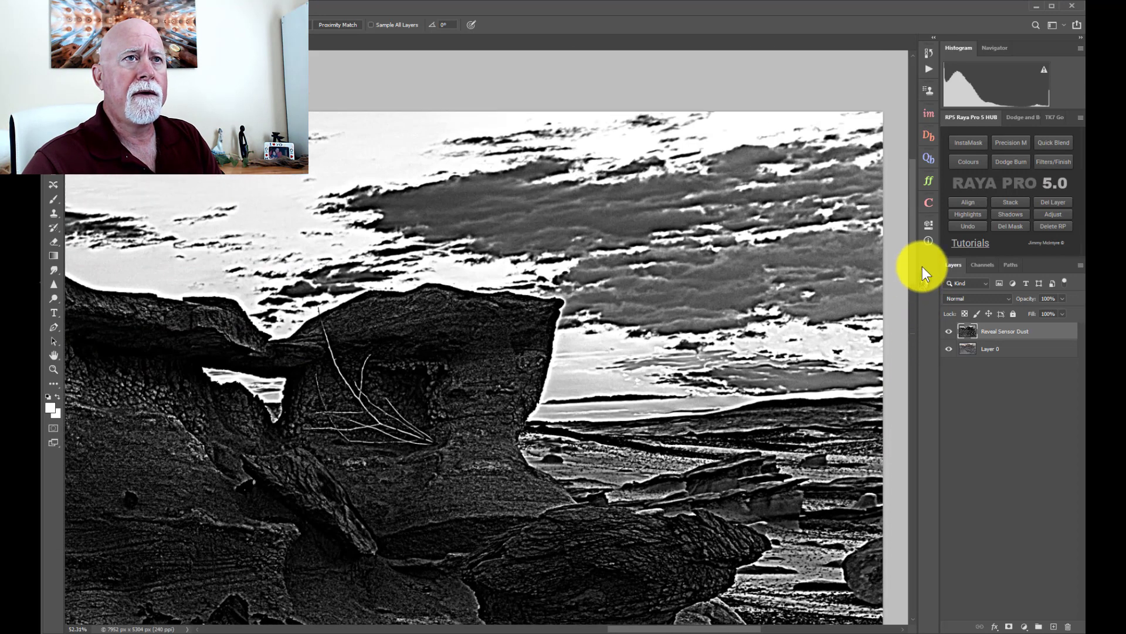
click(1004, 352)
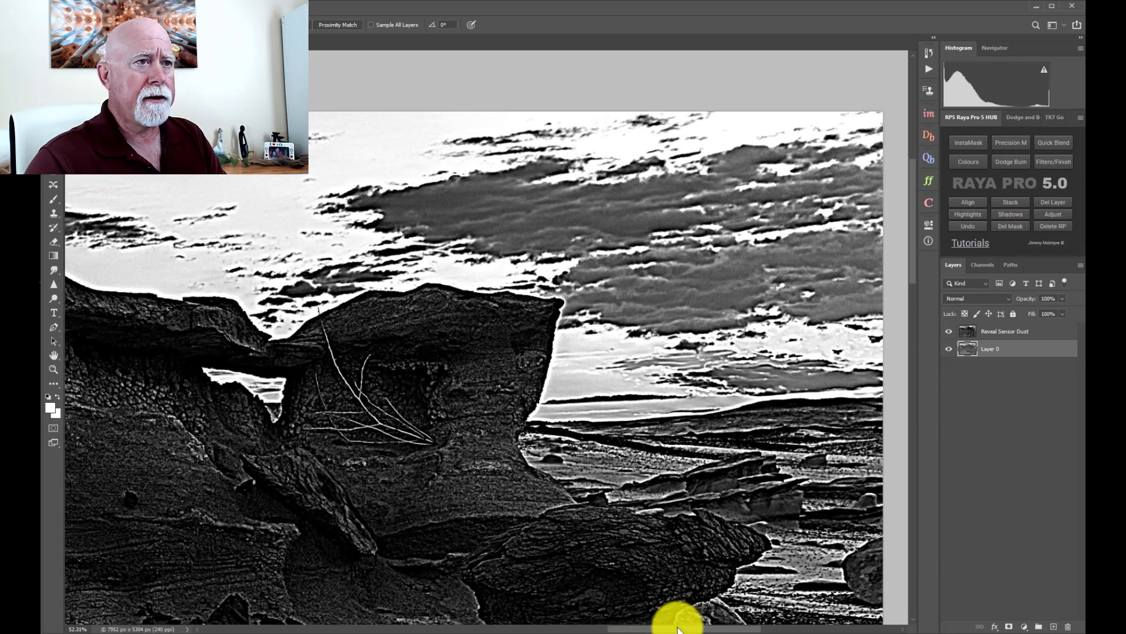
drag(679, 630, 435, 630)
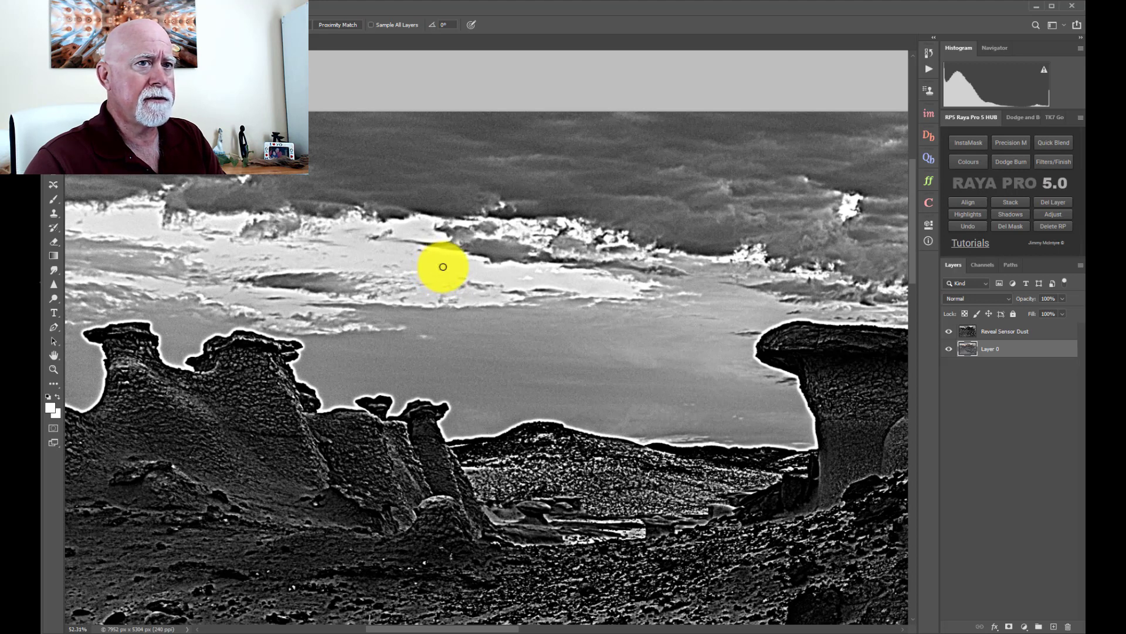
click(950, 333)
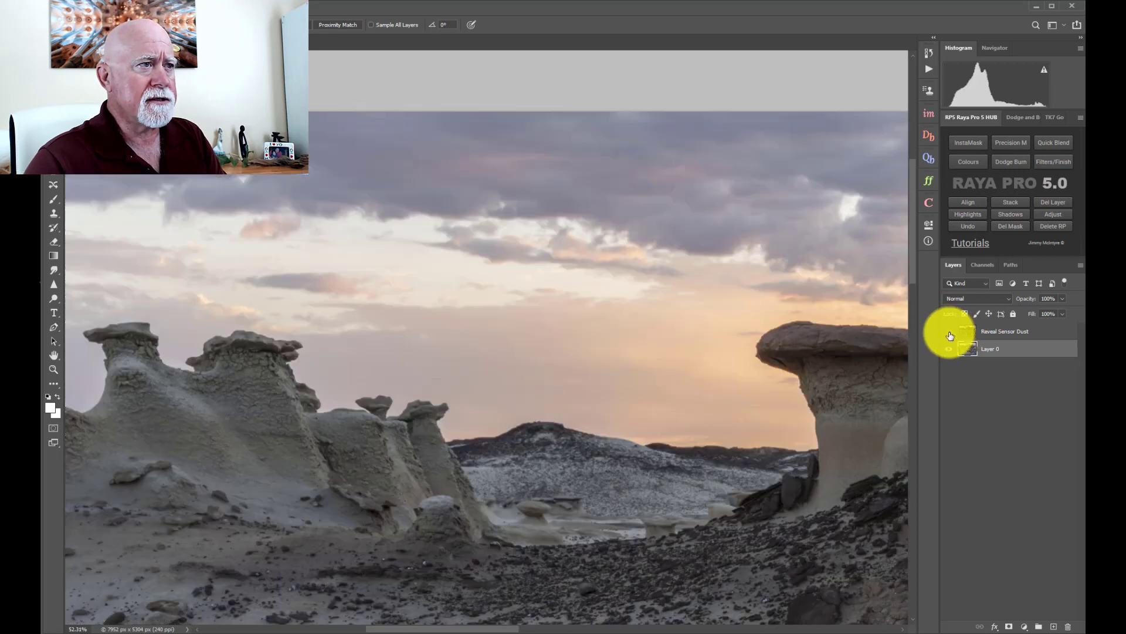
click(950, 334)
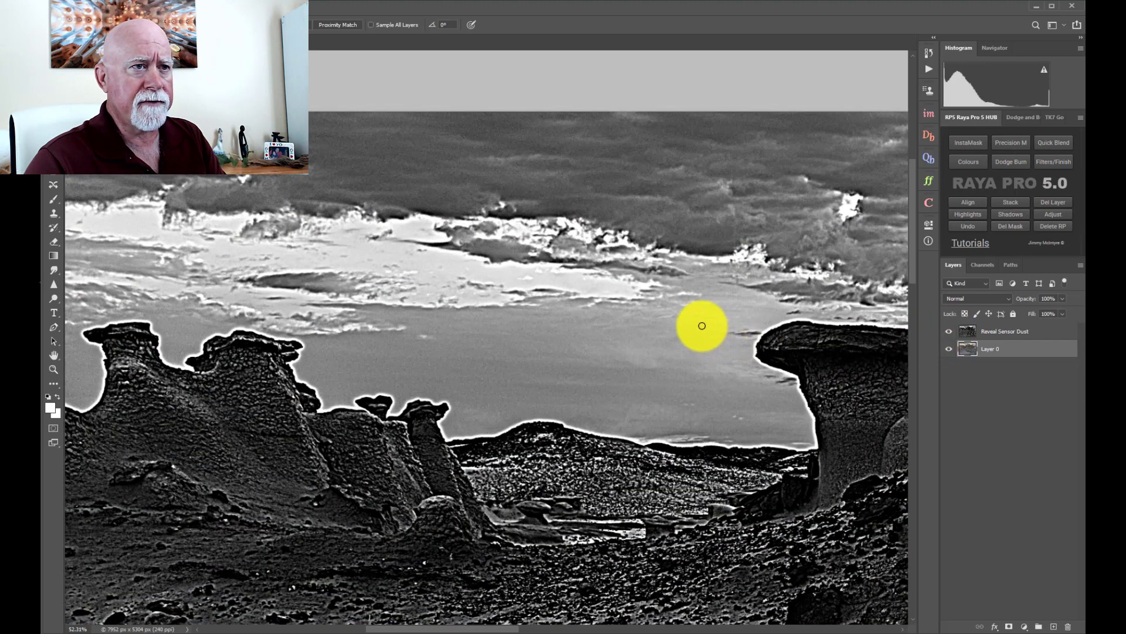
click(950, 332)
click(950, 332)
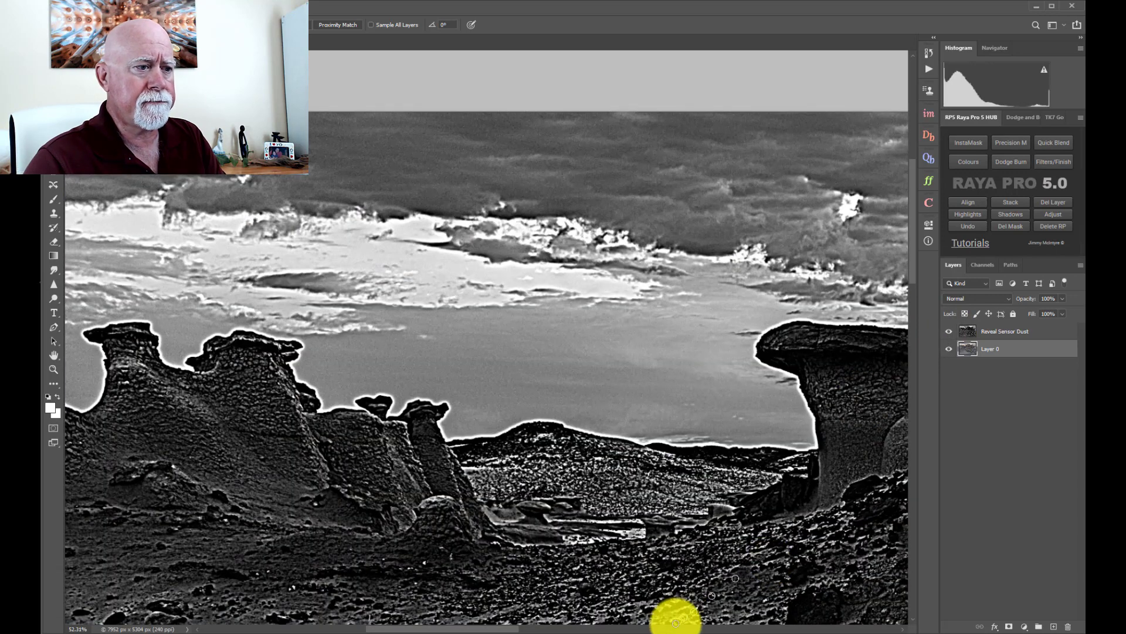
drag(511, 629, 760, 629)
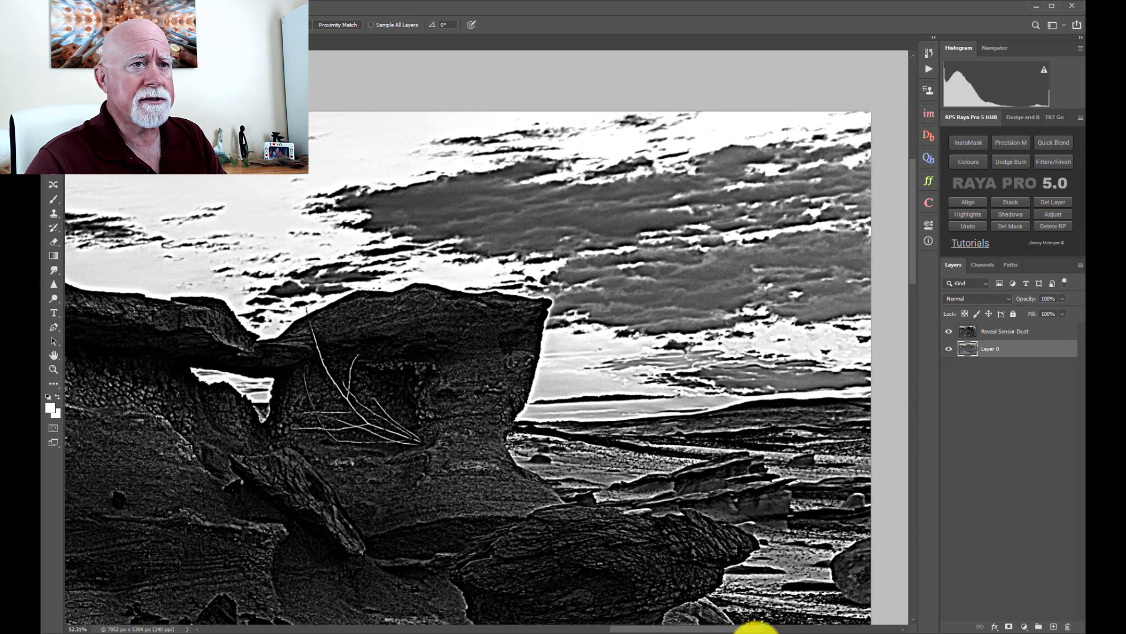
Delete the Reveal Sensor Dust layer.
right_click(1012, 332)
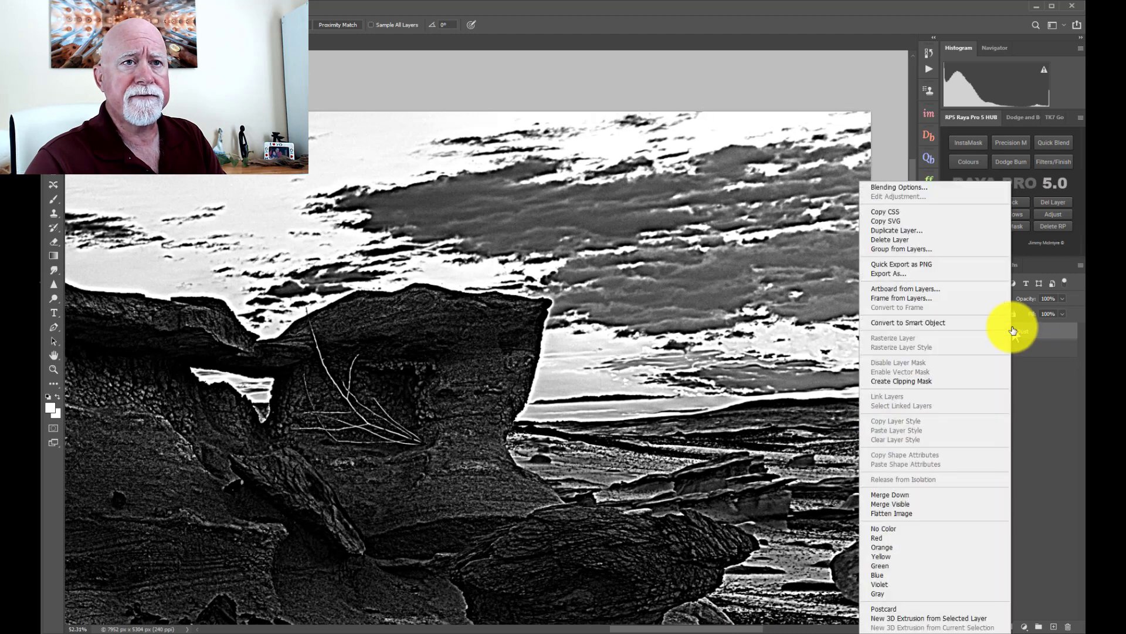
click(906, 240)
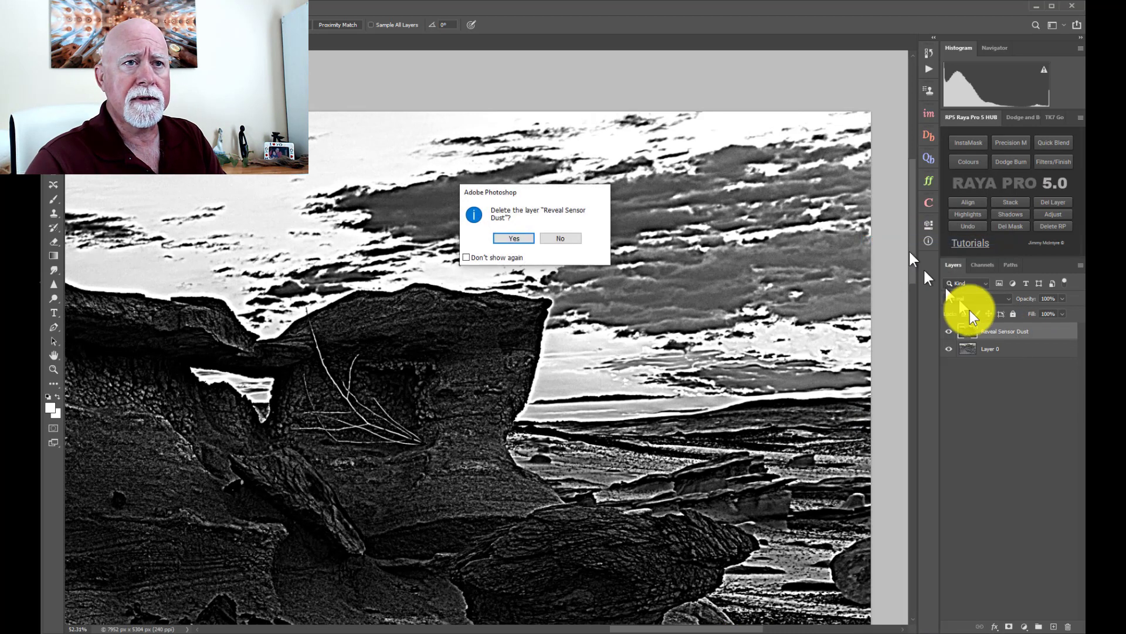
click(525, 238)
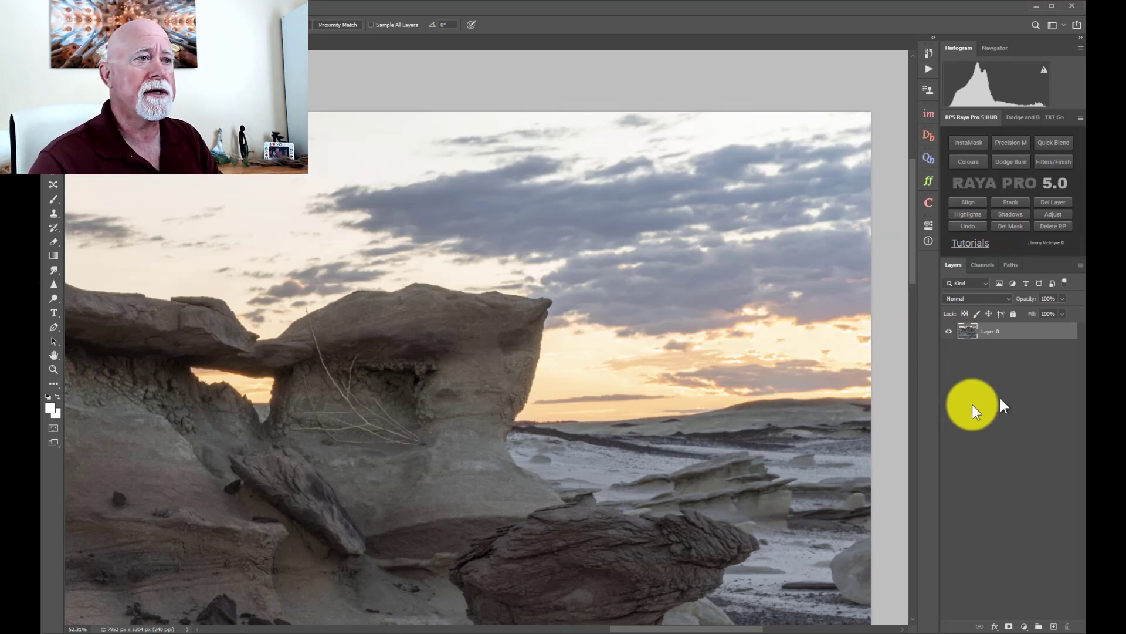
Apply Raya Pro's Dark Sky effect from its Dodge and Burn tools, and toggle the resulting Darken Sky layer to compare.
scroll(344, 423, down, 1)
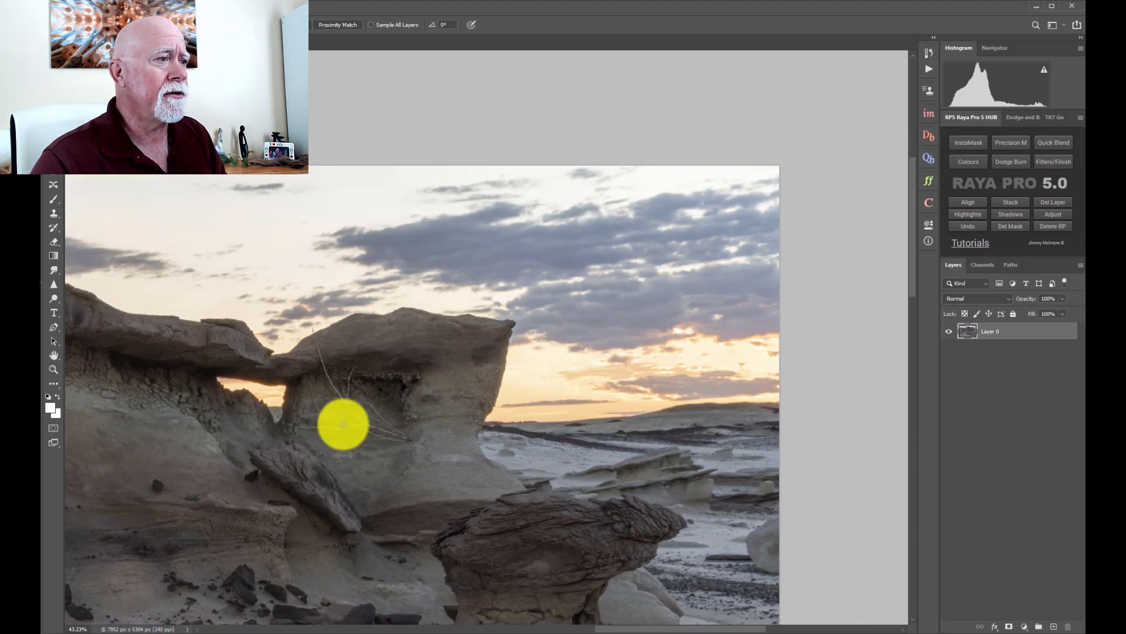
scroll(343, 424, down, 3)
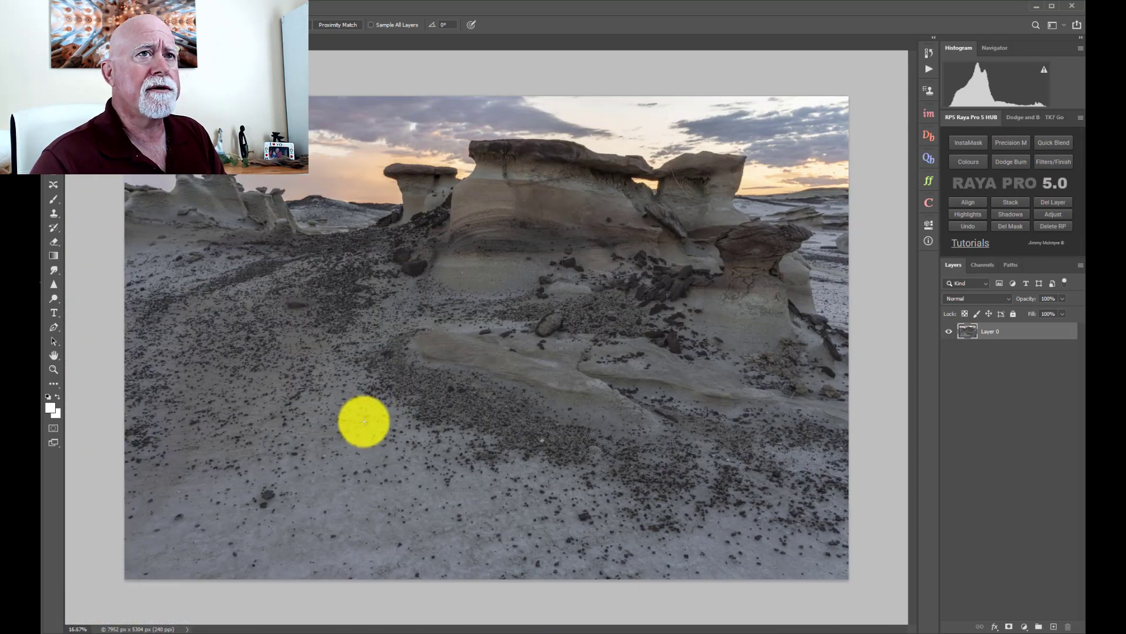
scroll(364, 421, up, 1)
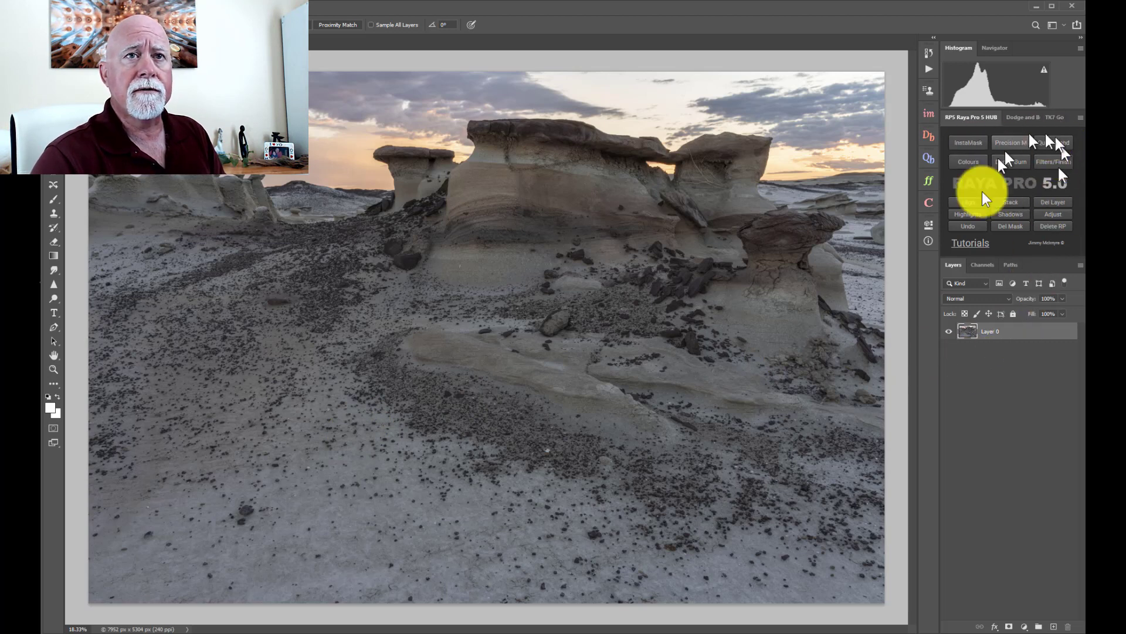
click(1012, 164)
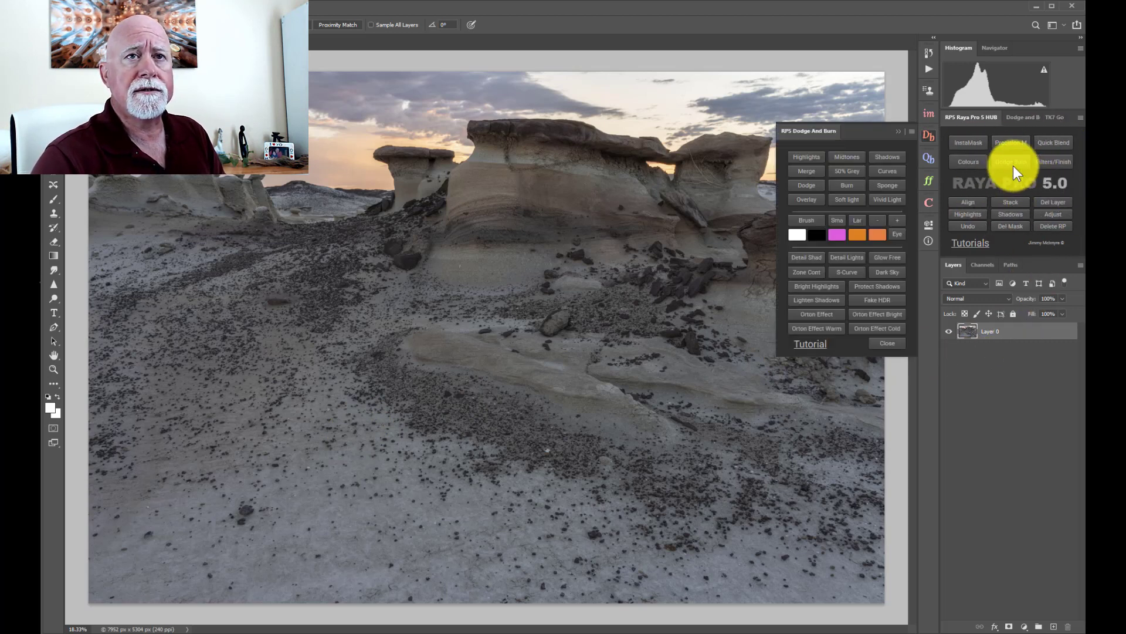
click(889, 273)
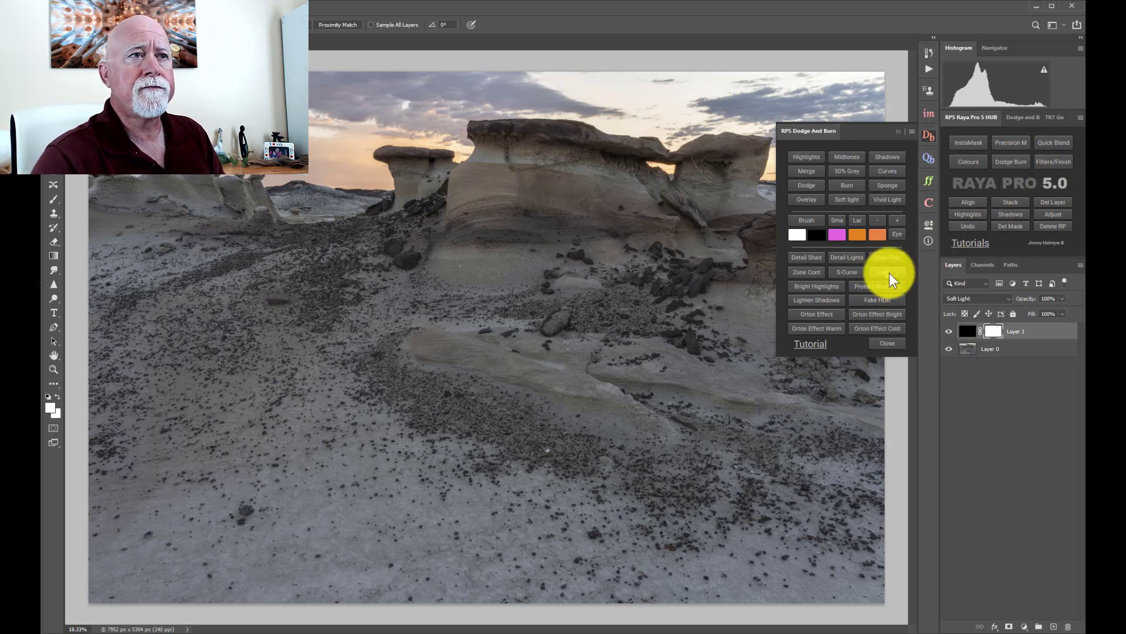
click(902, 134)
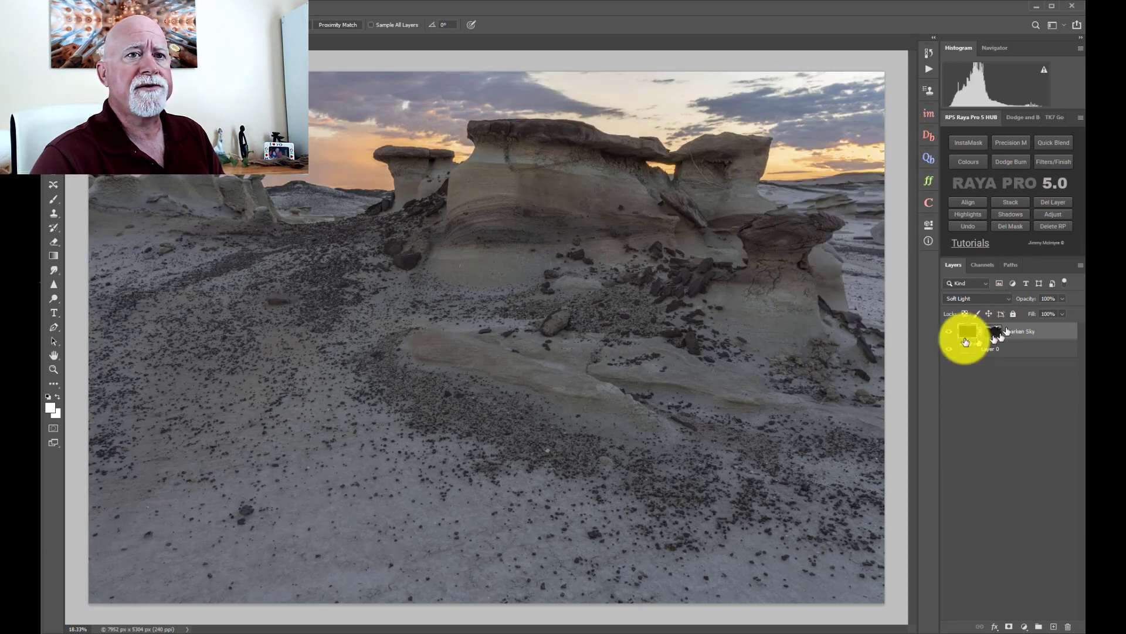
click(950, 332)
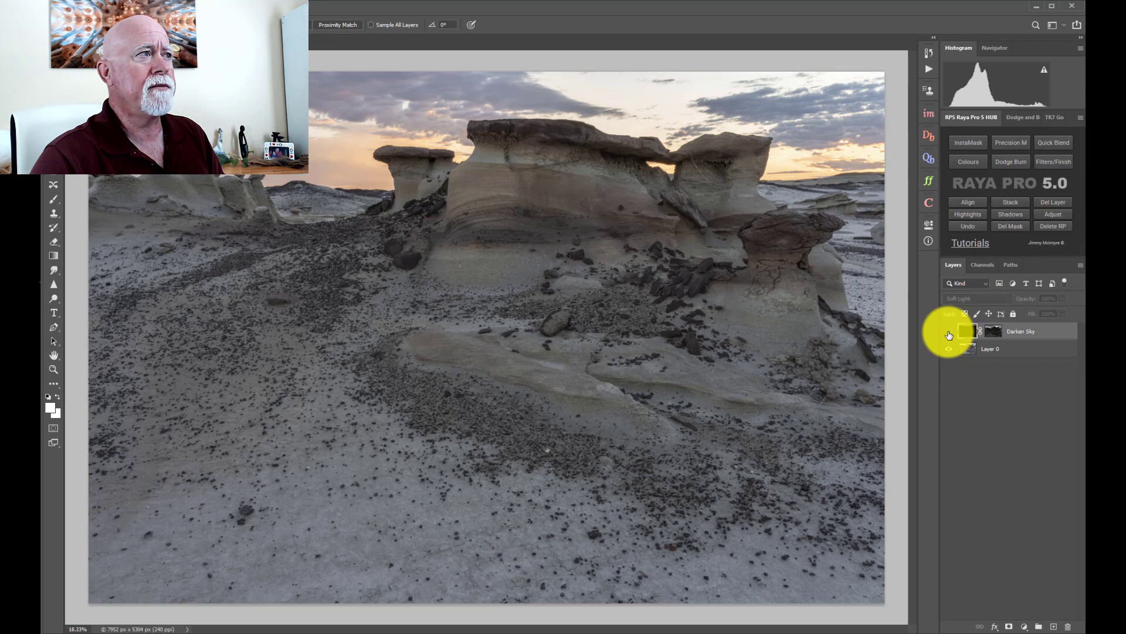
click(950, 332)
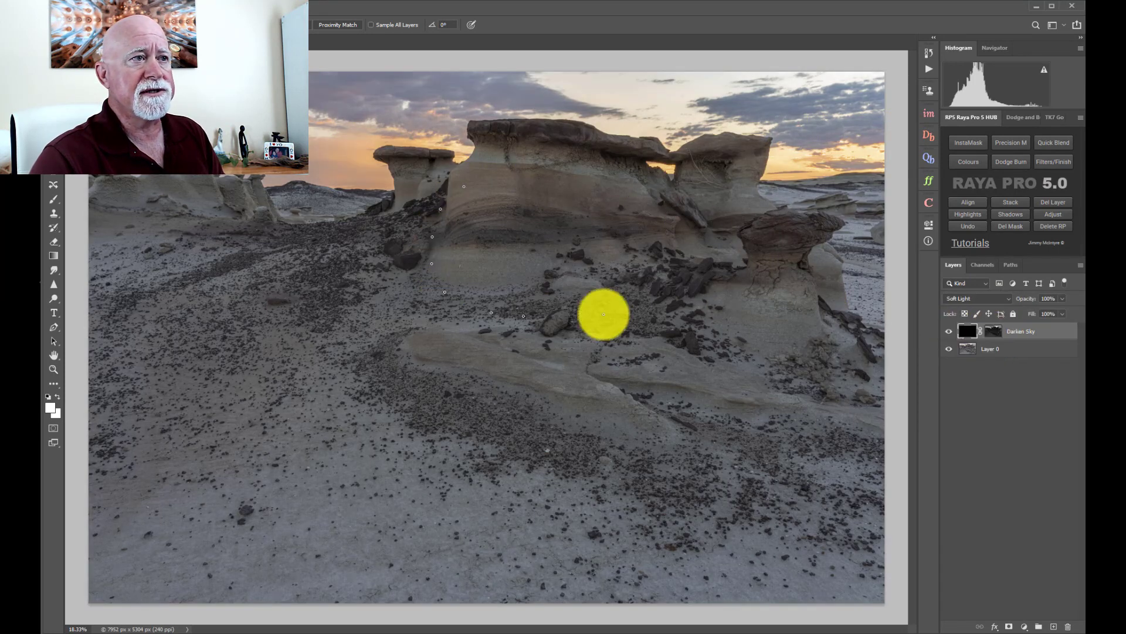
Display the Darken Sky layer's mask and brush black over the foreground with a large soft brush.
alt+click(992, 339)
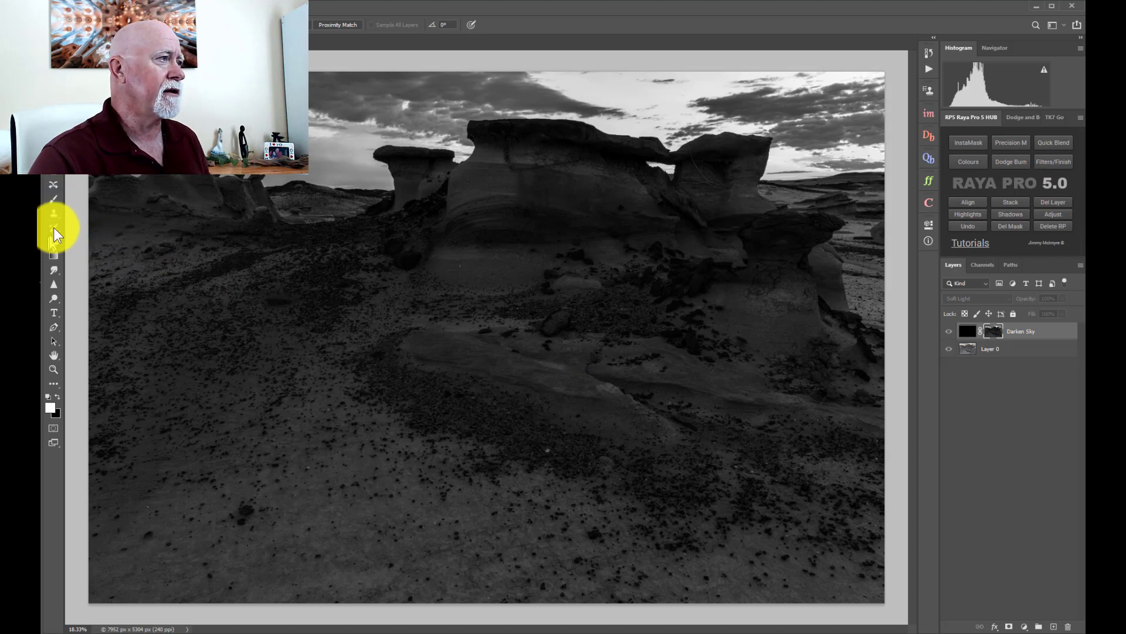
click(53, 199)
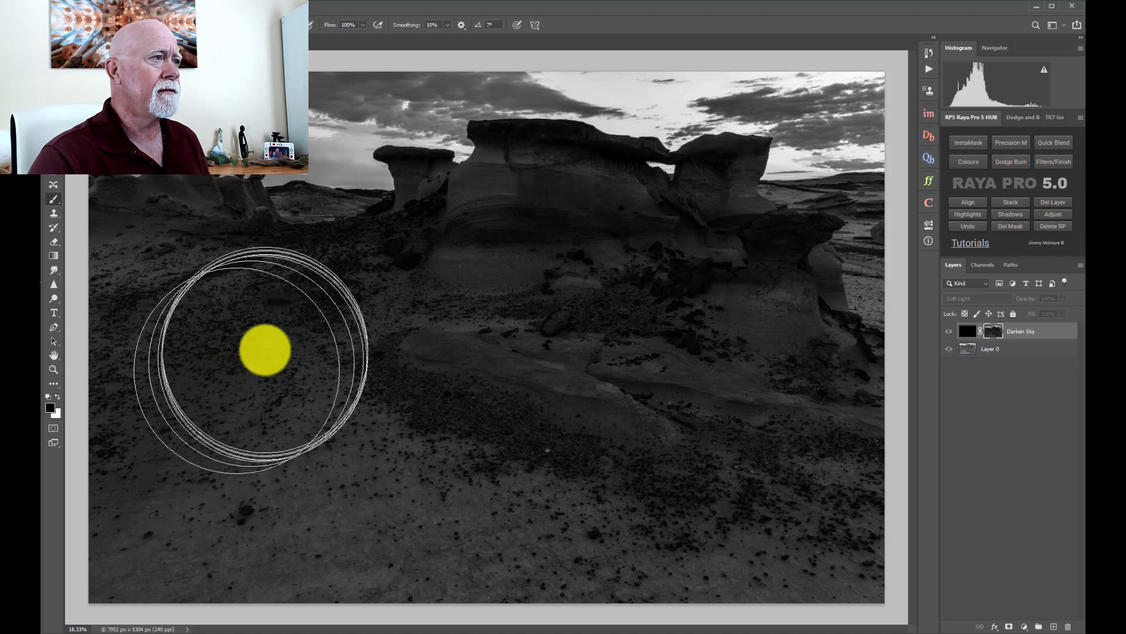
mouse_move(381, 354)
mouse_down()
mouse_move(522, 287)
mouse_move(530, 245)
mouse_move(559, 266)
mouse_move(651, 282)
mouse_move(722, 327)
mouse_move(764, 326)
mouse_move(801, 293)
mouse_move(859, 282)
mouse_move(747, 289)
mouse_move(806, 313)
mouse_move(853, 292)
mouse_move(810, 573)
mouse_move(163, 535)
mouse_move(643, 475)
mouse_move(700, 425)
mouse_move(372, 416)
mouse_move(353, 314)
mouse_move(323, 299)
mouse_move(114, 289)
mouse_move(311, 307)
mouse_move(322, 335)
mouse_up()
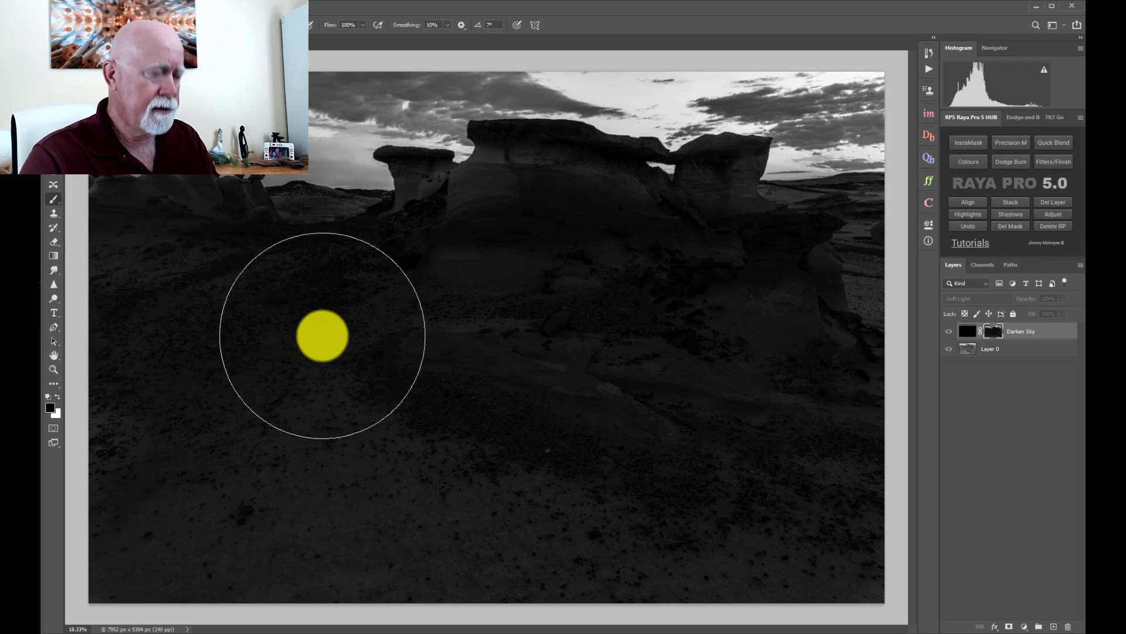
With a smaller brush, keep painting the Darken Sky mask black over the remaining ground and the lower parts of the rock formations.
key(bracketleft)
key(bracketleft)
key(bracketleft)
key(bracketleft)
key(bracketleft)
key(bracketleft)
key(bracketleft)
key(bracketleft)
key(bracketleft)
key(bracketleft)
key(bracketleft)
key(bracketleft)
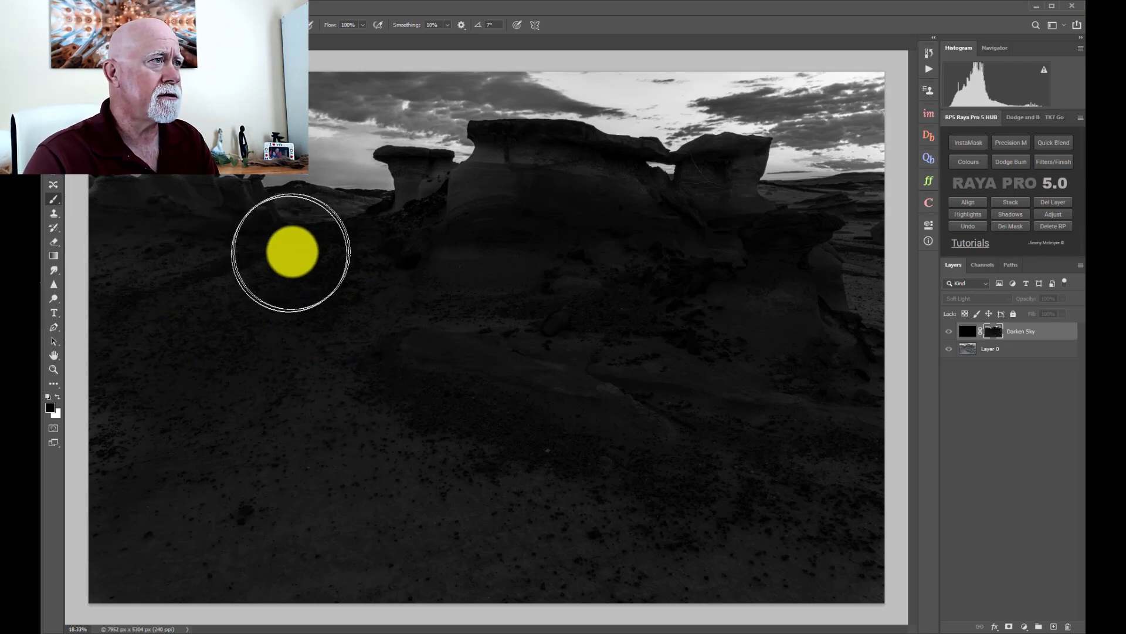
mouse_move(283, 224)
mouse_down()
mouse_move(403, 217)
mouse_move(430, 192)
mouse_move(480, 192)
mouse_move(523, 164)
mouse_move(590, 164)
mouse_move(694, 210)
mouse_move(733, 189)
mouse_move(729, 201)
mouse_move(756, 206)
mouse_move(878, 203)
mouse_move(885, 225)
mouse_move(863, 301)
mouse_move(881, 288)
mouse_move(864, 250)
mouse_move(825, 270)
mouse_move(779, 327)
mouse_move(818, 265)
mouse_move(875, 283)
mouse_move(875, 532)
mouse_move(763, 494)
mouse_move(552, 313)
mouse_move(424, 338)
mouse_move(542, 380)
mouse_move(666, 377)
mouse_move(251, 255)
mouse_move(166, 189)
mouse_up()
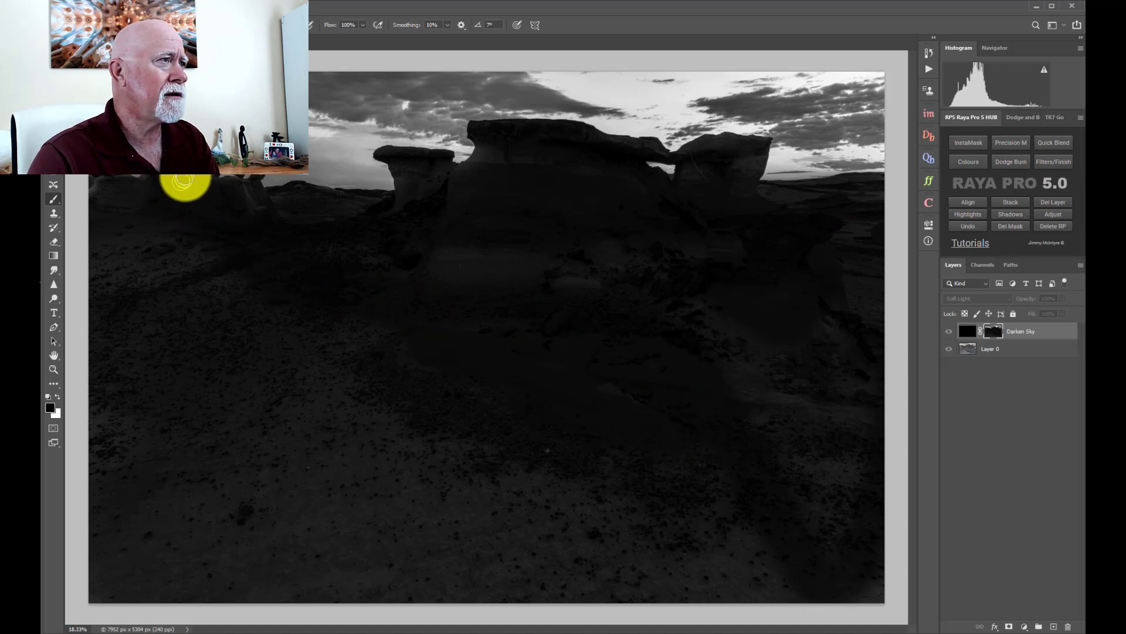
mouse_move(196, 180)
mouse_down()
mouse_move(264, 206)
mouse_move(108, 187)
mouse_move(90, 211)
mouse_move(221, 329)
mouse_move(297, 573)
mouse_move(561, 460)
mouse_move(553, 447)
mouse_move(395, 492)
mouse_move(668, 465)
mouse_move(417, 534)
mouse_move(438, 558)
mouse_move(687, 583)
mouse_move(875, 574)
mouse_move(201, 524)
mouse_move(257, 477)
mouse_move(166, 430)
mouse_move(134, 593)
mouse_move(71, 491)
mouse_move(131, 372)
mouse_move(196, 299)
mouse_move(311, 68)
mouse_up()
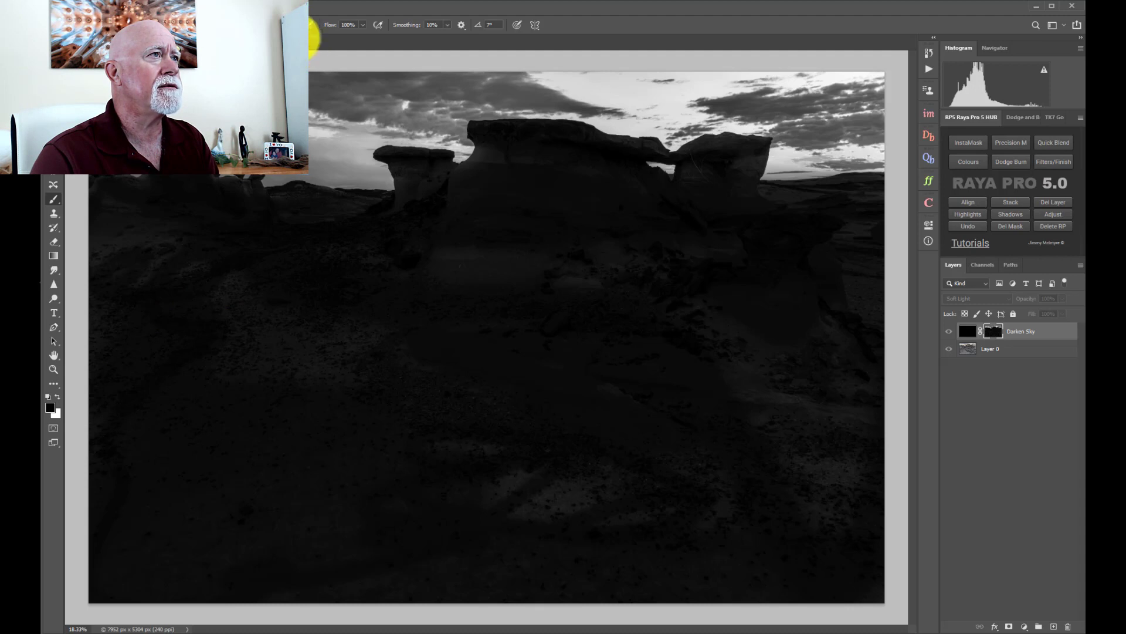
mouse_move(296, 39)
mouse_down()
mouse_move(322, 37)
mouse_move(786, 438)
mouse_move(857, 380)
mouse_move(863, 221)
mouse_move(769, 234)
mouse_move(774, 226)
mouse_move(812, 410)
mouse_move(586, 540)
mouse_move(580, 583)
mouse_move(833, 390)
mouse_move(849, 413)
mouse_move(843, 352)
mouse_move(493, 456)
mouse_move(133, 307)
mouse_move(262, 382)
mouse_move(196, 289)
mouse_move(428, 284)
mouse_move(601, 228)
mouse_move(340, 583)
mouse_move(543, 571)
mouse_move(335, 417)
mouse_move(541, 358)
mouse_move(274, 252)
mouse_move(692, 326)
mouse_move(750, 378)
mouse_move(816, 402)
mouse_up()
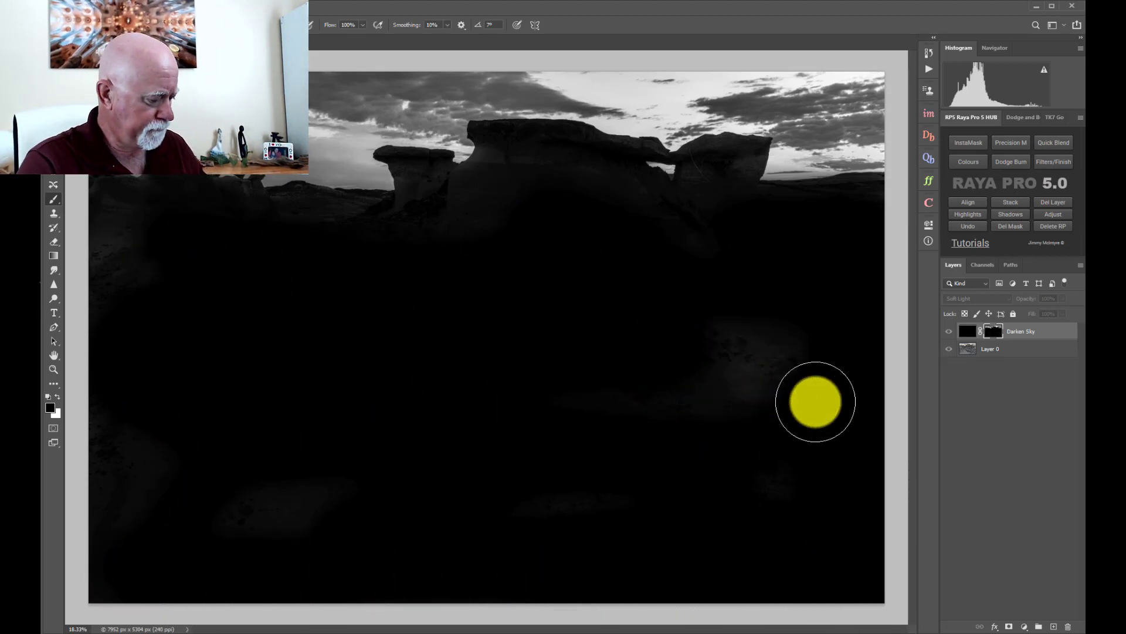
alt+click(993, 338)
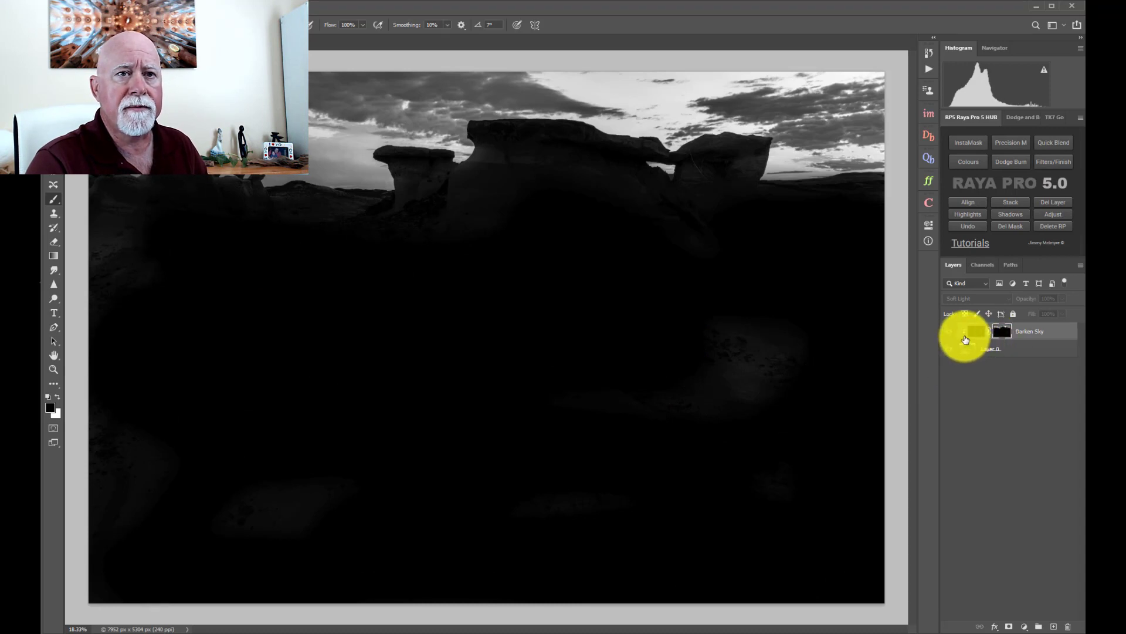
right_click(1031, 335)
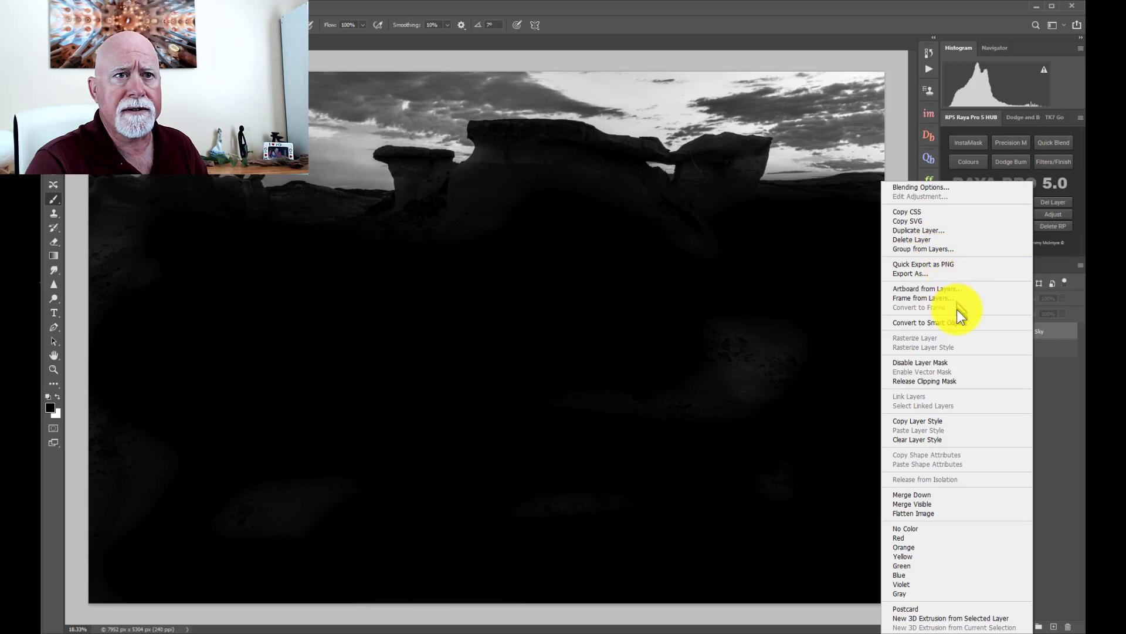
click(958, 382)
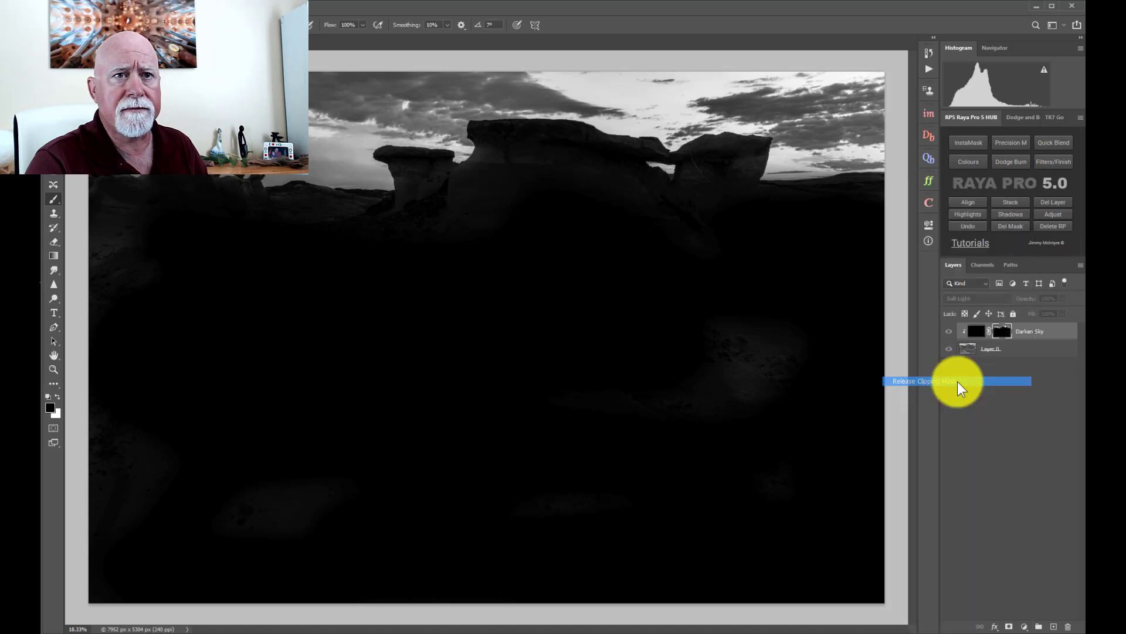
Return from the mask to the normal image view and compare the photo with the Darken Sky layer off and on.
alt+click(994, 335)
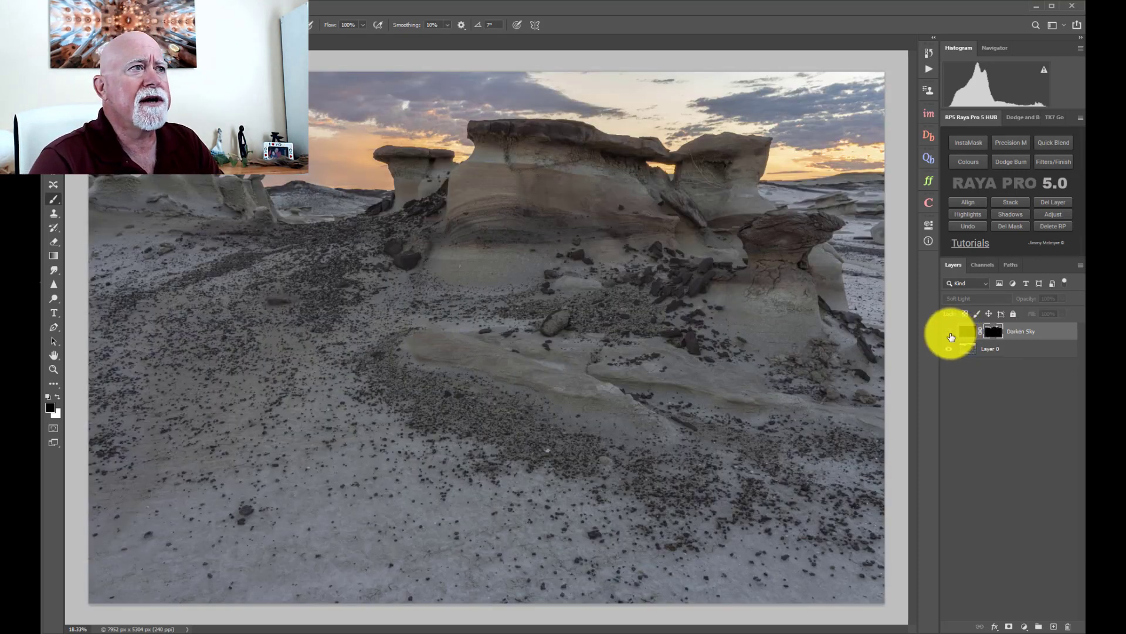
click(951, 336)
click(951, 336)
click(951, 336)
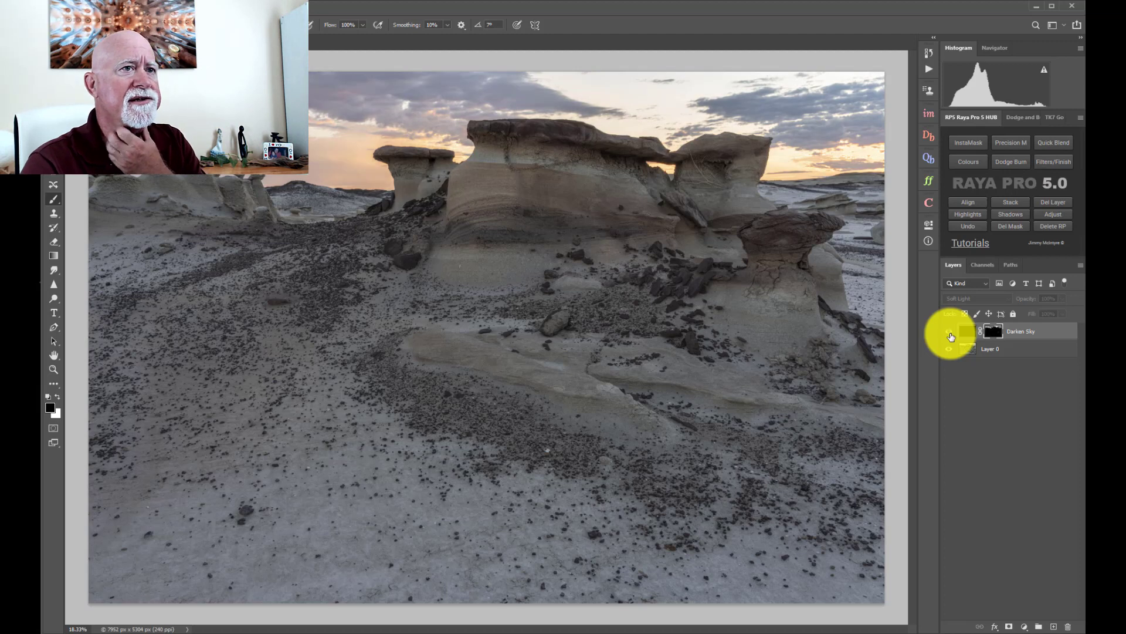
click(951, 336)
click(951, 336)
click(951, 336)
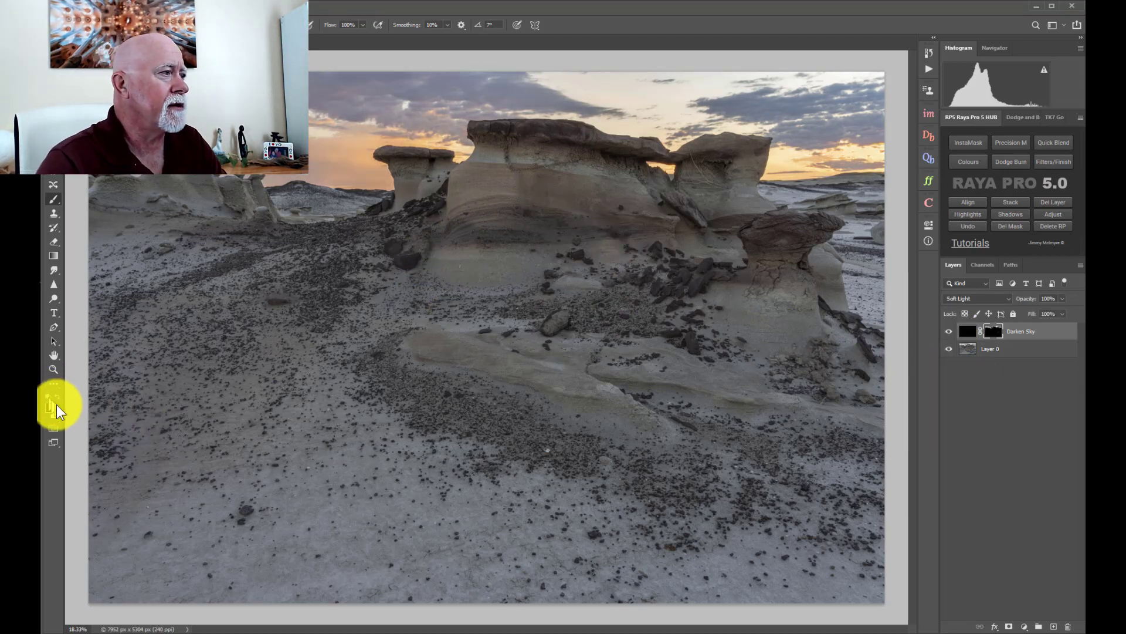
click(52, 357)
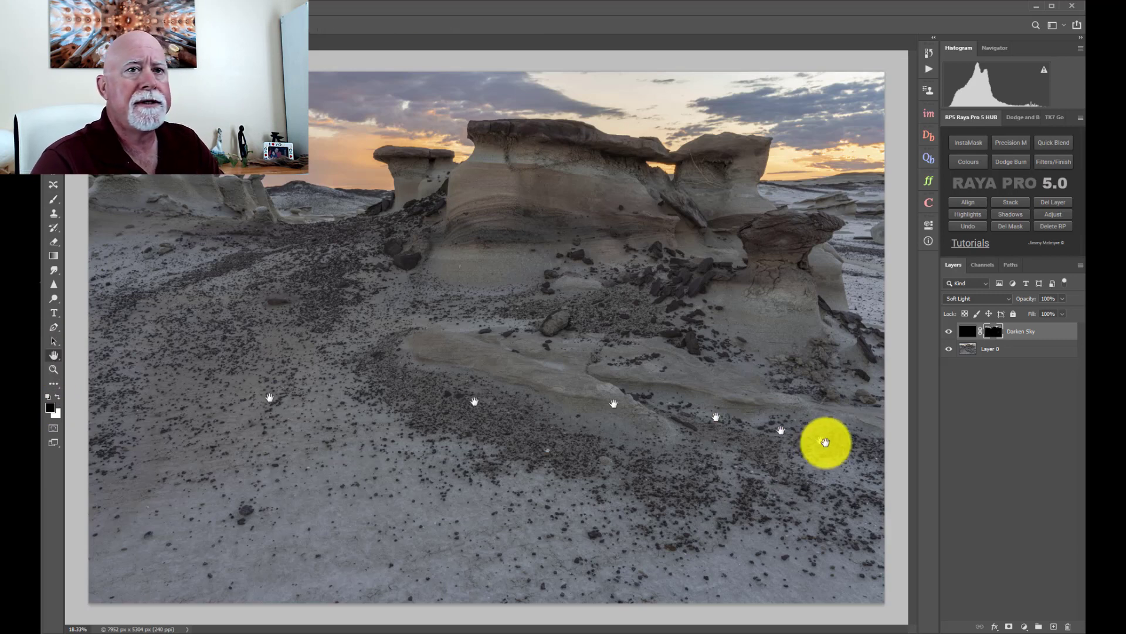
Add a Curves adjustment through a TK7 darks luminosity mask, lift the curve to brighten the shadows, and compare it and Darken Sky off and on.
click(1053, 121)
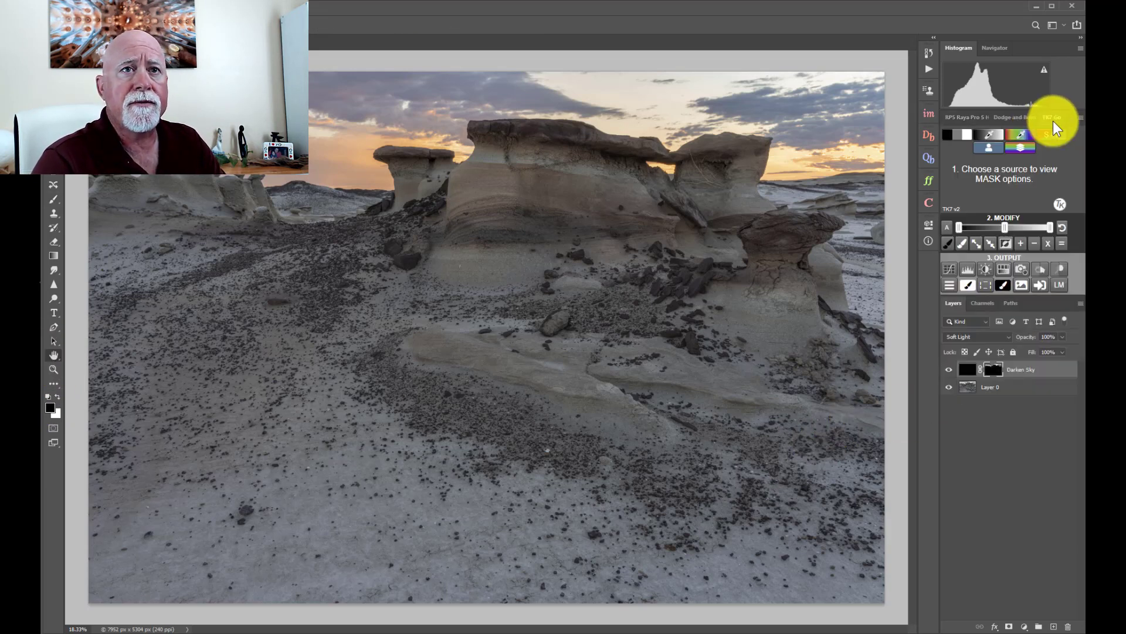
click(962, 136)
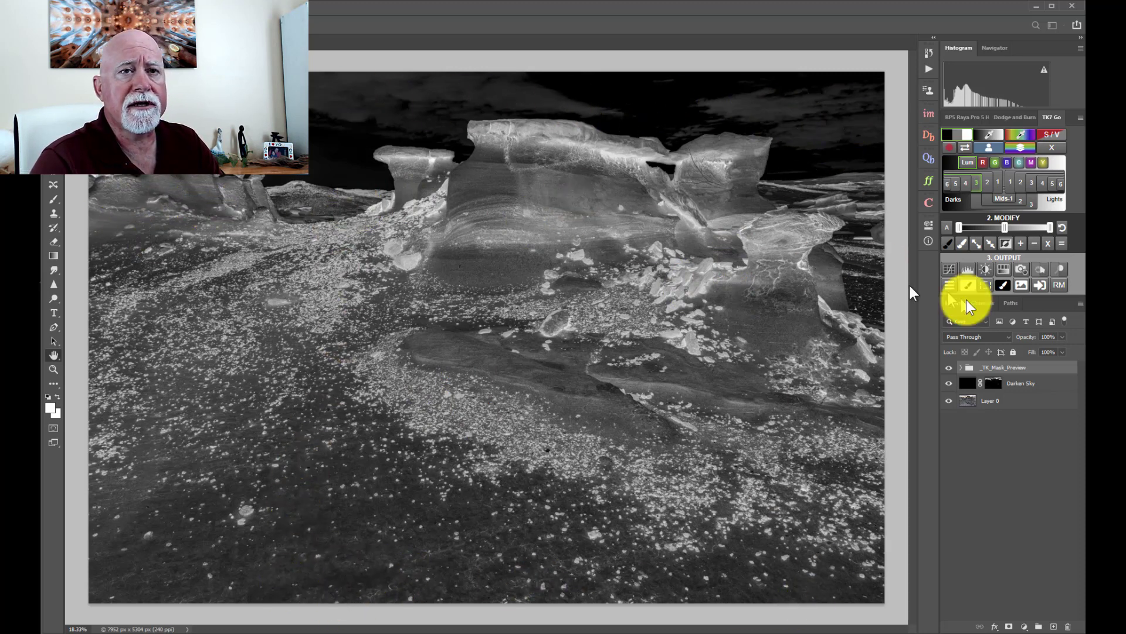
click(953, 269)
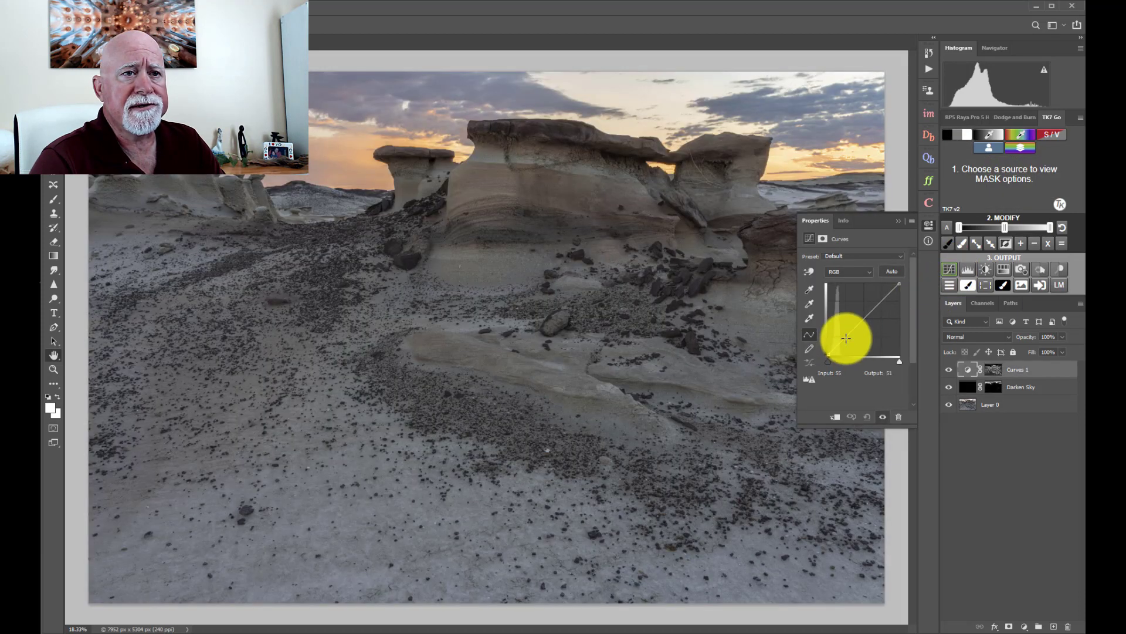
click(847, 329)
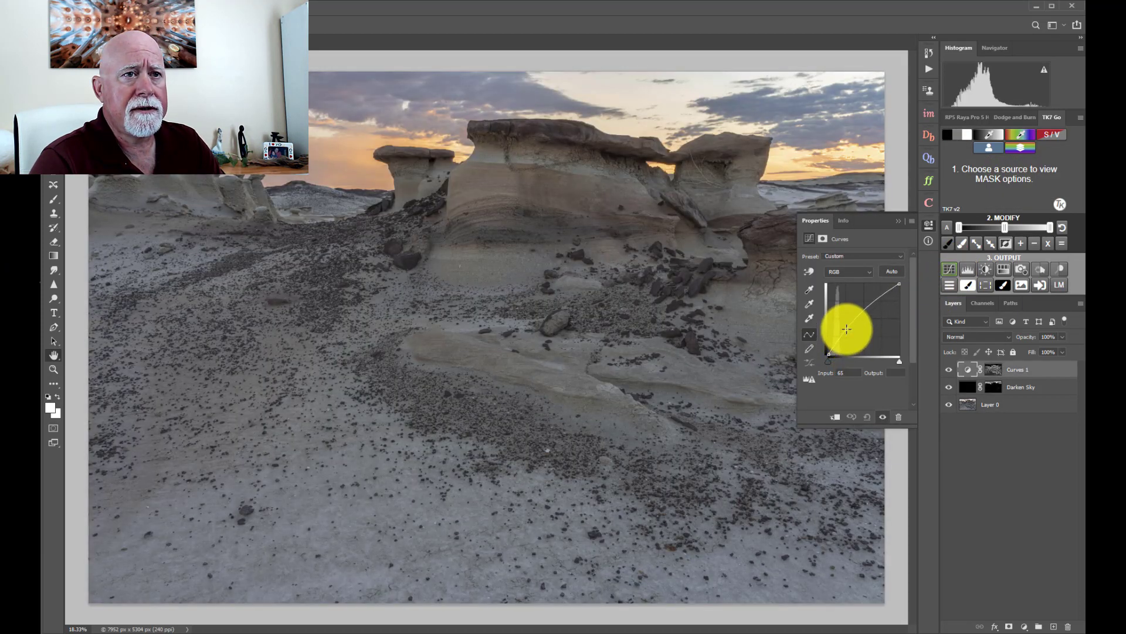
drag(846, 329, 846, 326)
click(898, 222)
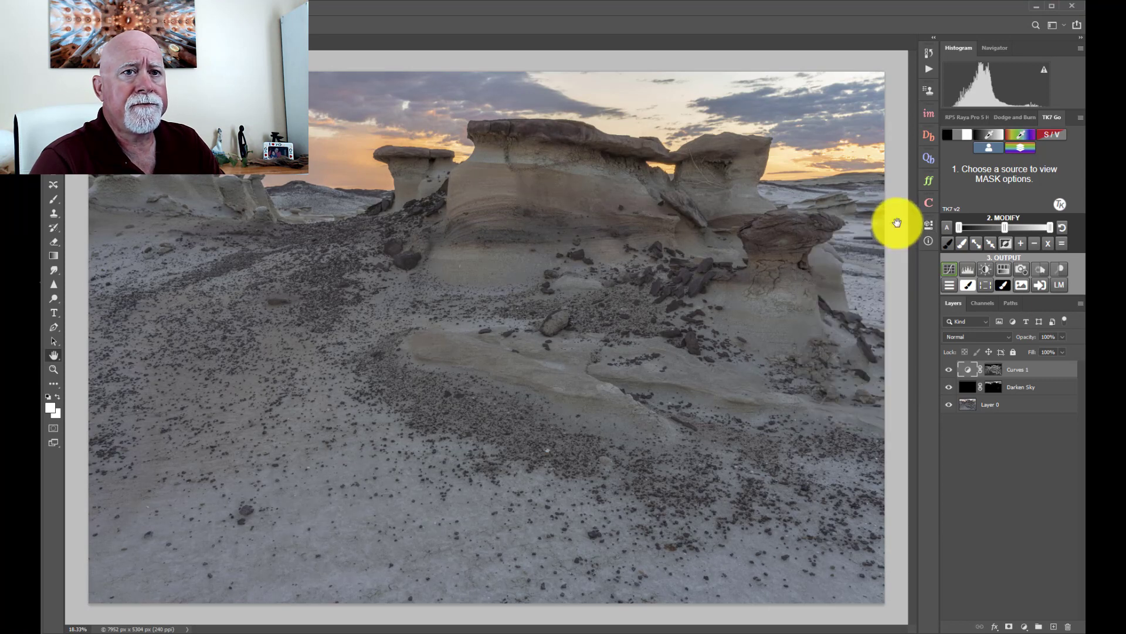
click(950, 370)
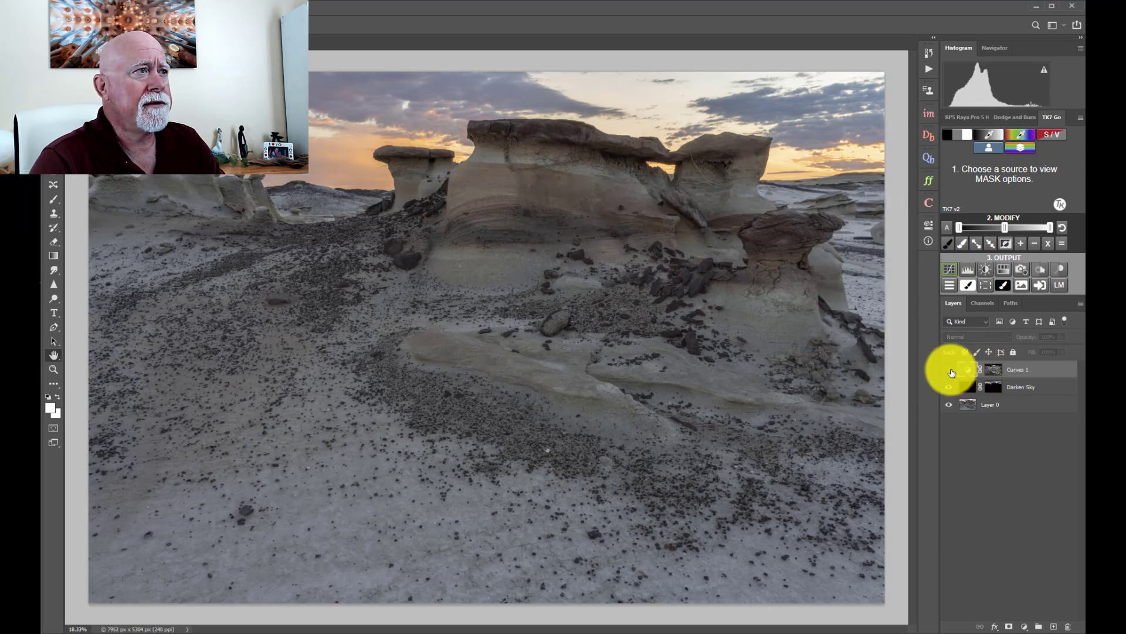
click(950, 371)
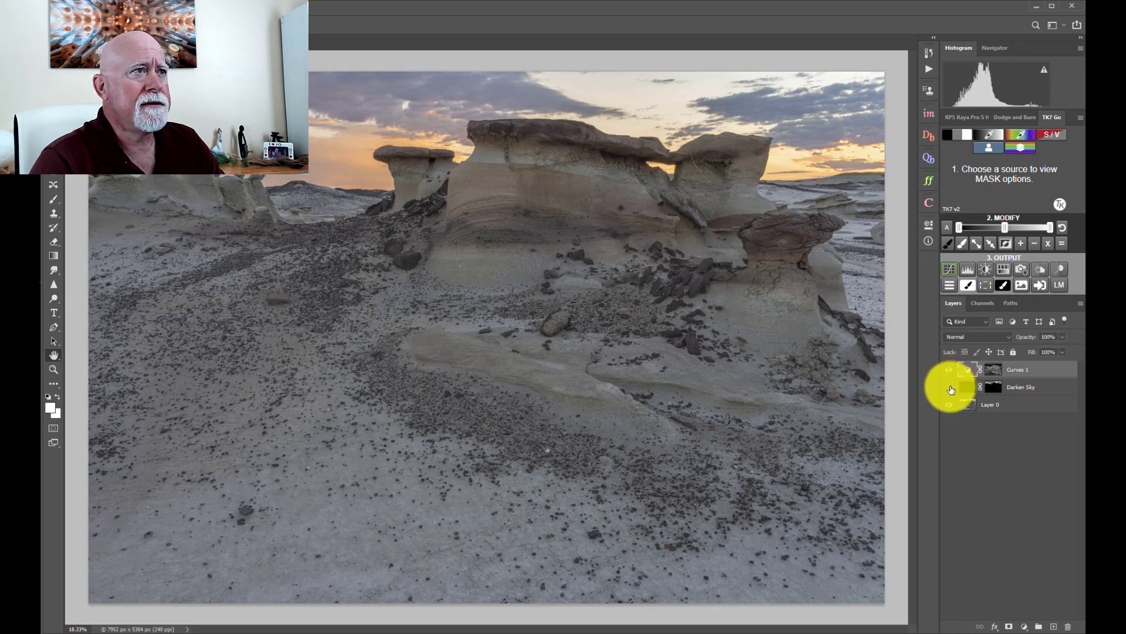
click(951, 387)
click(950, 388)
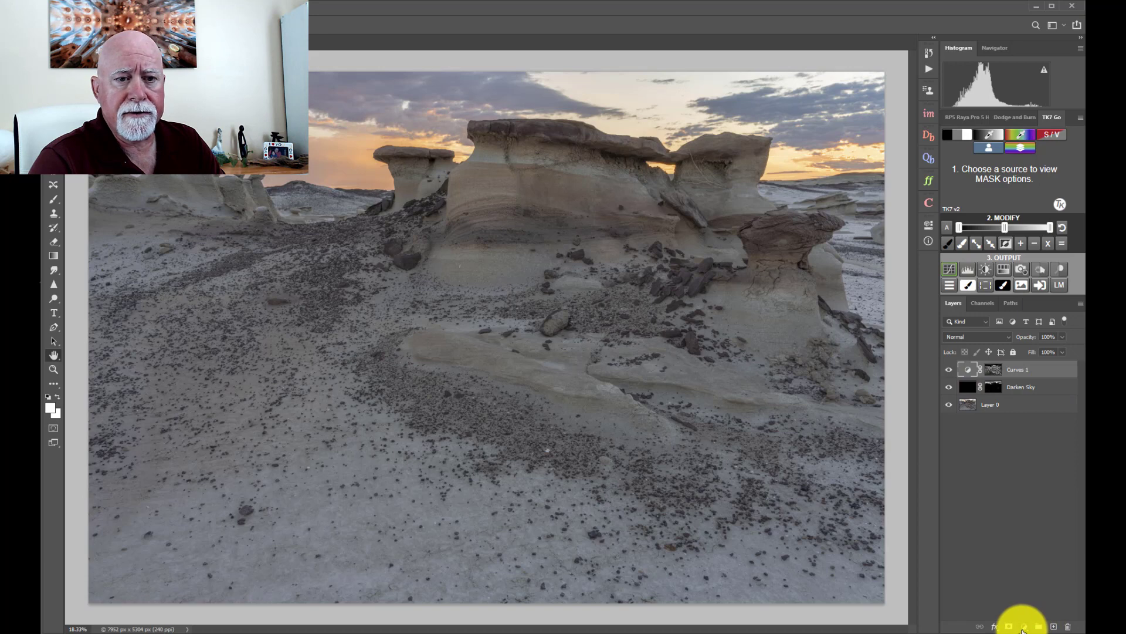
Add an unmasked Curves adjustment with a slight S-curve, lowering the shadows and raising the highlights, and compare its effect.
click(1024, 628)
click(1032, 491)
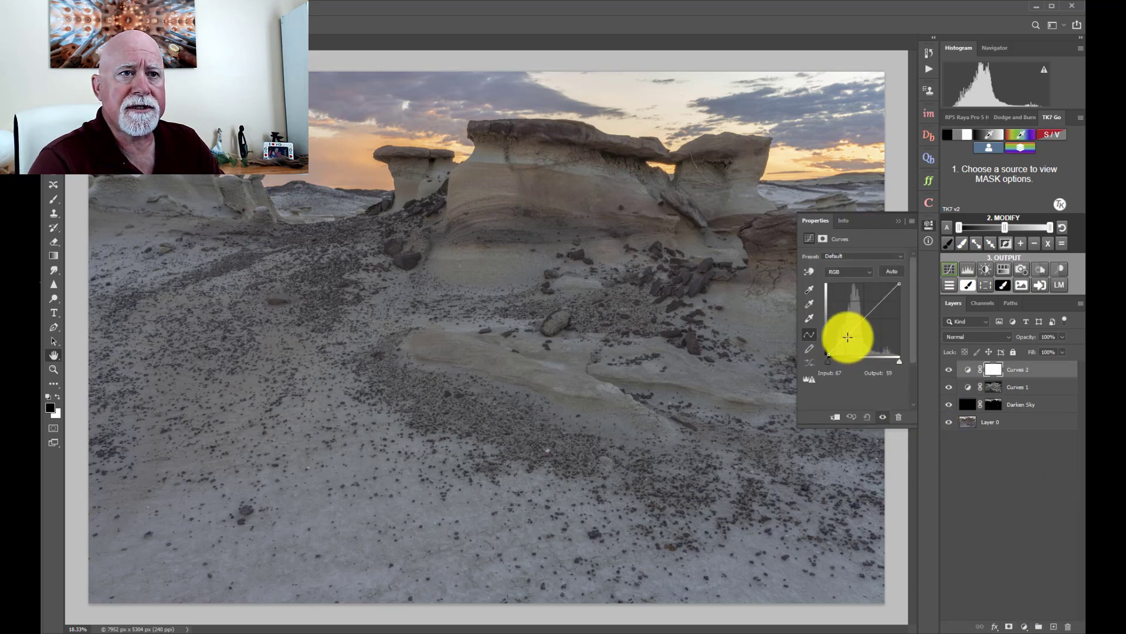
drag(846, 336, 847, 339)
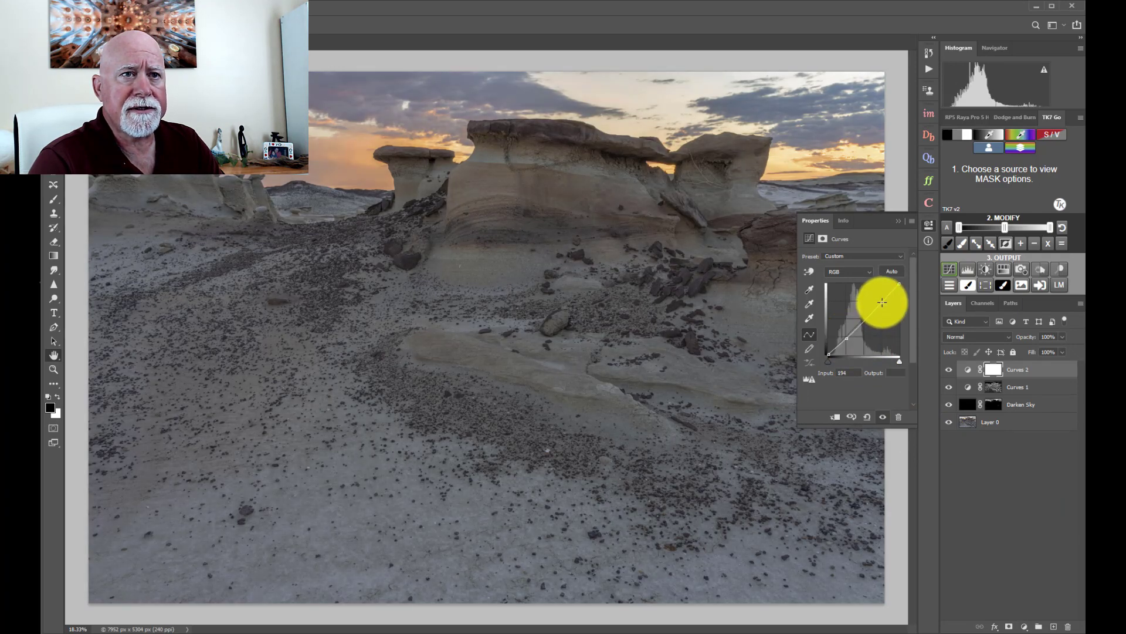
drag(881, 302, 881, 299)
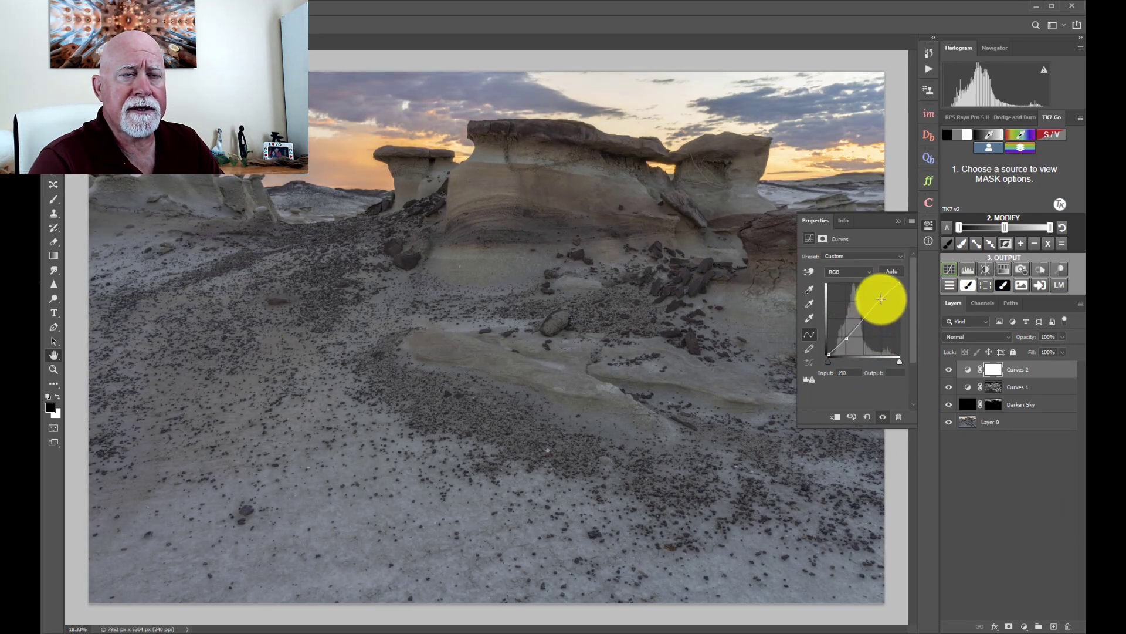
click(899, 221)
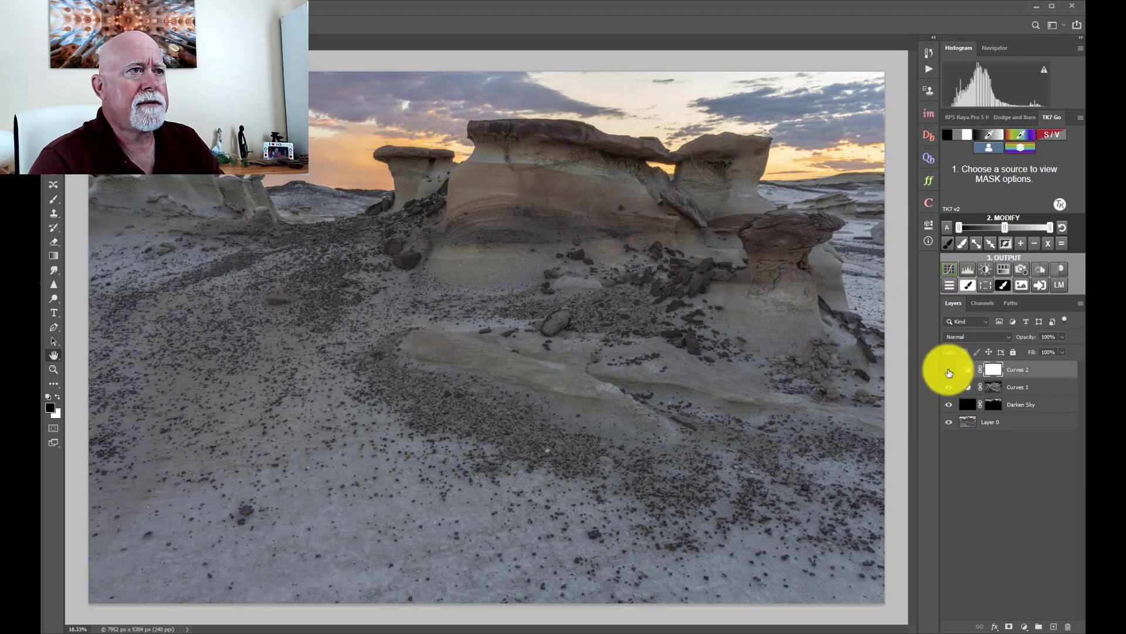
click(950, 371)
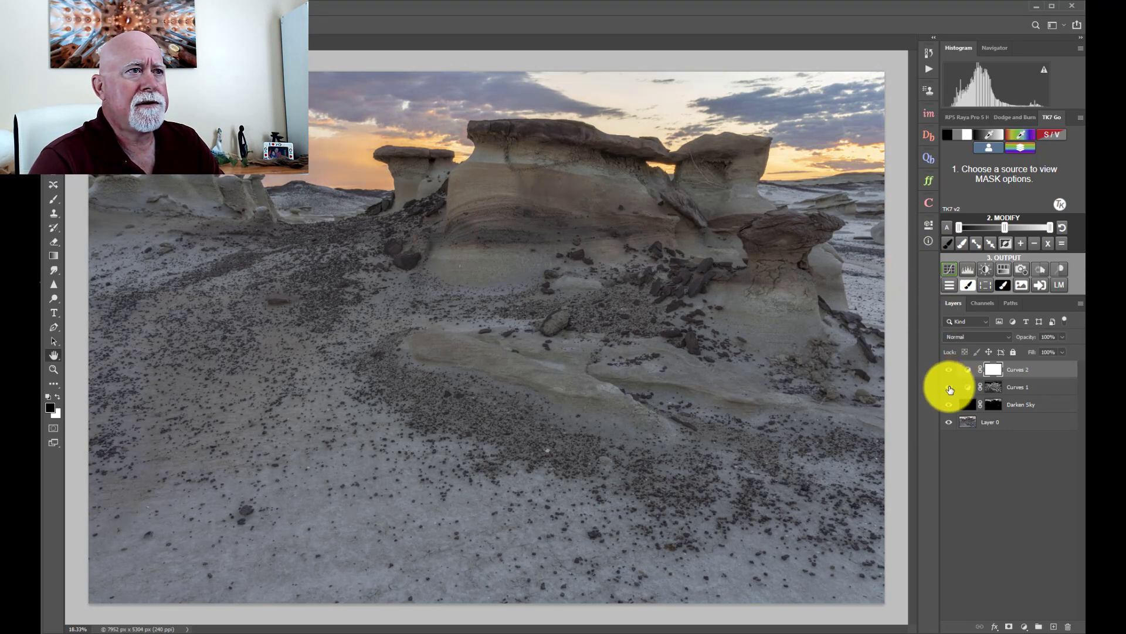
Compare Curves 1 and Darken Sky off and on, and group the three adjustment layers as "Tonal Adjustments".
click(950, 388)
click(950, 388)
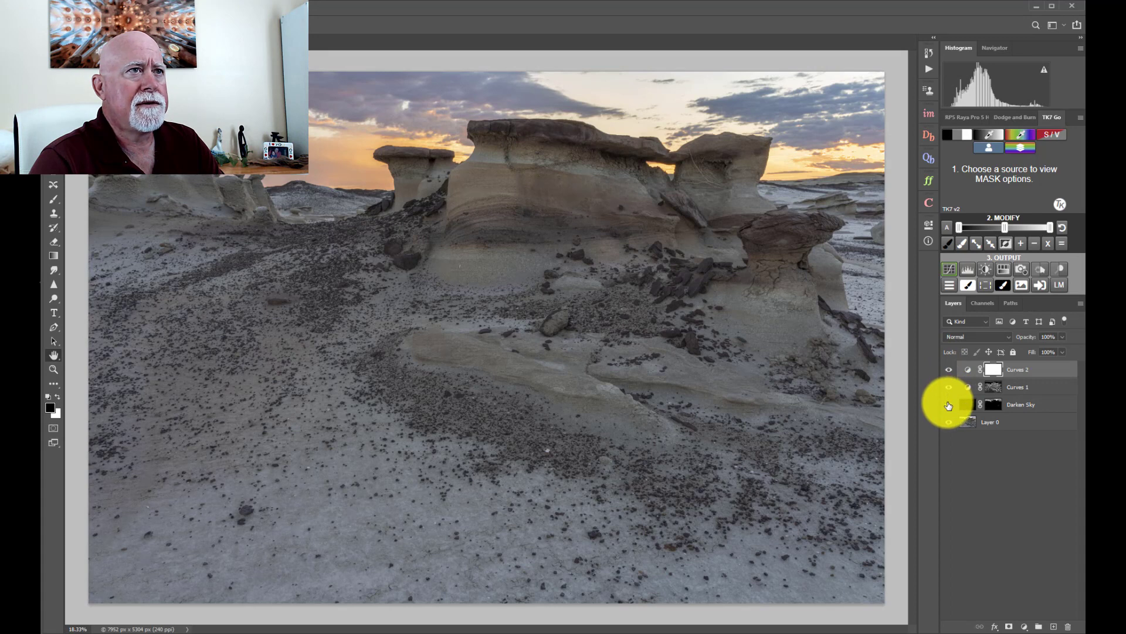
click(949, 405)
click(949, 405)
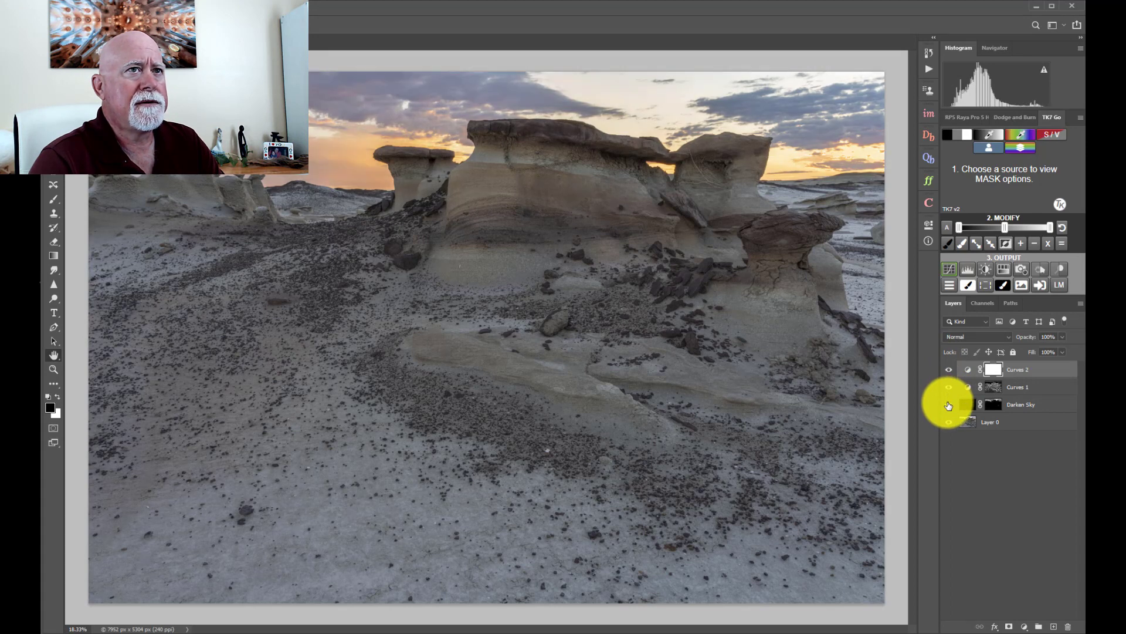
click(1031, 409)
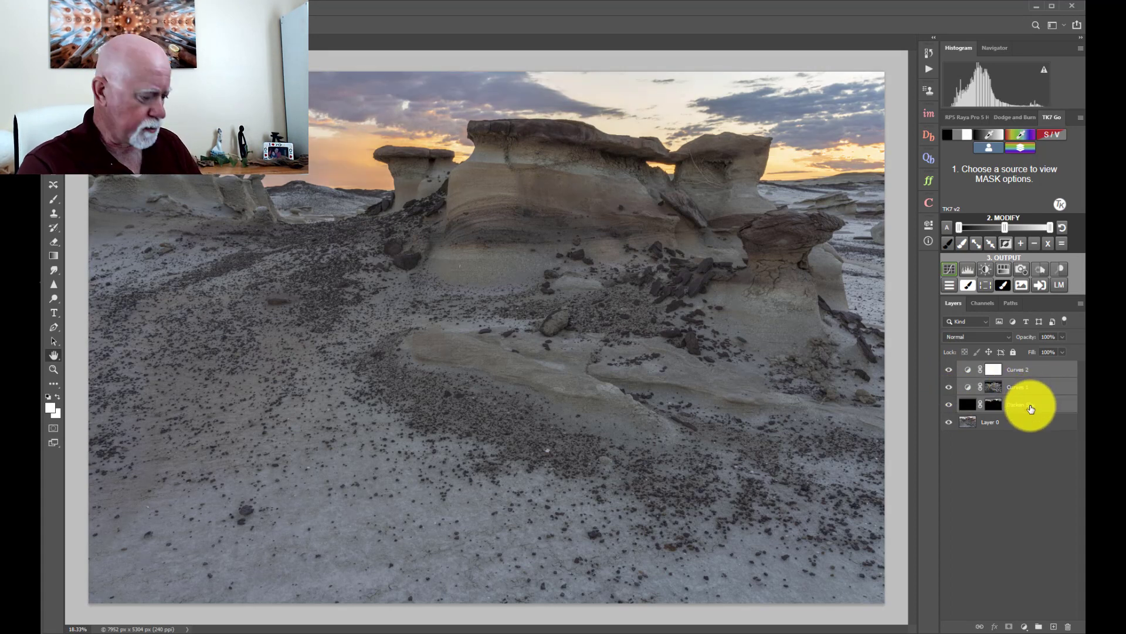
key(ctrl+g)
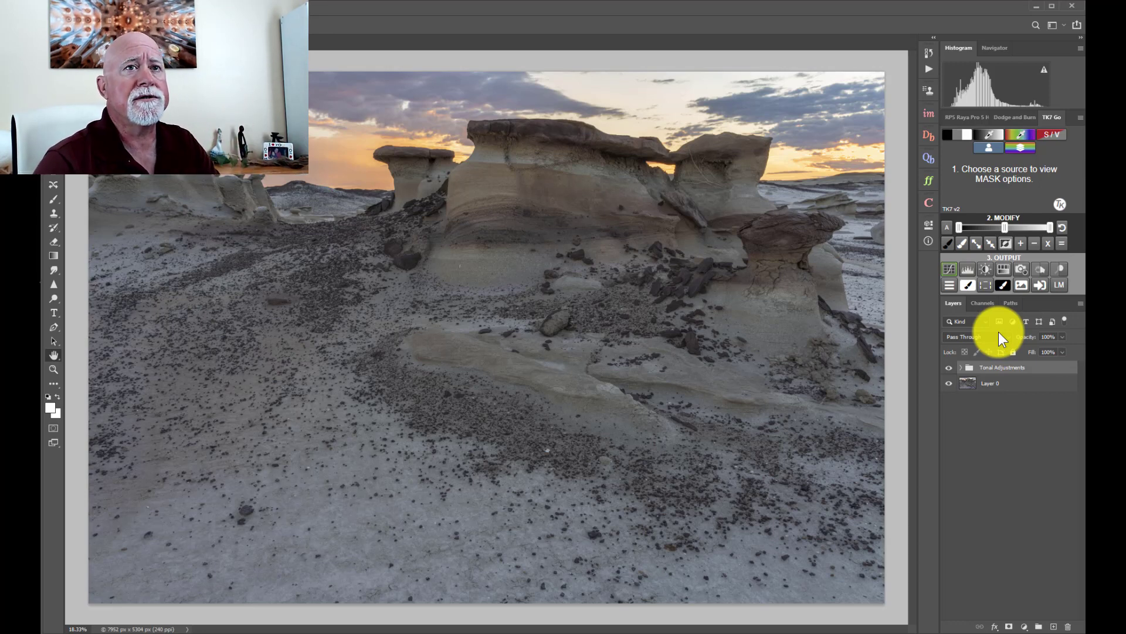
Add Vivid Yellows, Vivid Reds and Vivid Blues saturation layers with the Raya Pro Colour Centre.
click(963, 120)
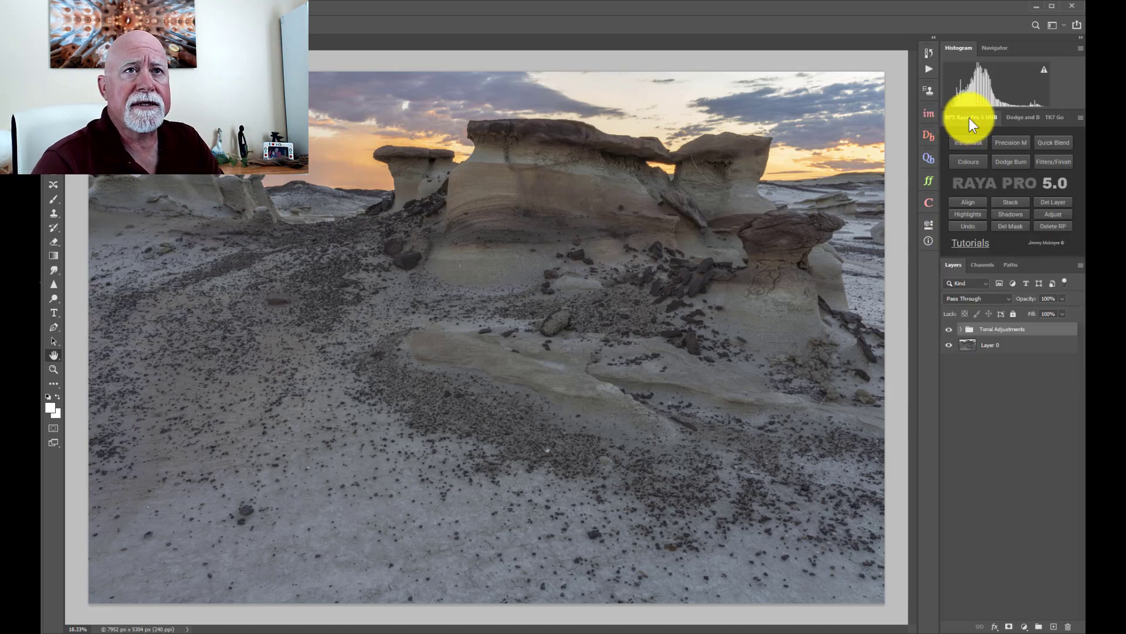
click(970, 163)
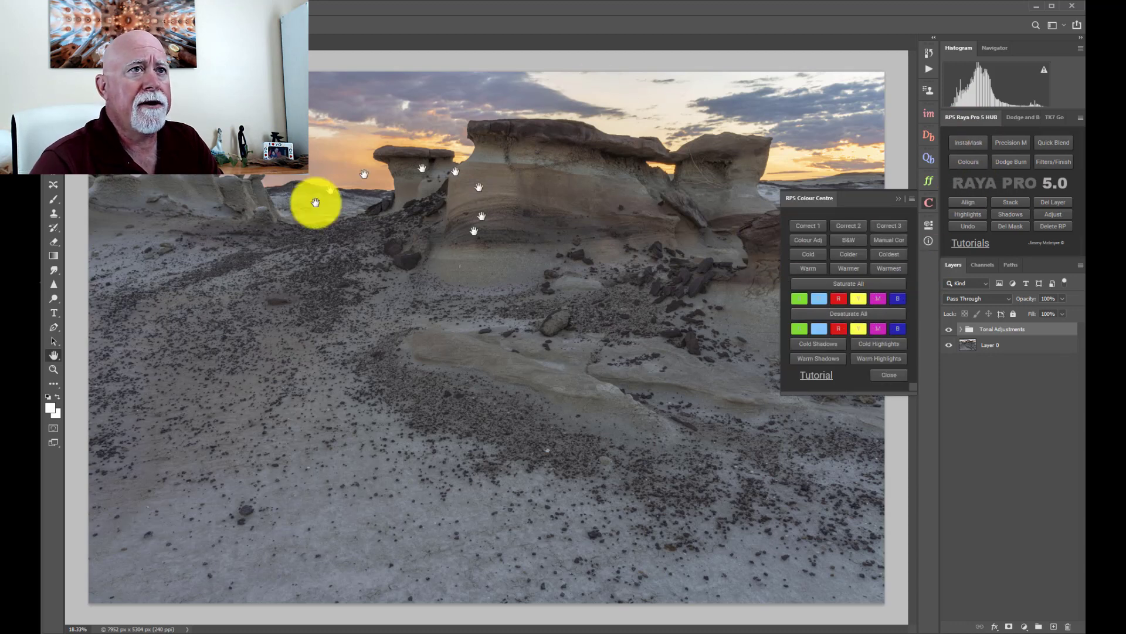
click(856, 298)
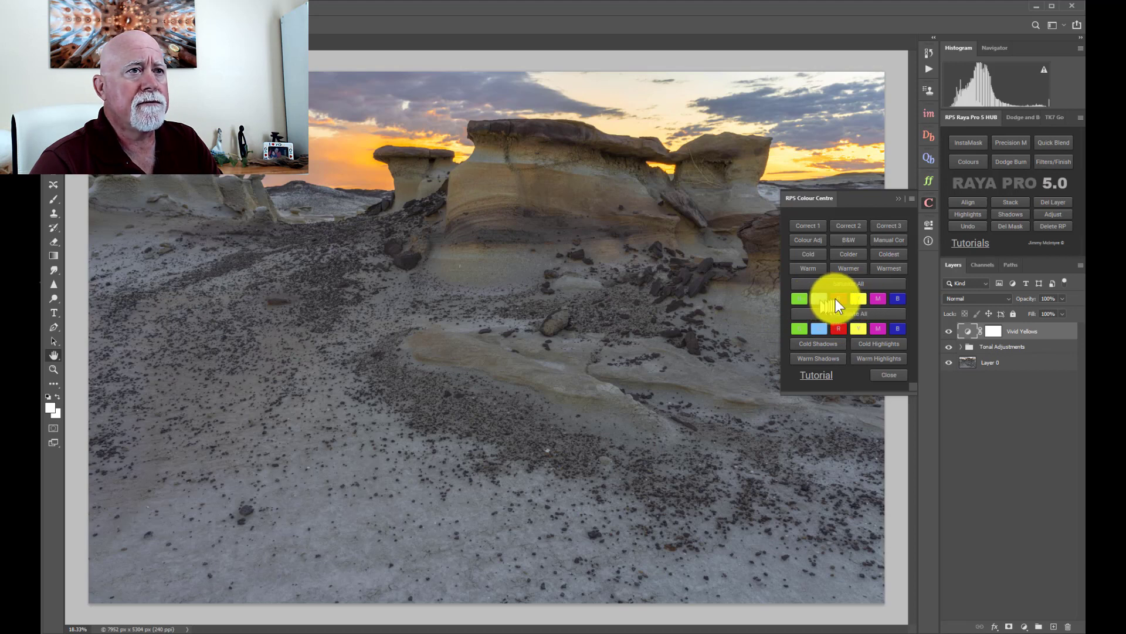
click(837, 299)
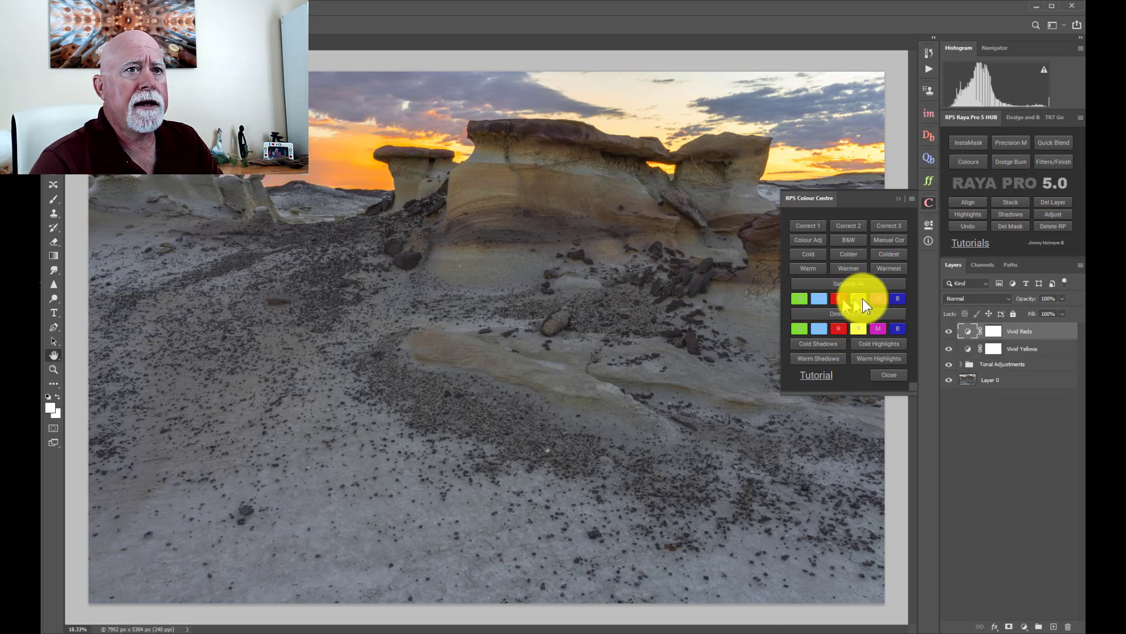
click(897, 299)
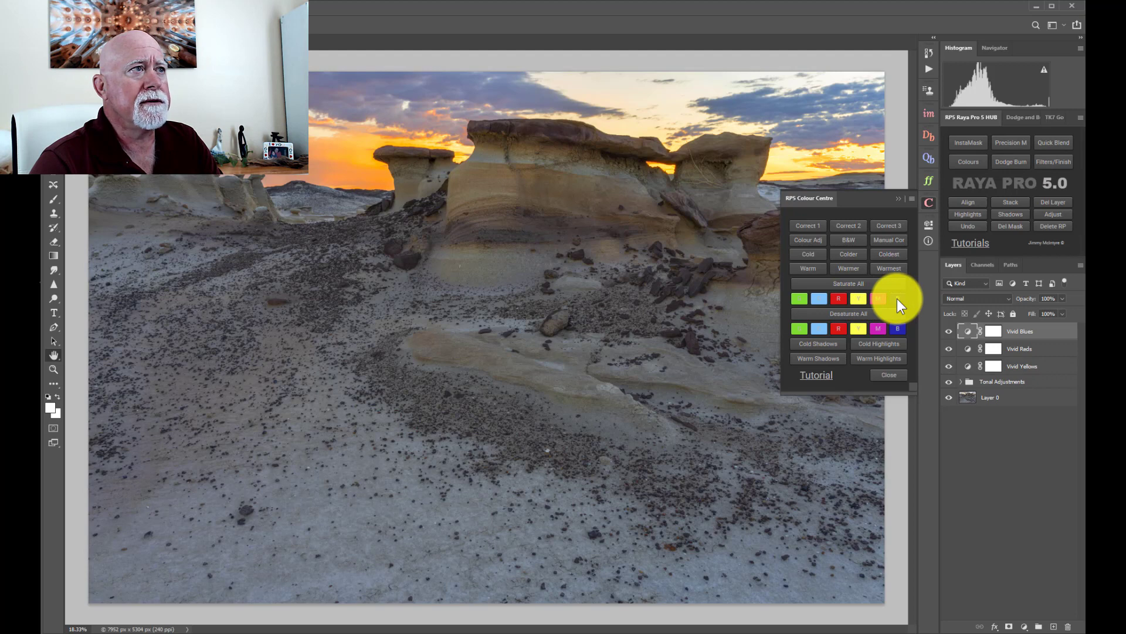
click(899, 202)
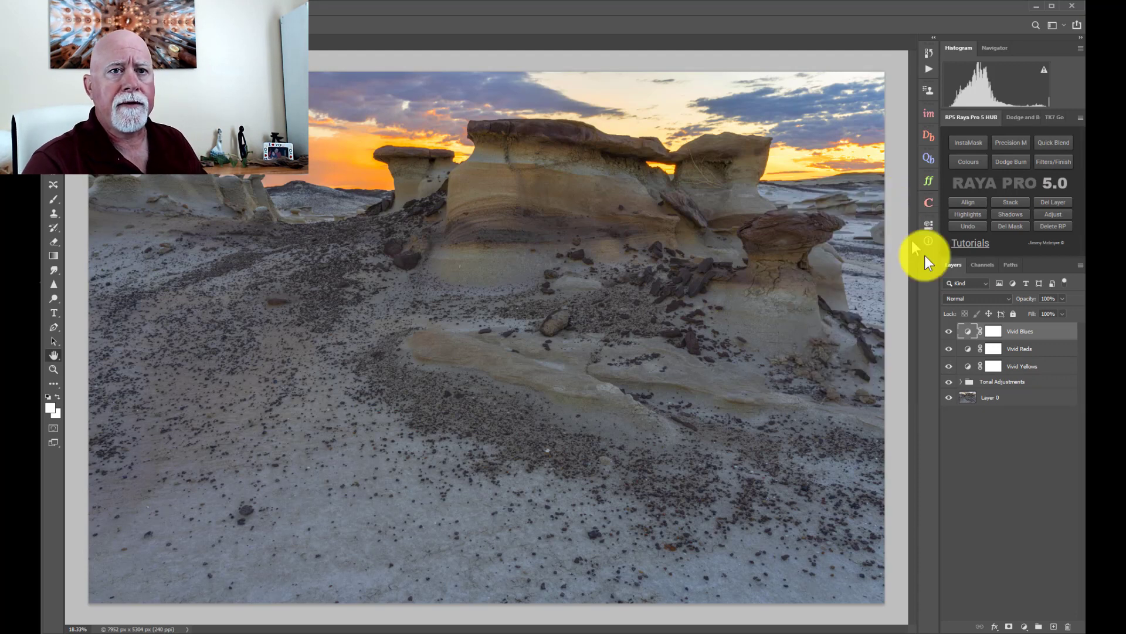
Group the three Vivid layers as "Color Adjustments" and expand the group.
shift+click(1031, 372)
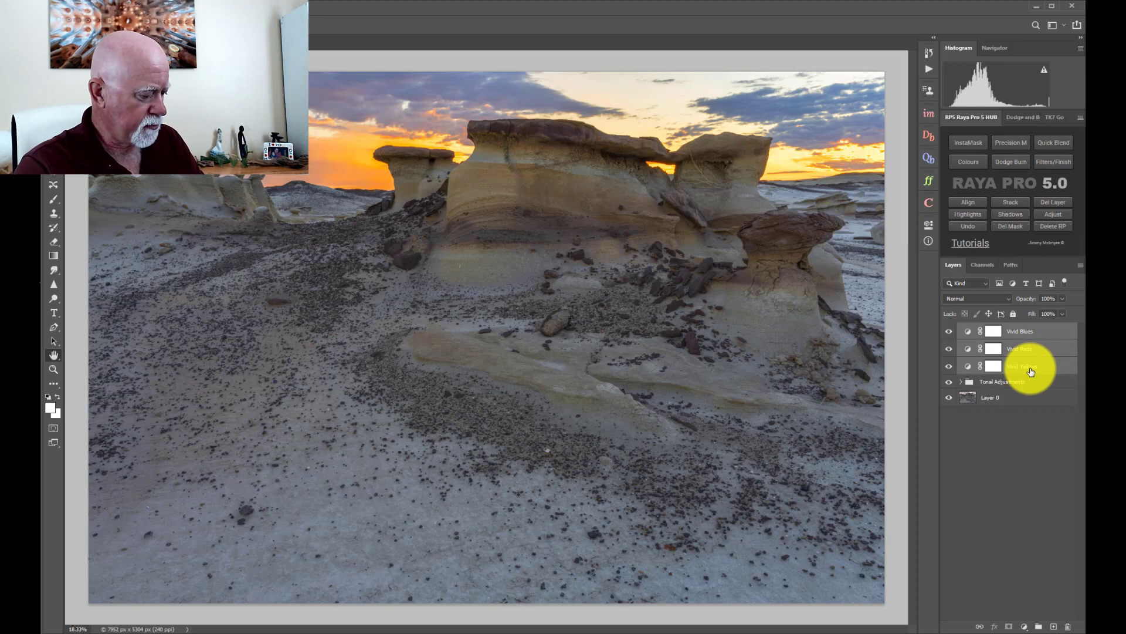
key(ctrl+g)
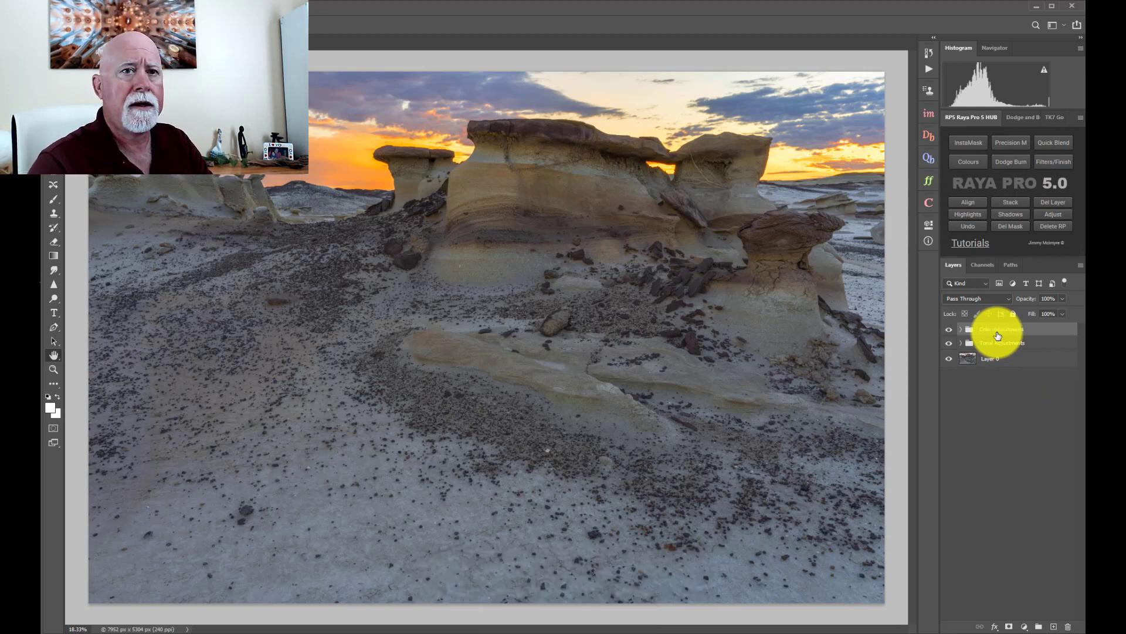
drag(998, 335, 950, 336)
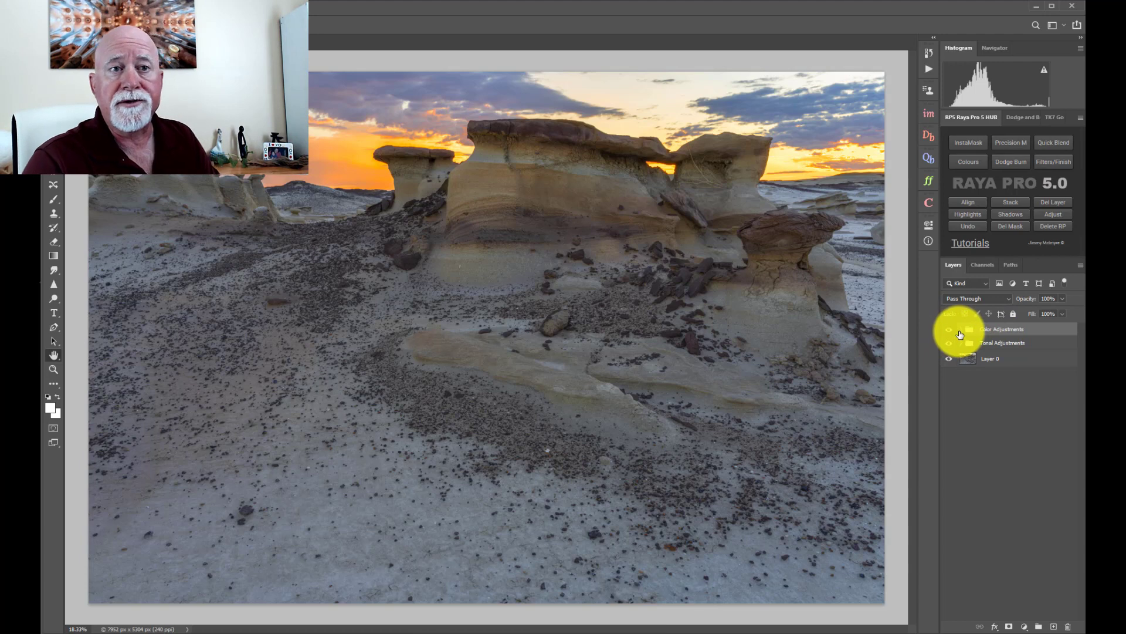
click(960, 329)
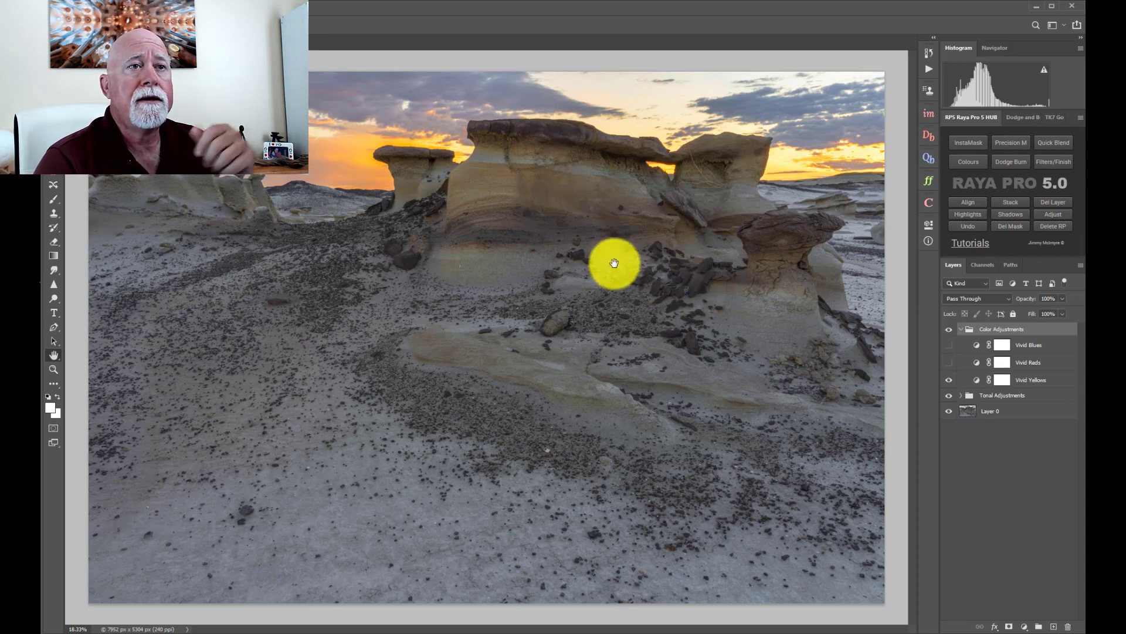
Invert the Vivid Yellows mask to black and paint it white over the large rock formations.
click(950, 381)
click(1002, 383)
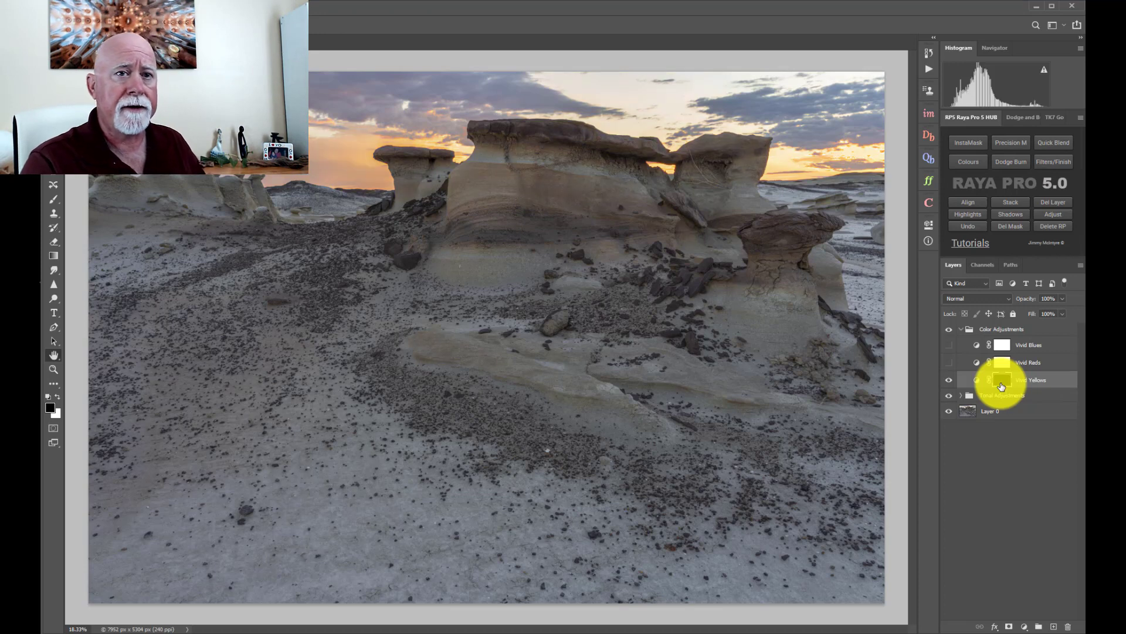
key(ctrl+i)
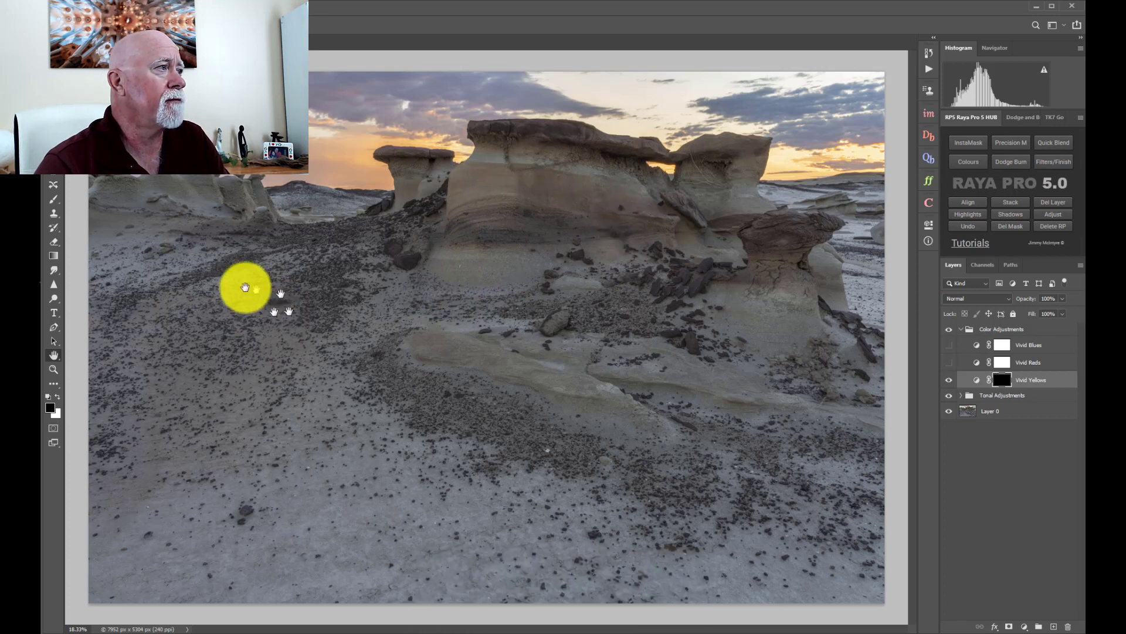
click(57, 202)
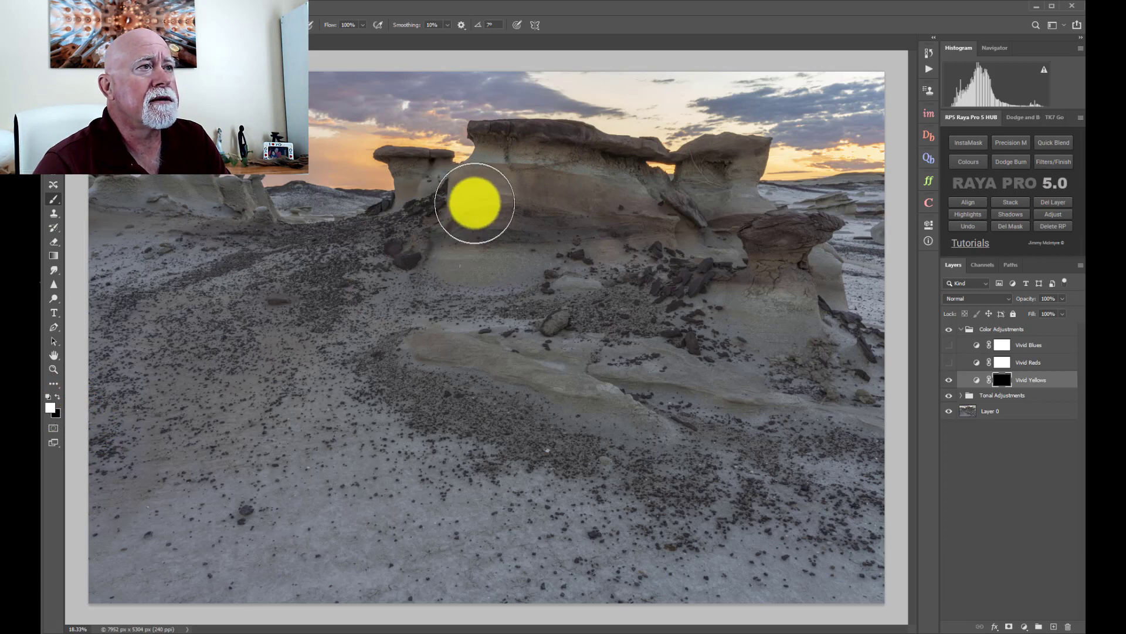
mouse_move(475, 203)
mouse_down()
mouse_move(608, 211)
mouse_move(642, 234)
mouse_move(608, 248)
mouse_move(458, 256)
mouse_move(563, 261)
mouse_move(675, 230)
mouse_move(626, 211)
mouse_move(482, 196)
mouse_move(466, 254)
mouse_move(510, 256)
mouse_move(663, 220)
mouse_up()
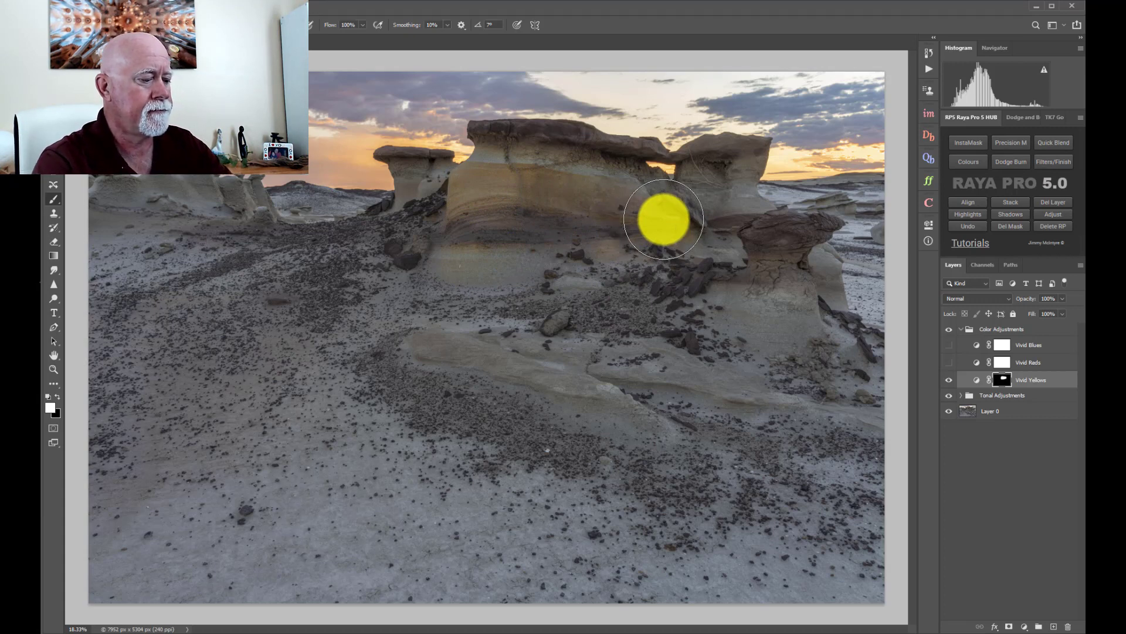
mouse_move(664, 219)
mouse_down()
mouse_move(478, 258)
mouse_move(466, 245)
mouse_move(482, 198)
mouse_move(612, 210)
mouse_move(656, 230)
mouse_move(520, 213)
mouse_move(483, 226)
mouse_move(530, 242)
mouse_move(686, 224)
mouse_move(624, 225)
mouse_move(647, 225)
mouse_move(636, 228)
mouse_move(589, 209)
mouse_move(575, 185)
mouse_move(508, 172)
mouse_move(611, 183)
mouse_move(532, 186)
mouse_move(546, 219)
mouse_move(612, 235)
mouse_move(657, 235)
mouse_move(699, 214)
mouse_move(728, 175)
mouse_move(708, 227)
mouse_move(778, 244)
mouse_move(766, 257)
mouse_move(712, 256)
mouse_move(793, 247)
mouse_move(795, 260)
mouse_move(502, 259)
mouse_move(938, 383)
mouse_up()
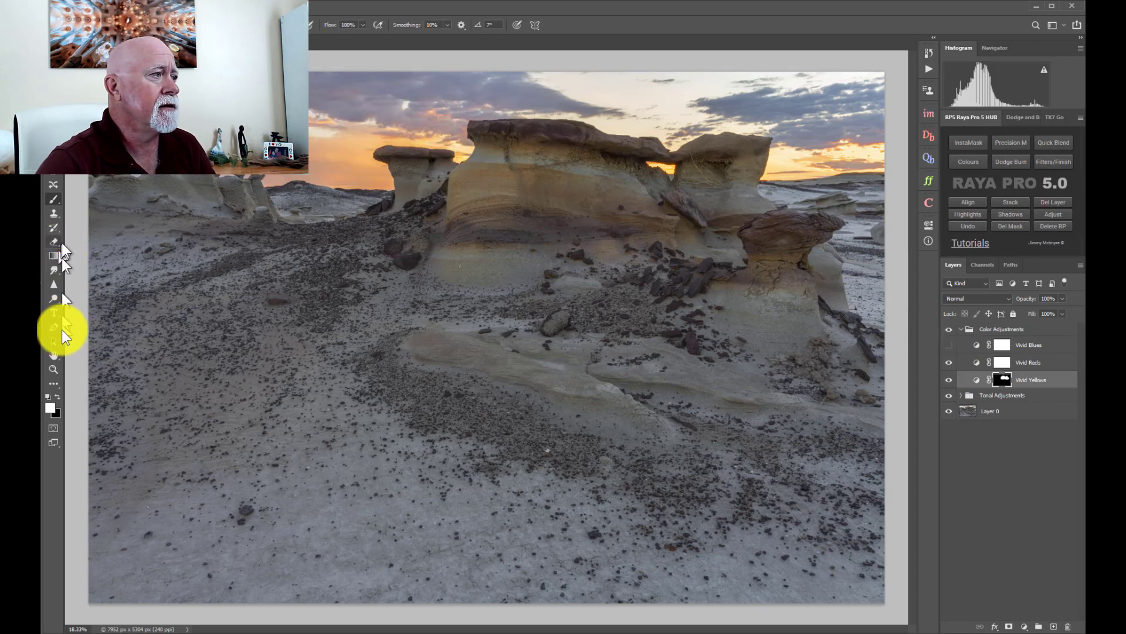
Turn on the Vivid Reds layer, lower its opacity to 65%, and compare its effect.
click(53, 355)
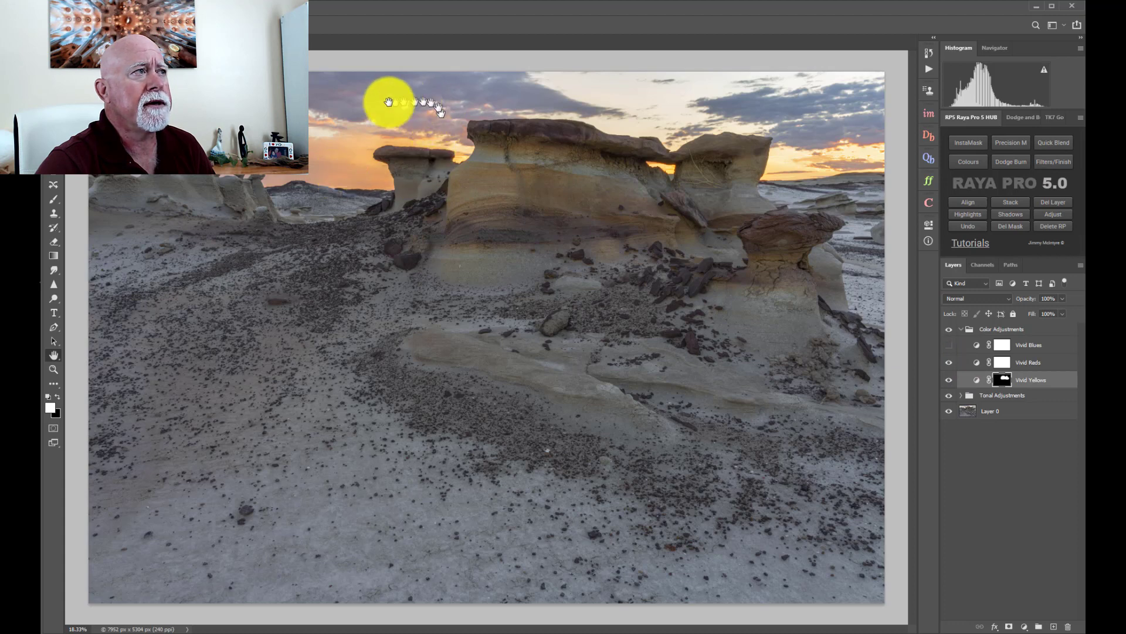
click(1027, 367)
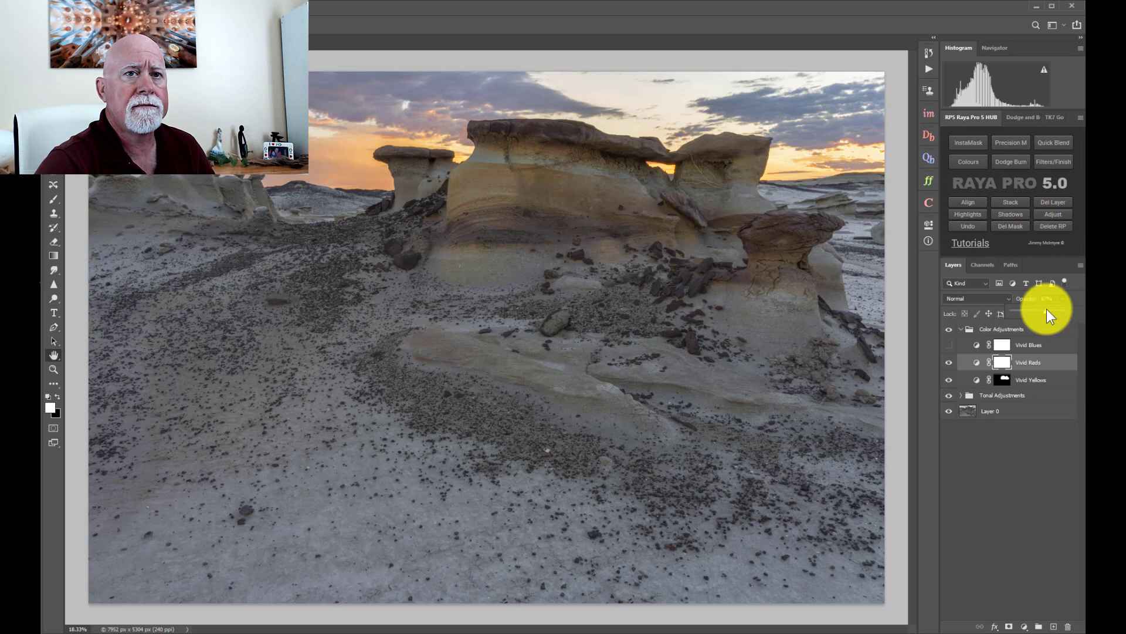
click(951, 366)
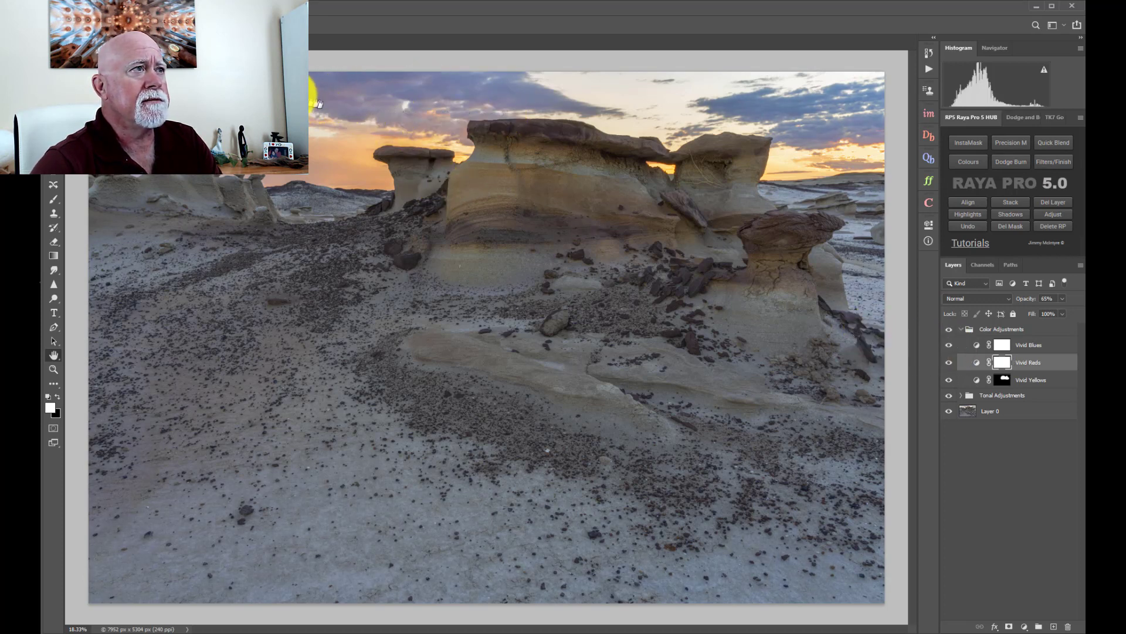
Add a Vivid Magentas saturation layer above Vivid Blues with the Raya Pro Colour Centre.
click(1027, 348)
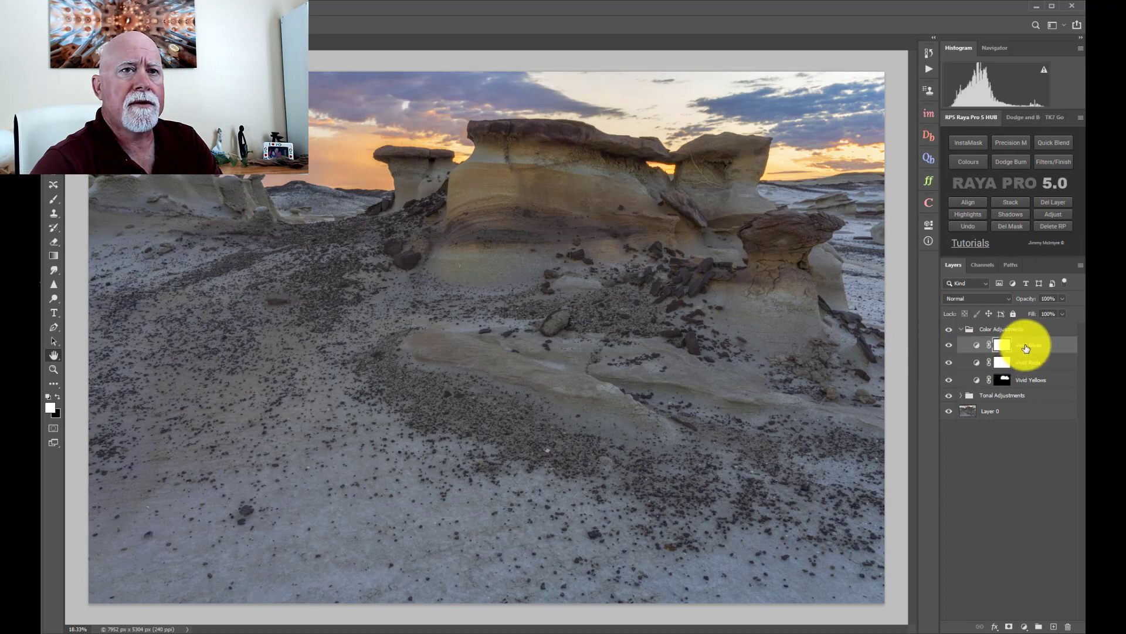
click(973, 164)
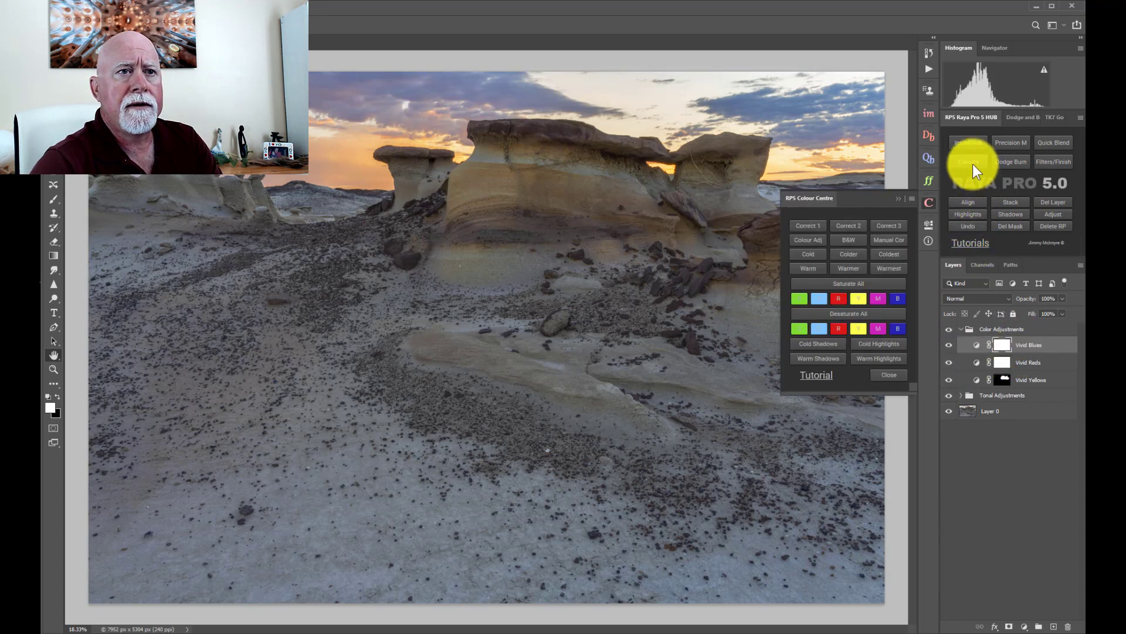
click(877, 301)
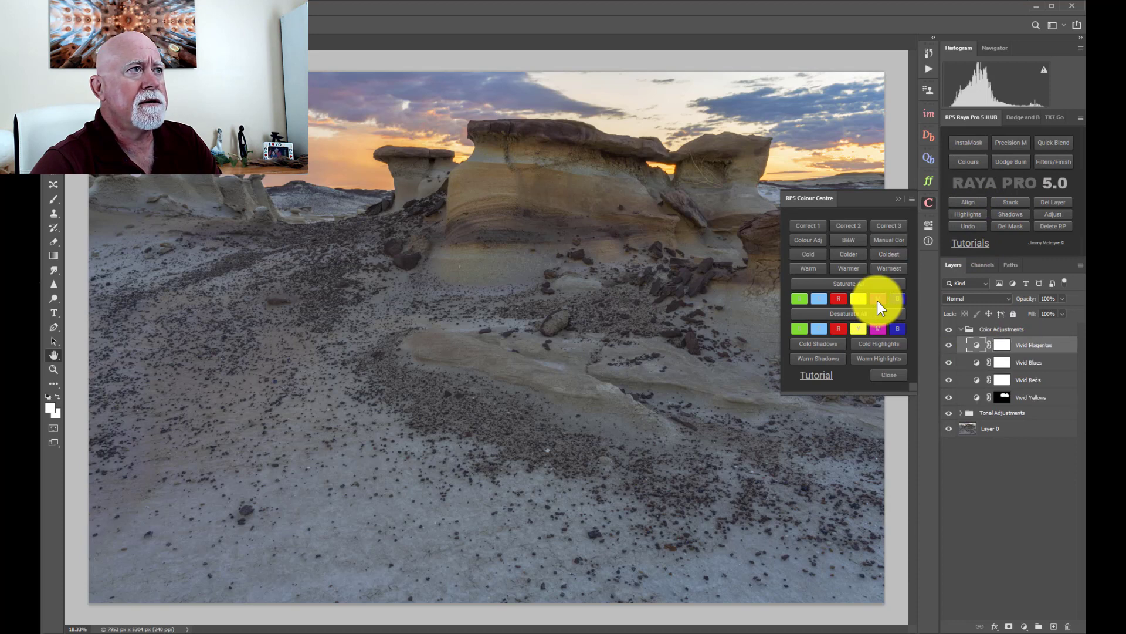
click(899, 200)
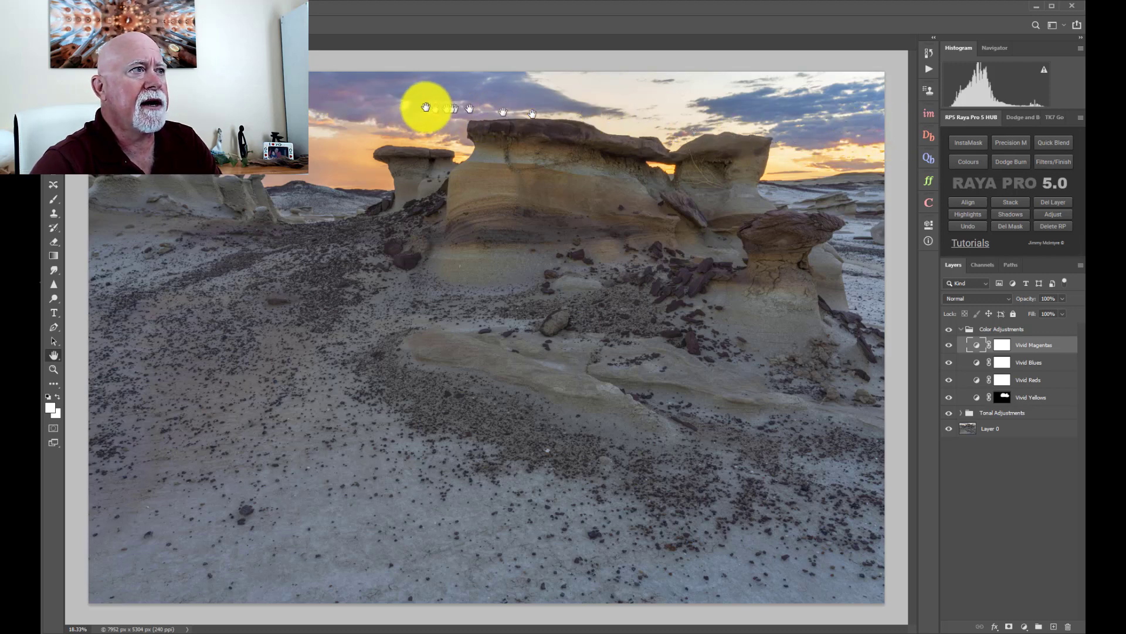
Hide the Vivid Magentas layer and compare the photo with Vivid Blues off and on.
click(950, 349)
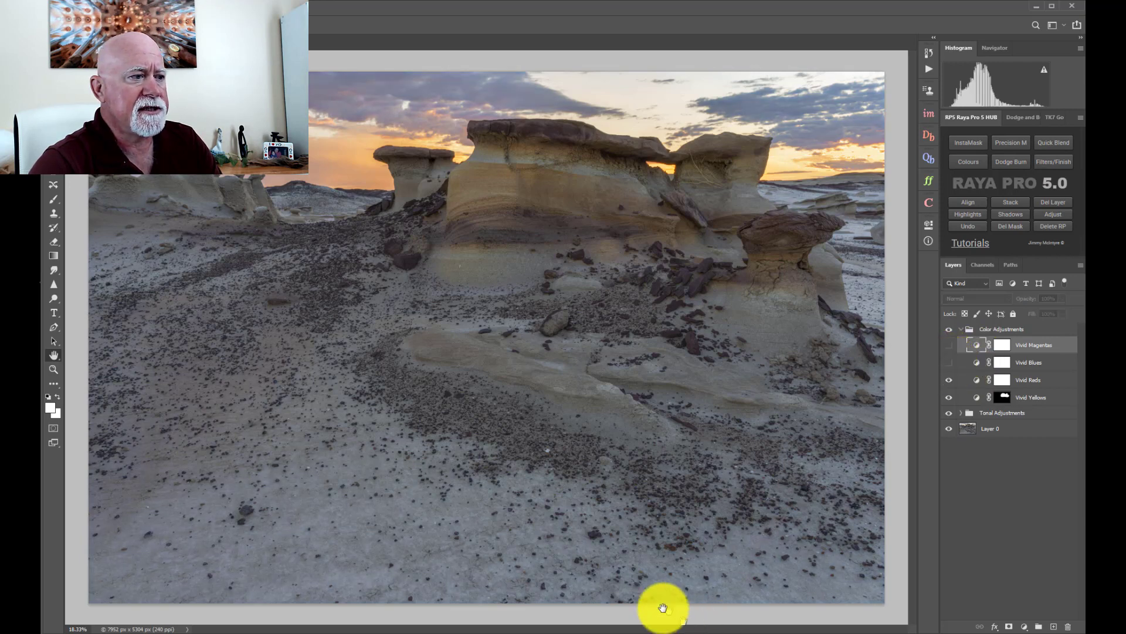
click(950, 365)
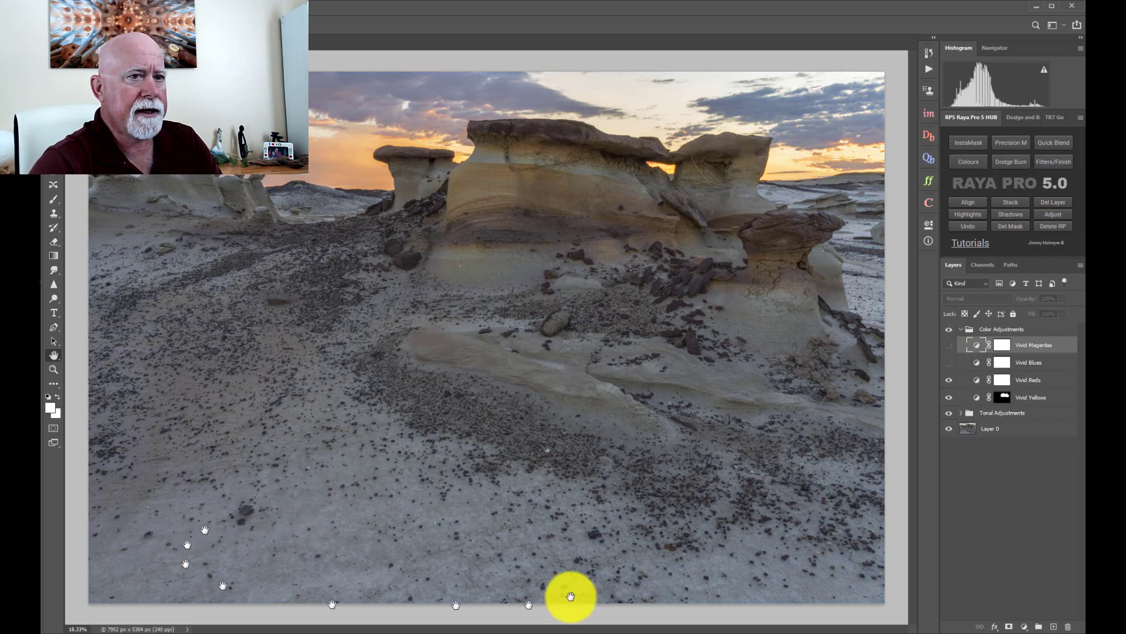
click(948, 365)
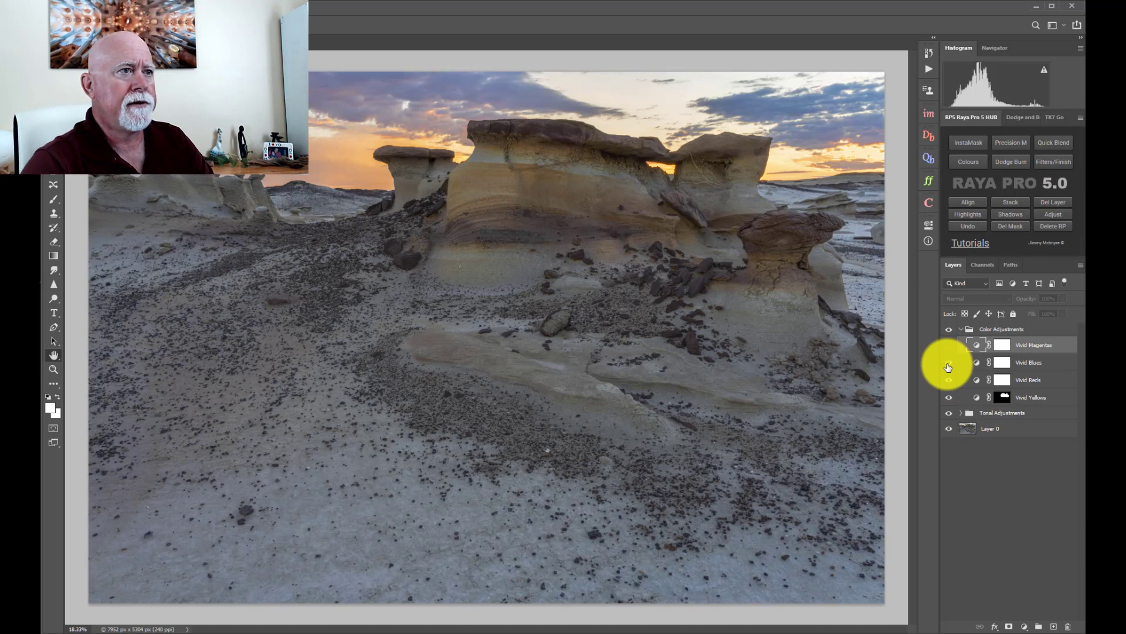
Invert the Vivid Blues mask to black and paint it white over the sky.
click(1000, 368)
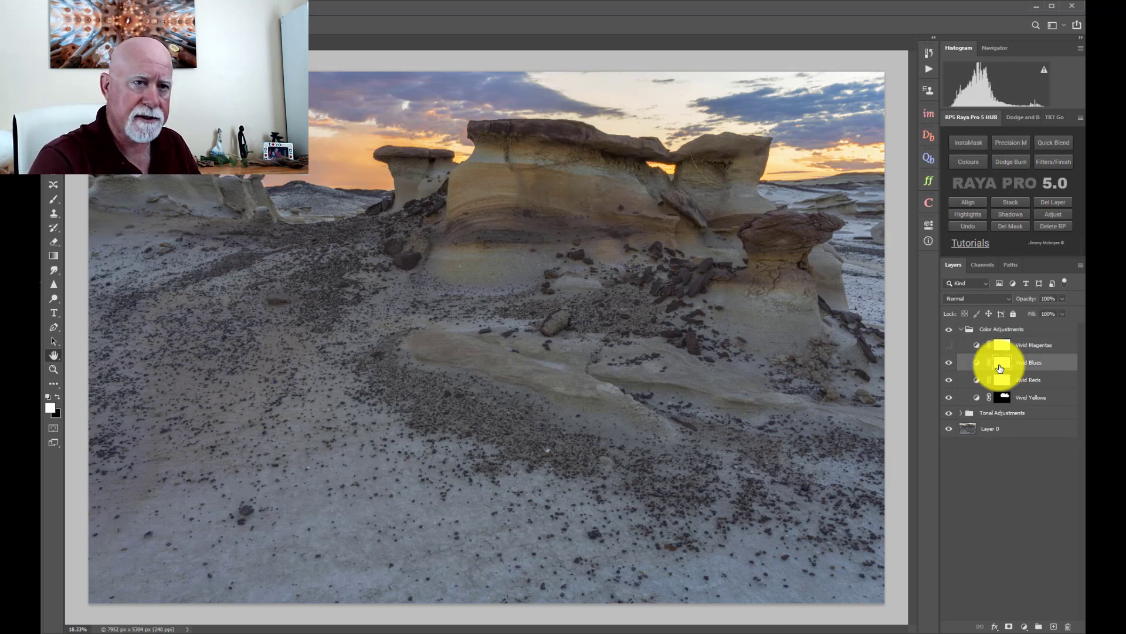
key(ctrl+i)
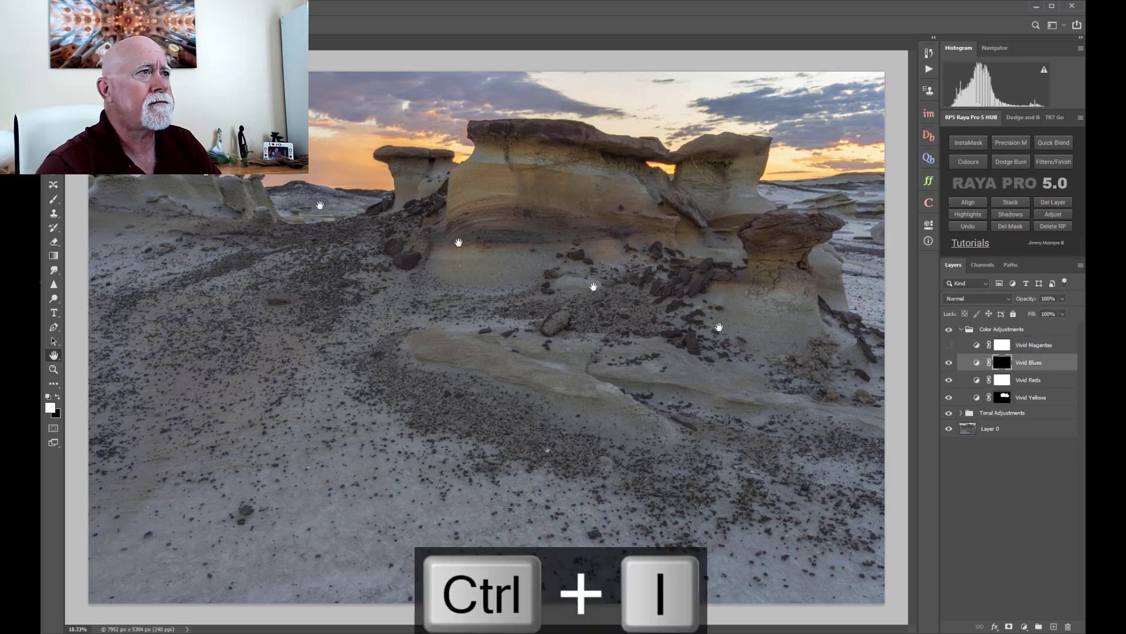
click(54, 199)
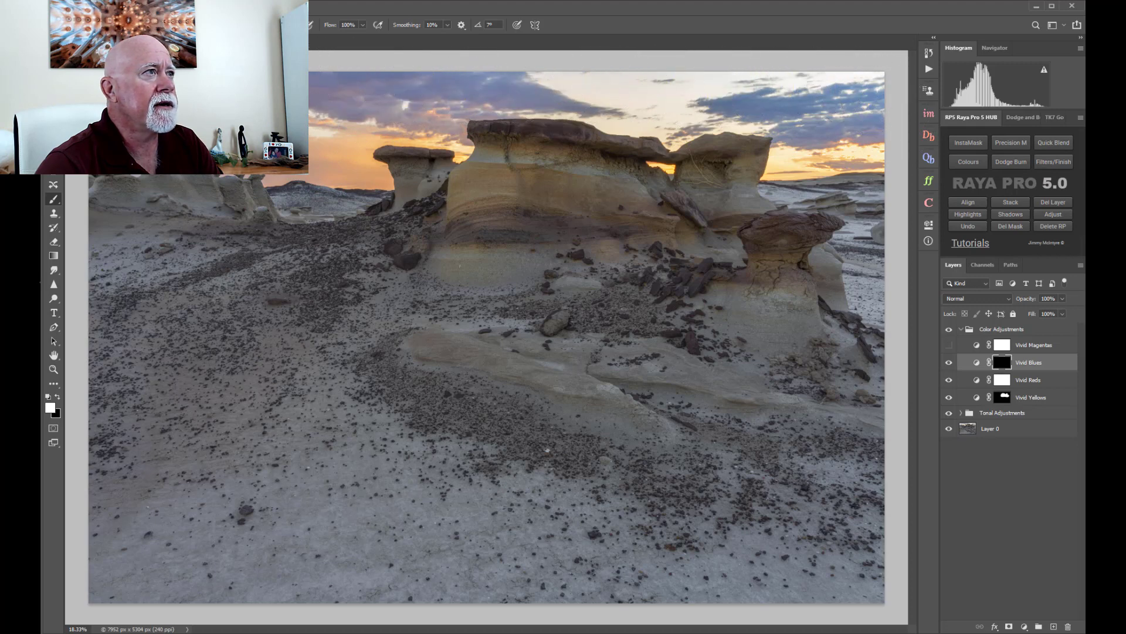
Lower the Vivid Blues layer's opacity to 55% and compare its effect off and on.
click(1050, 362)
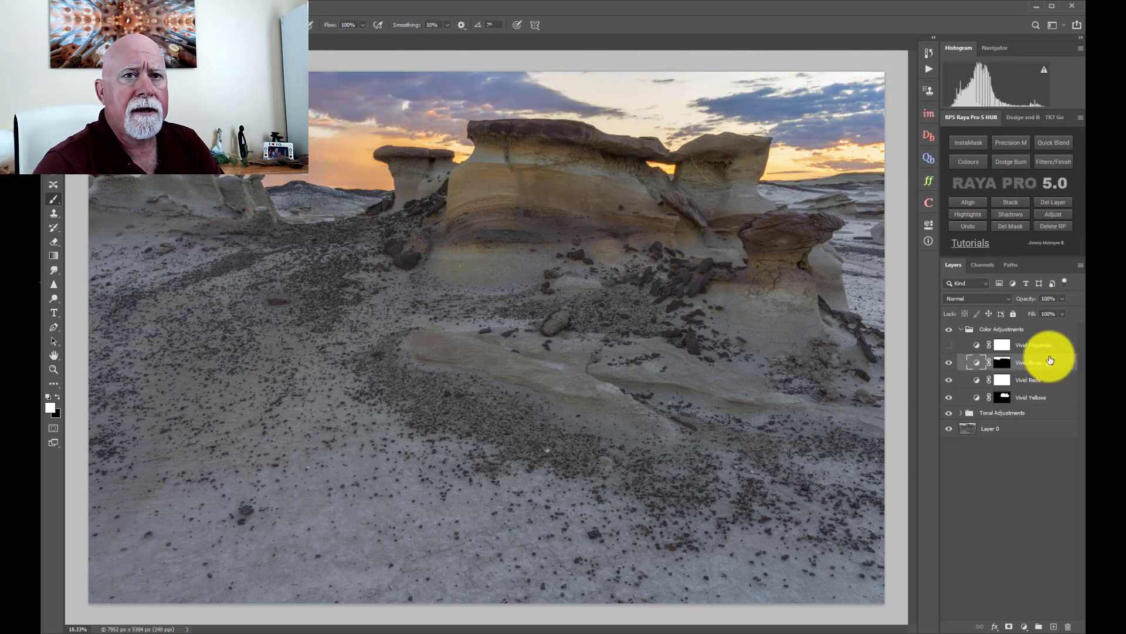
click(1063, 298)
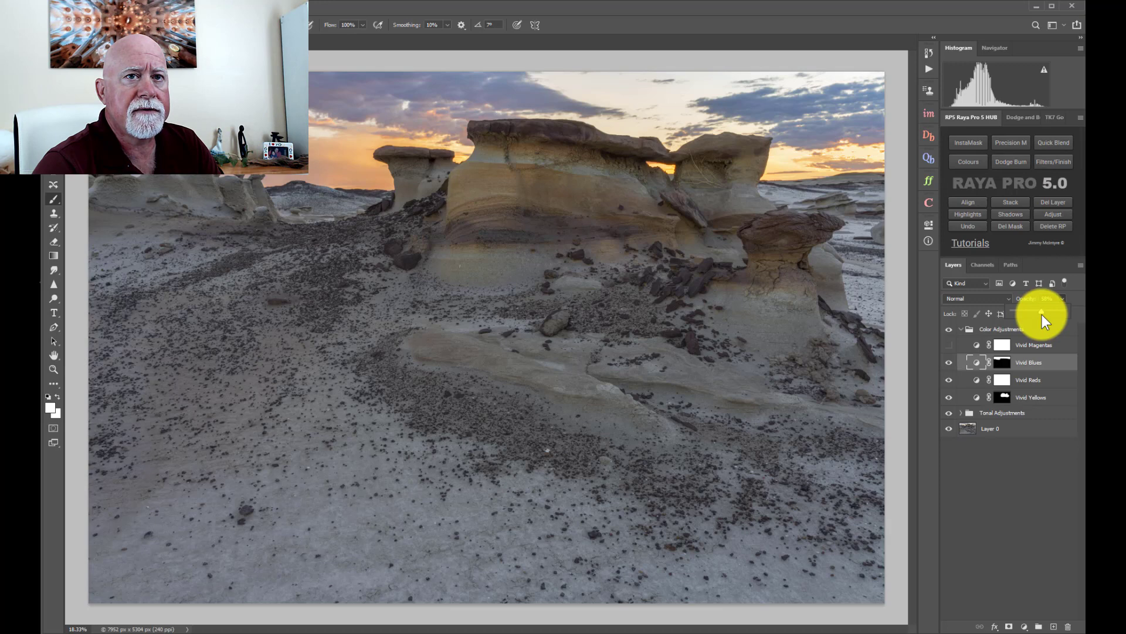
click(950, 362)
click(950, 363)
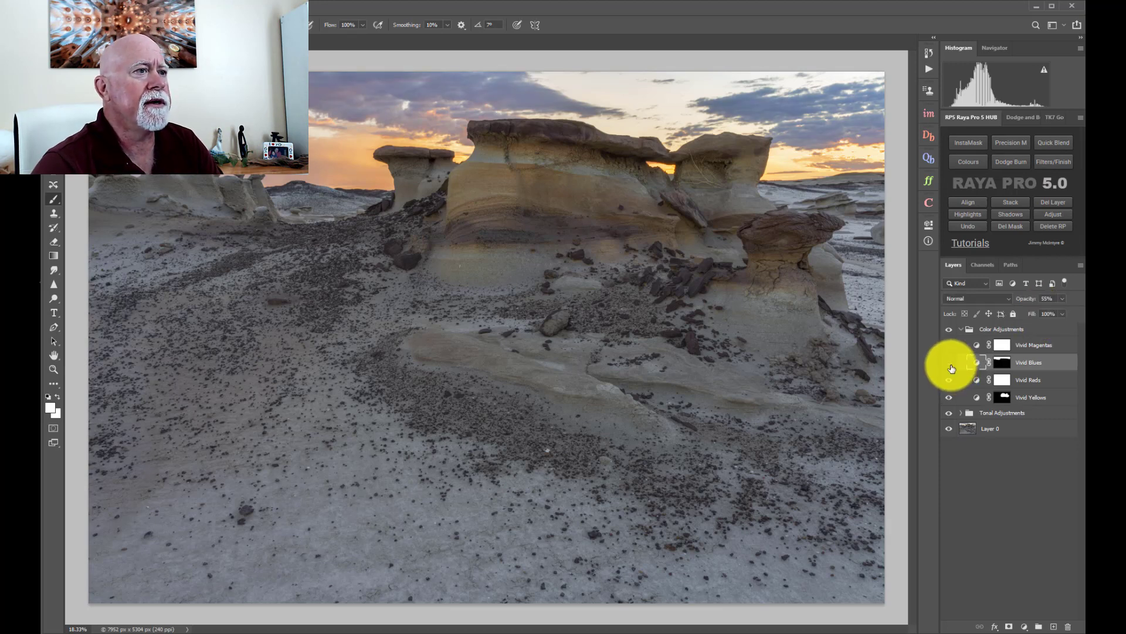
Compare the photo with the Vivid Blues layer off and on, and examine the sky and rock edges up close.
click(952, 368)
click(951, 368)
click(952, 368)
click(952, 368)
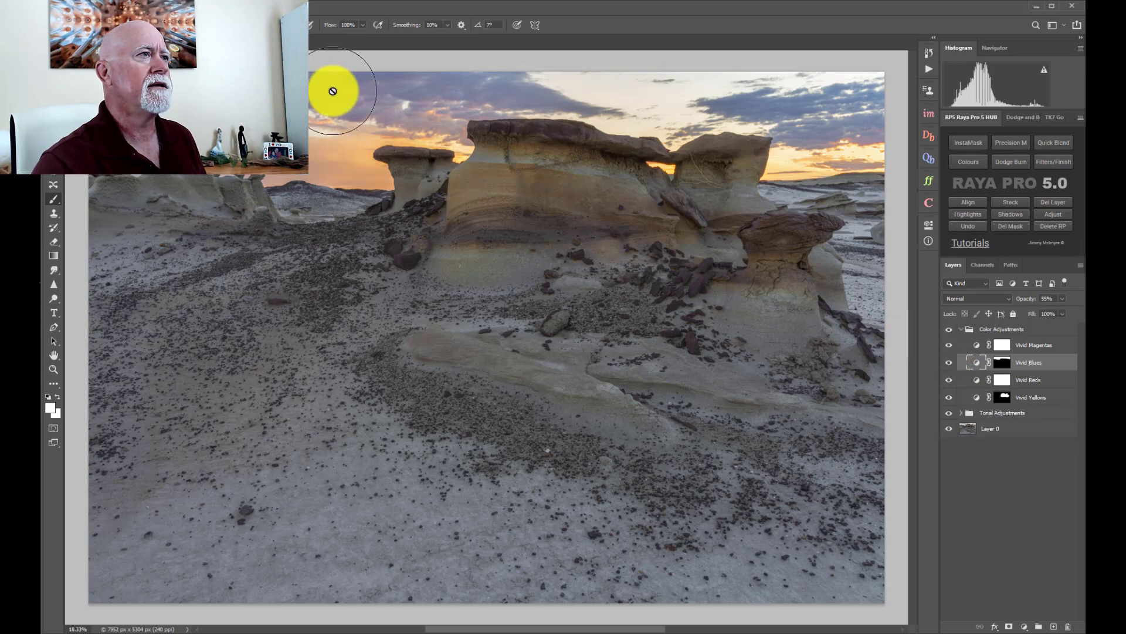
scroll(333, 91, up, 13)
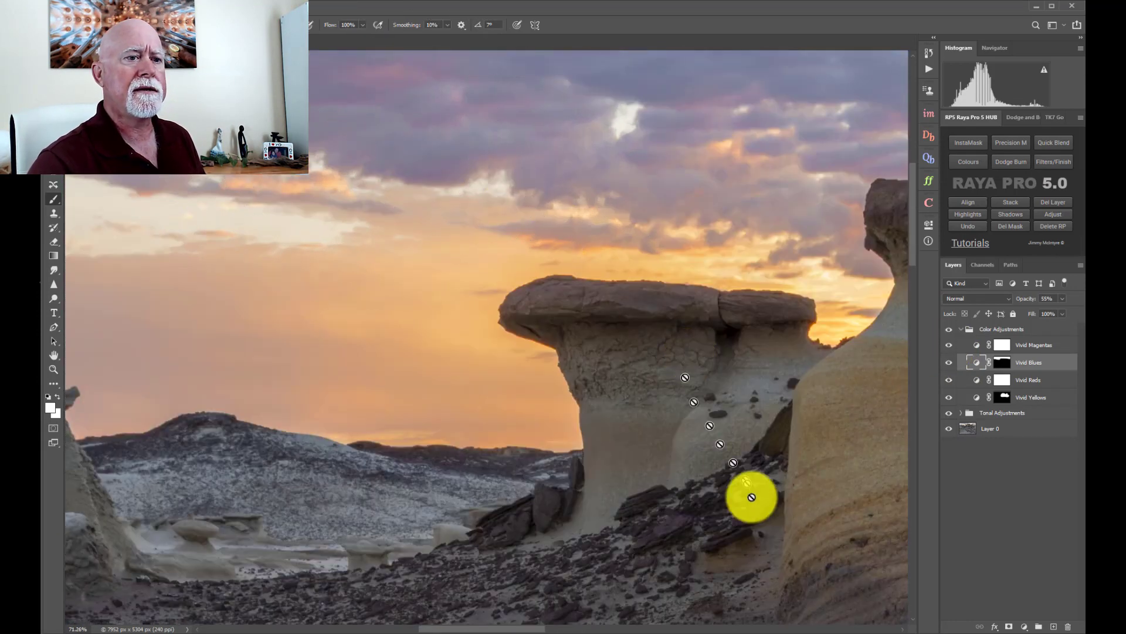
scroll(812, 337, down, 2)
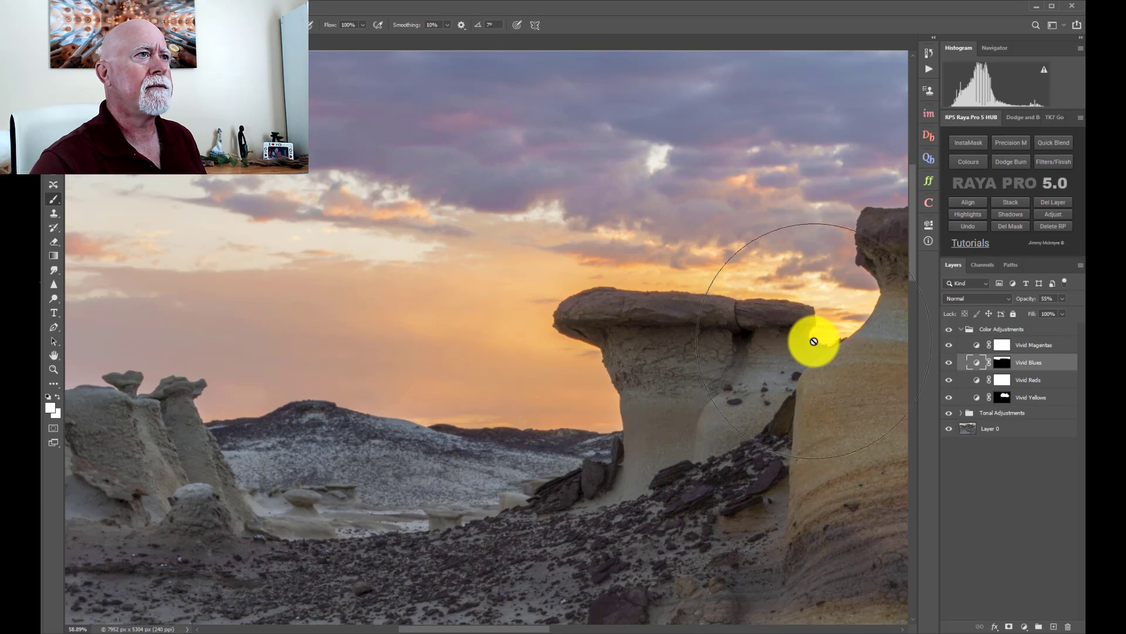
scroll(814, 341, down, 5)
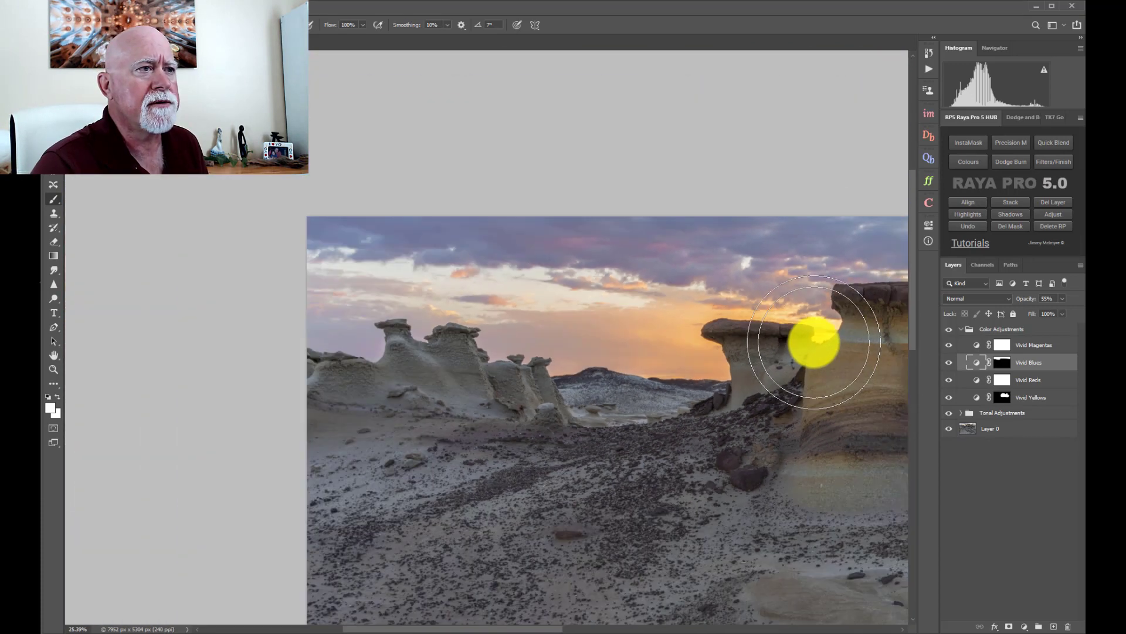
scroll(814, 342, down, 2)
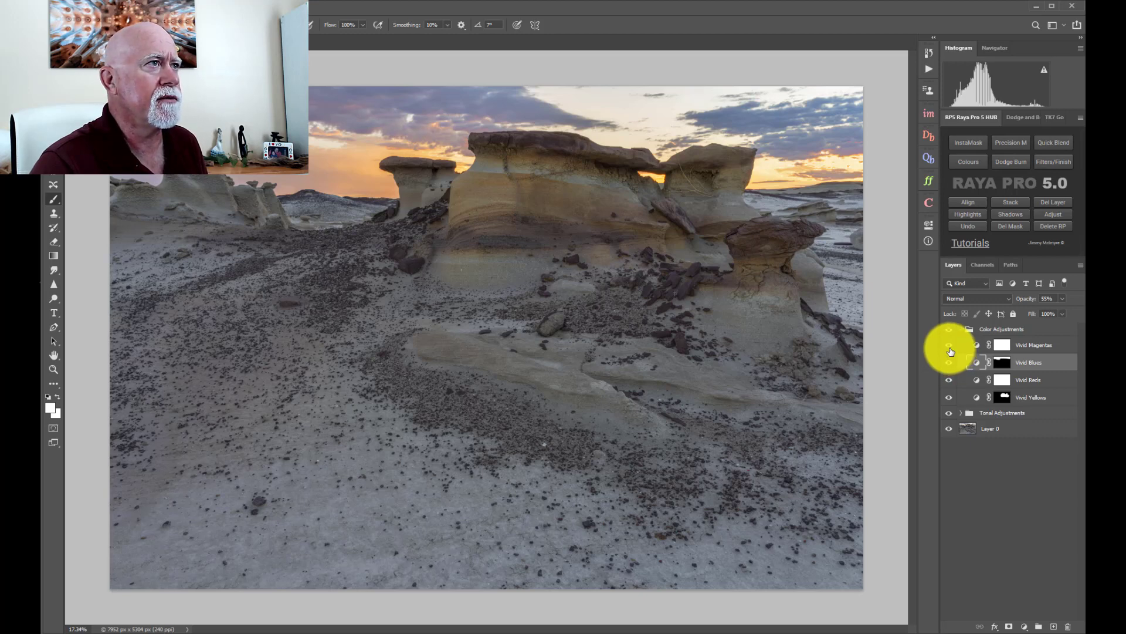
Lower the opacity of the Vivid Magentas layer and deselect all layers.
click(1002, 345)
click(1062, 300)
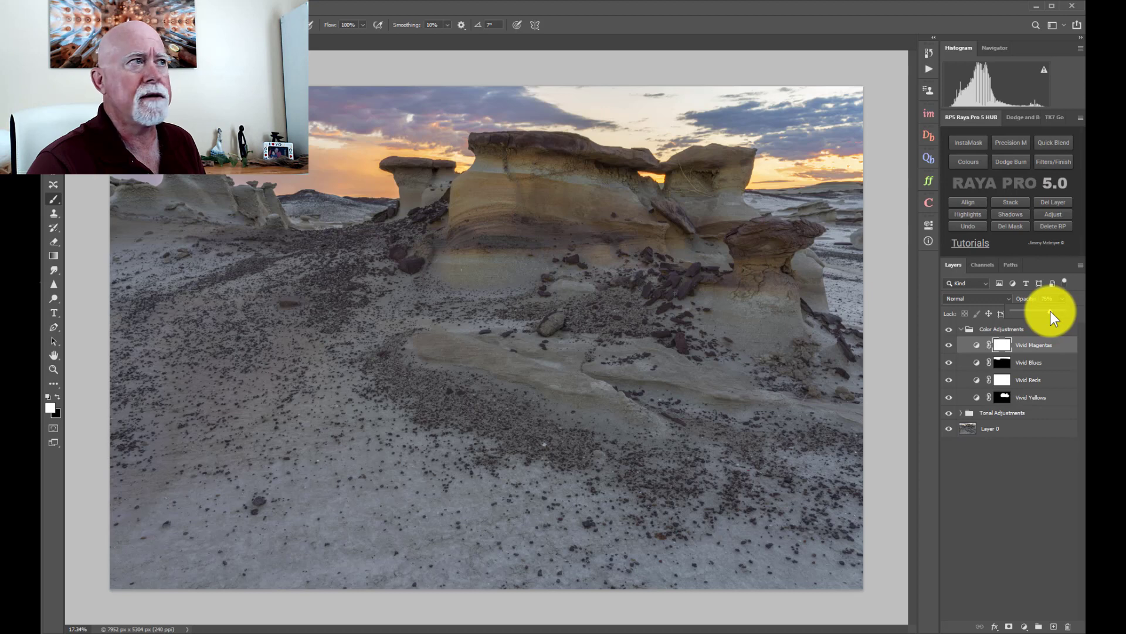
click(1033, 473)
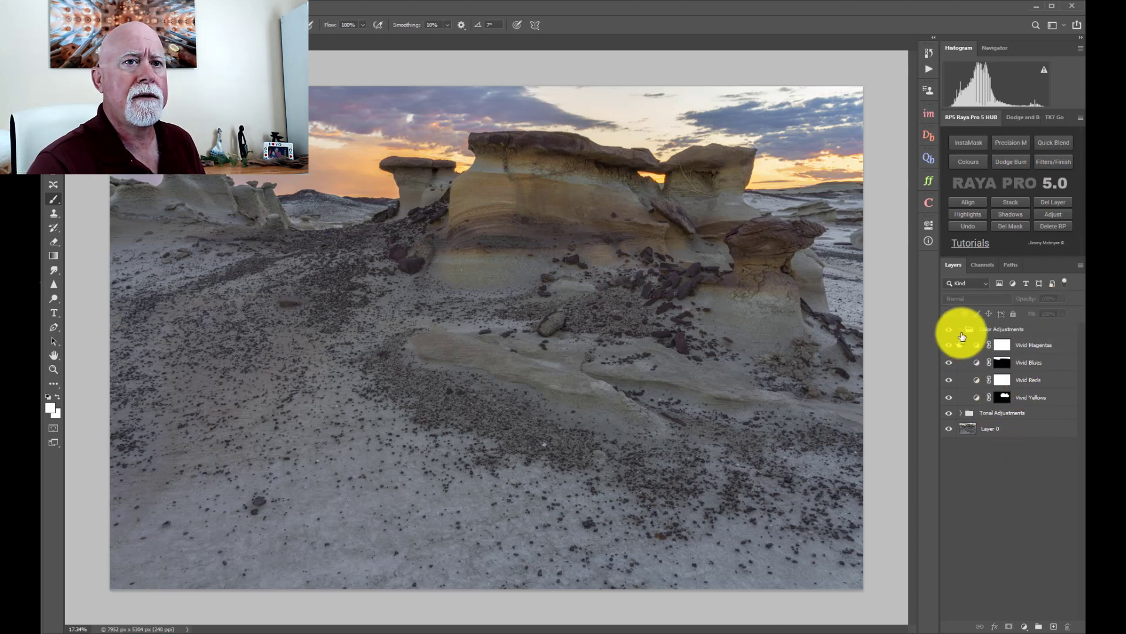
Collapse the Color Adjustments group and compare the photo with the whole group off and on.
click(960, 329)
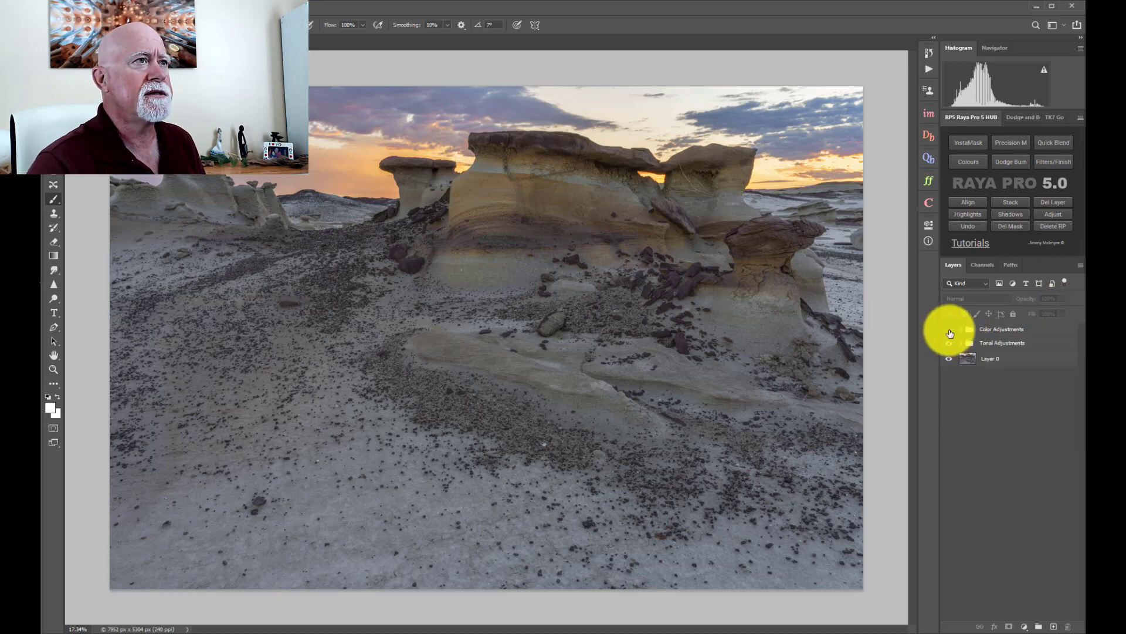
click(950, 330)
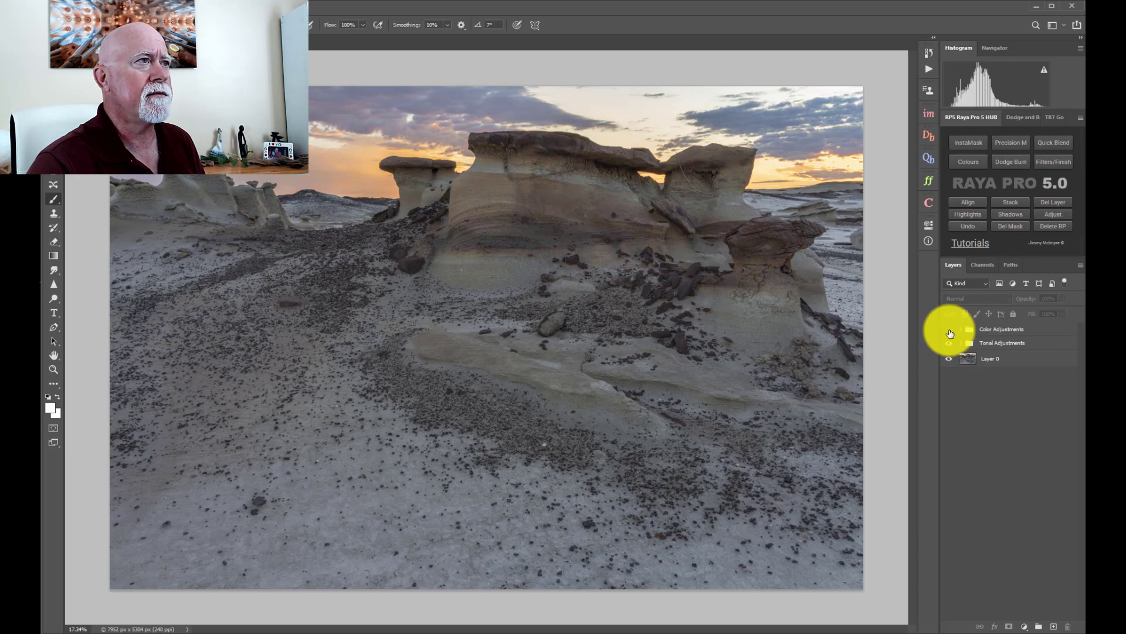
click(950, 330)
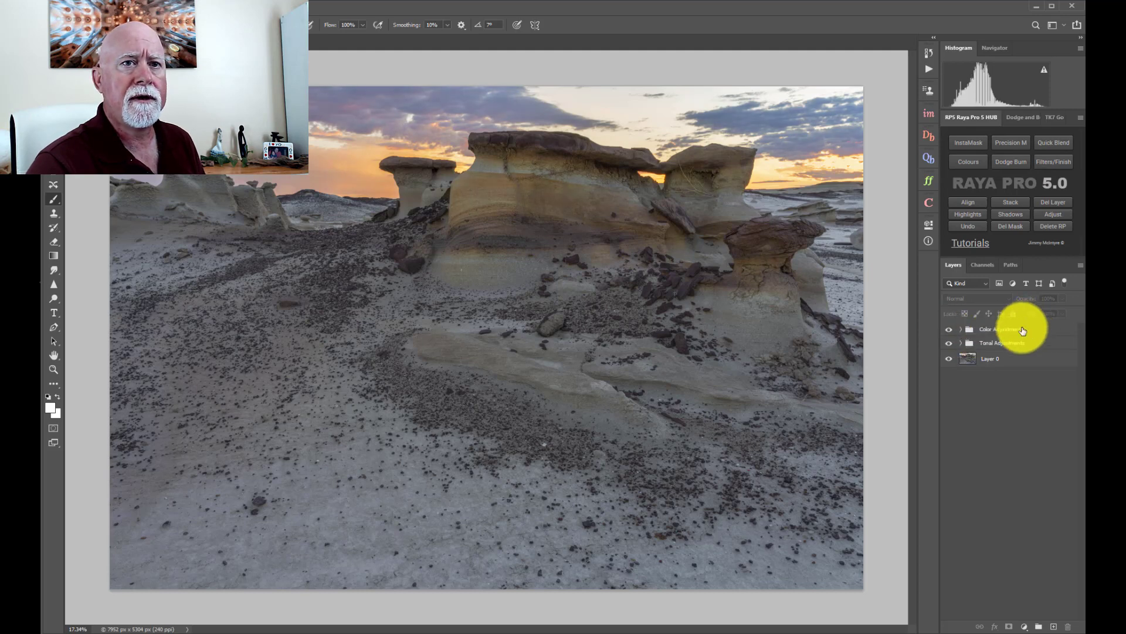
Lower the Color Adjustments group's opacity to 80% and compare its effect off and on.
click(1027, 328)
click(1062, 299)
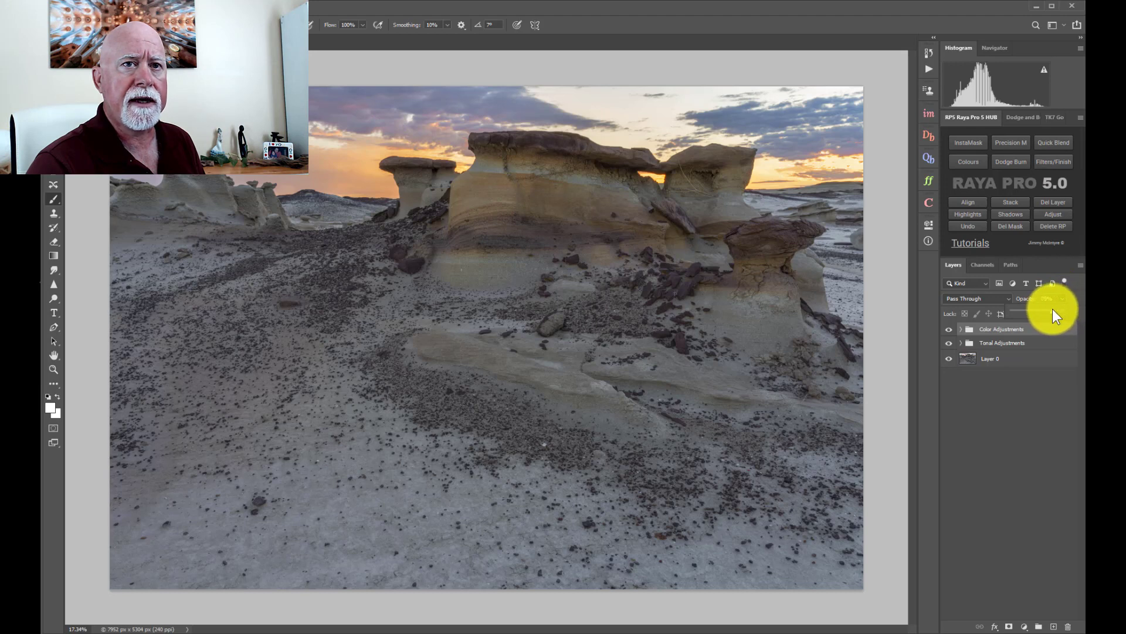
click(1031, 402)
click(949, 331)
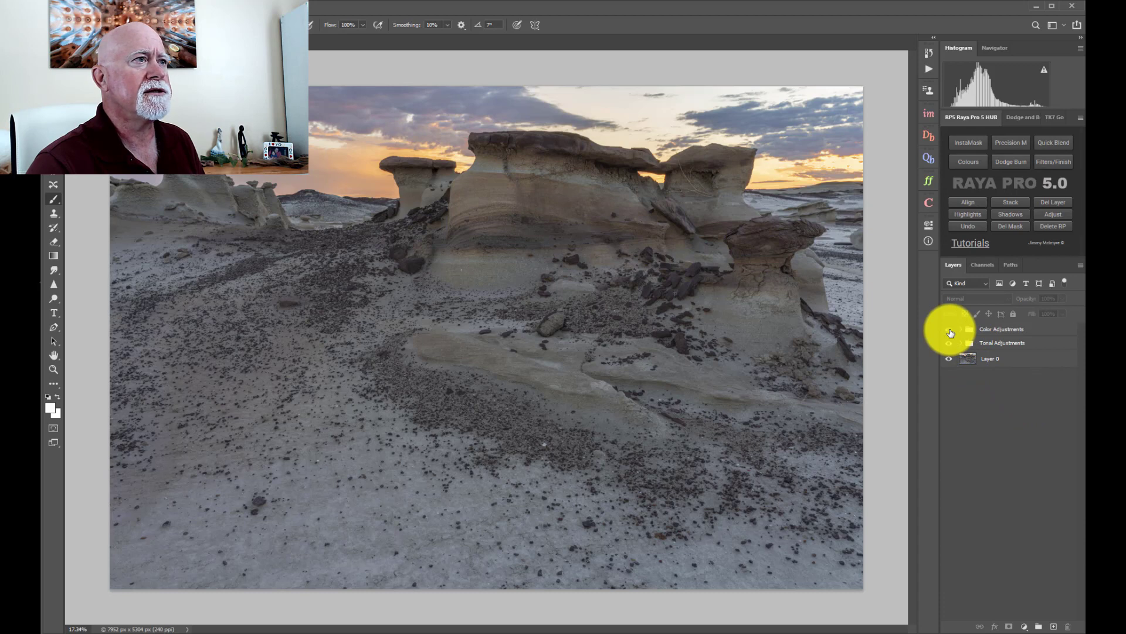
click(950, 331)
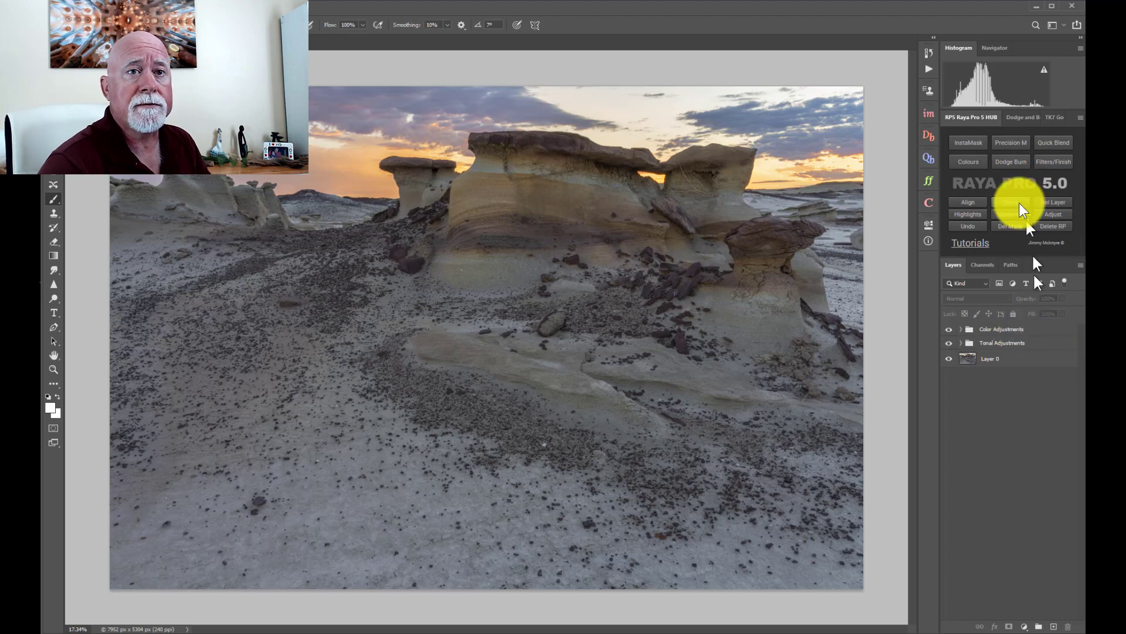
click(1054, 161)
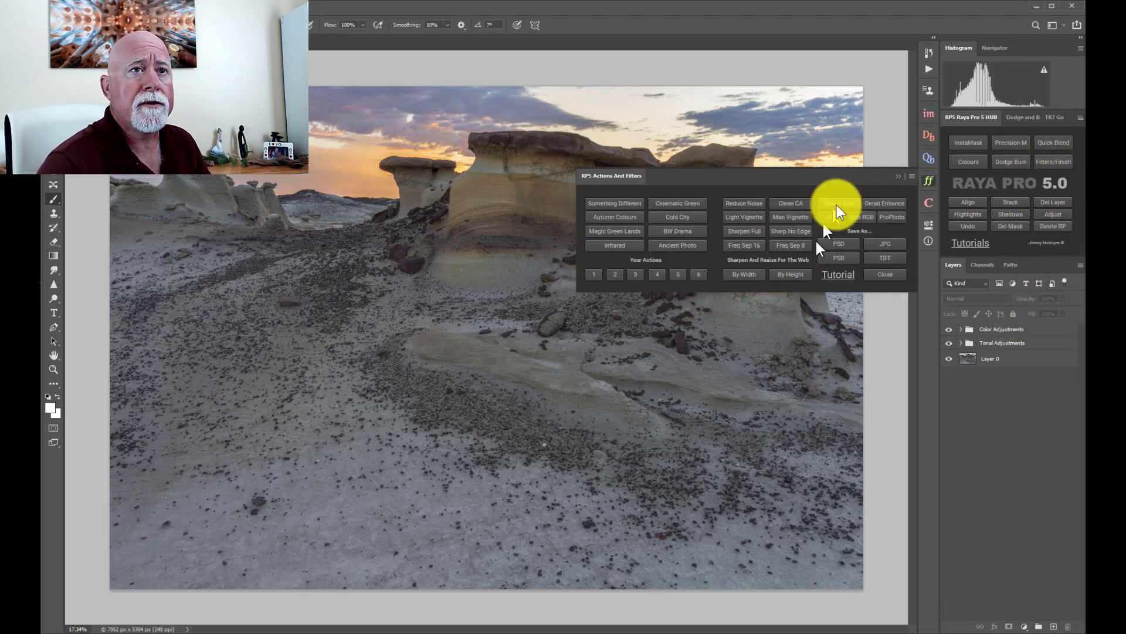
click(879, 206)
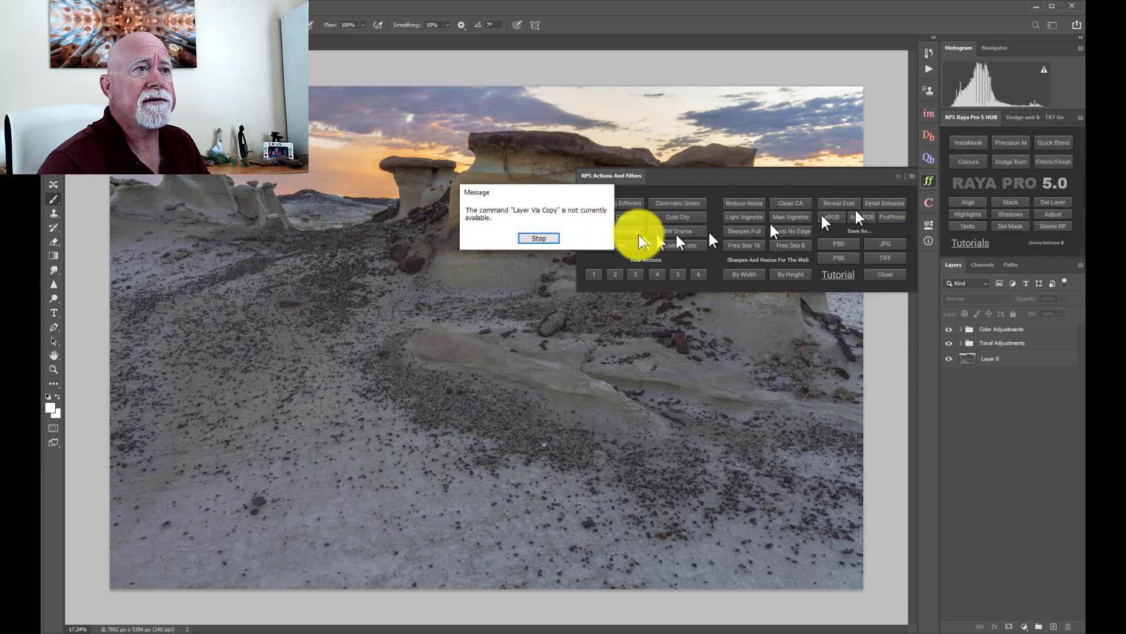
click(547, 238)
click(897, 178)
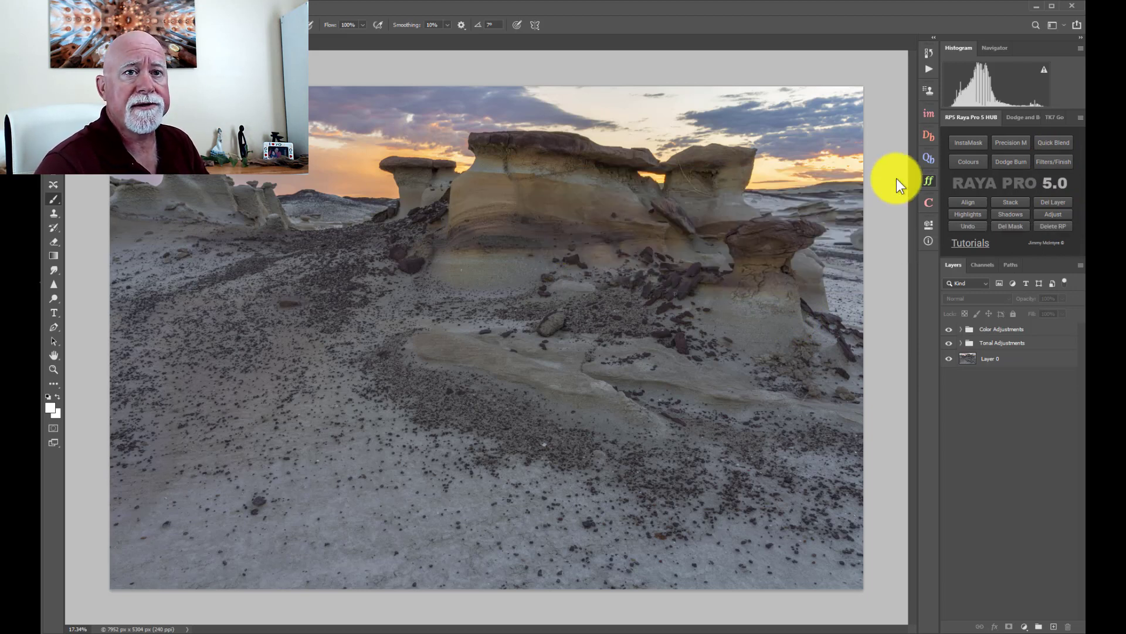
Stamp all layers and groups into a merged layer at the top of the stack and name it Prep for Artistic Adjustments.
click(995, 359)
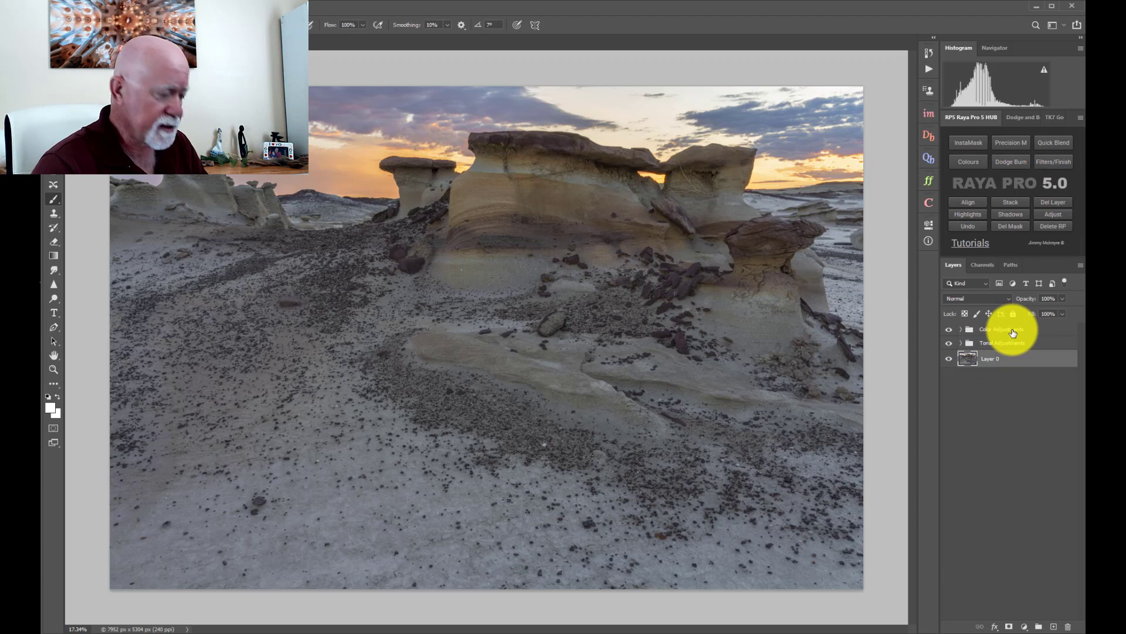
shift+click(1013, 331)
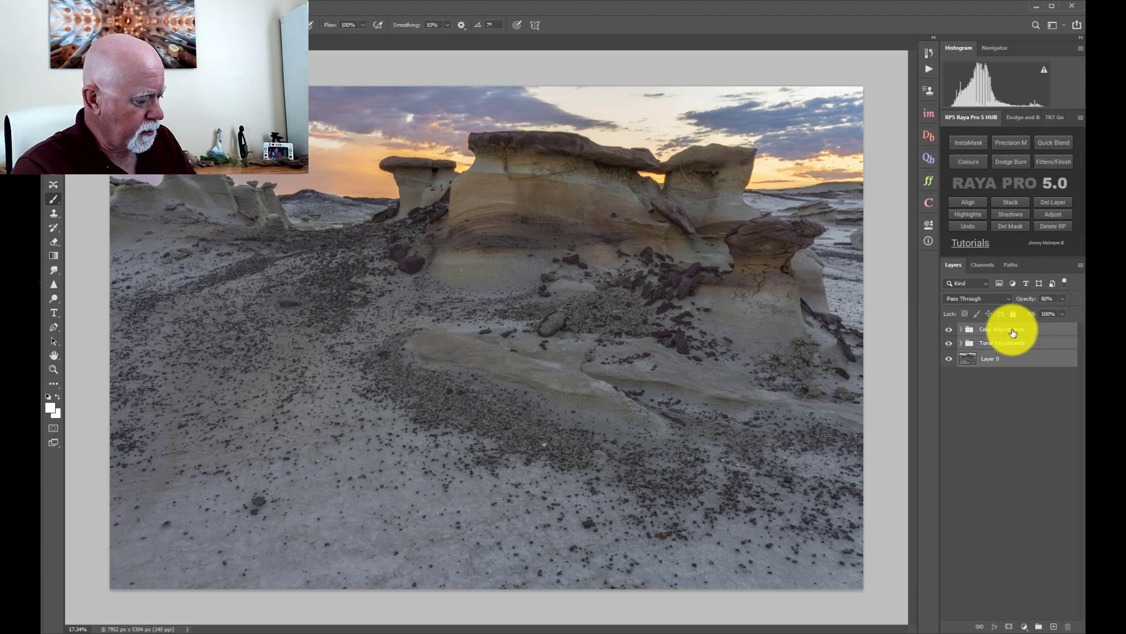
key(ctrl+shift+alt+e)
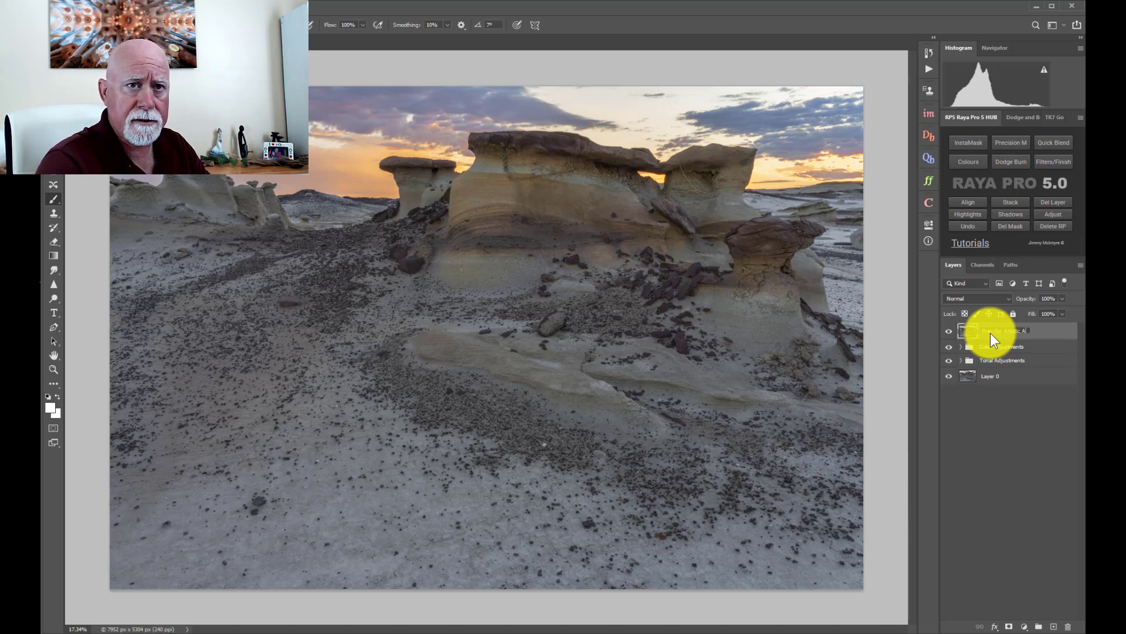
text(Adjustments)
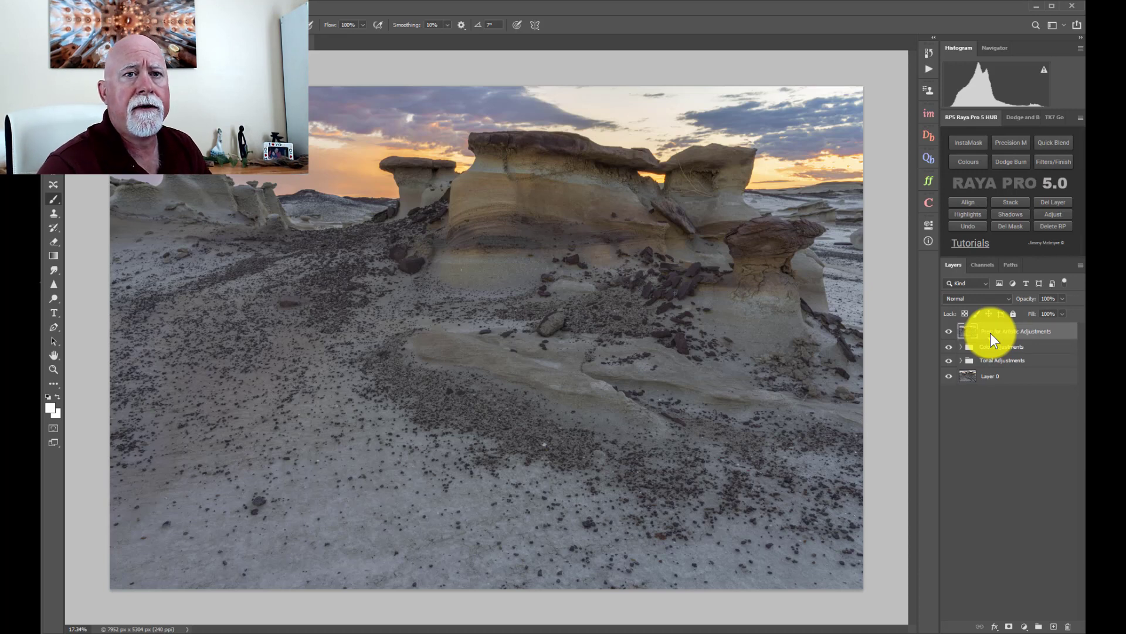
key(Return)
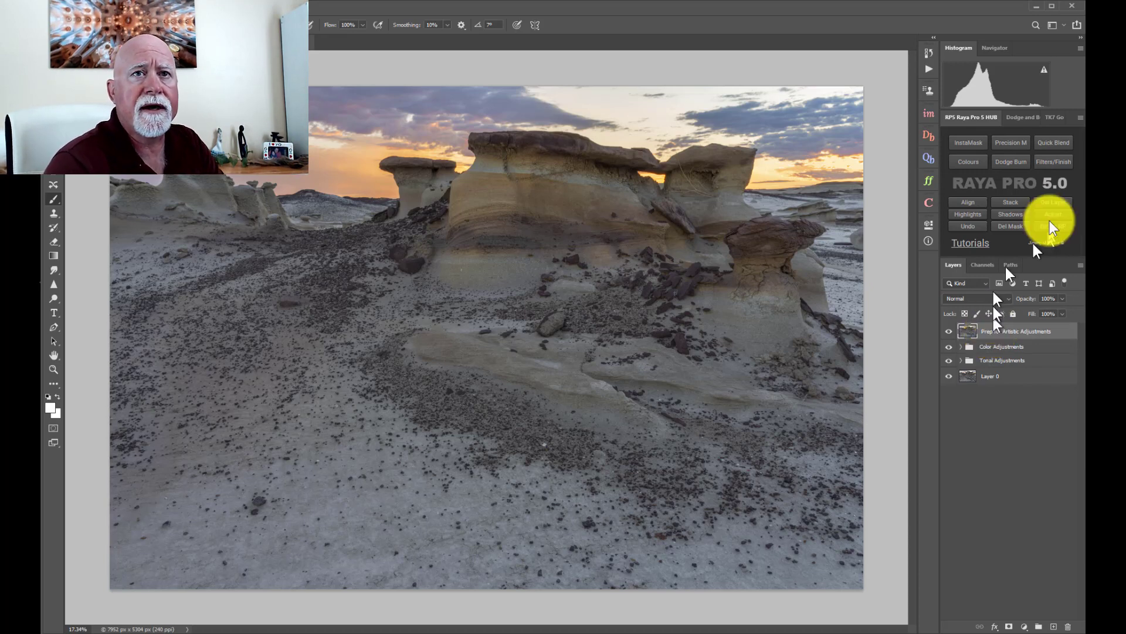
Run the Raya Pro Detail Enhance filter on the Prep for Artistic Adjustments layer, accepting the suggested Surface Blur settings.
click(1056, 162)
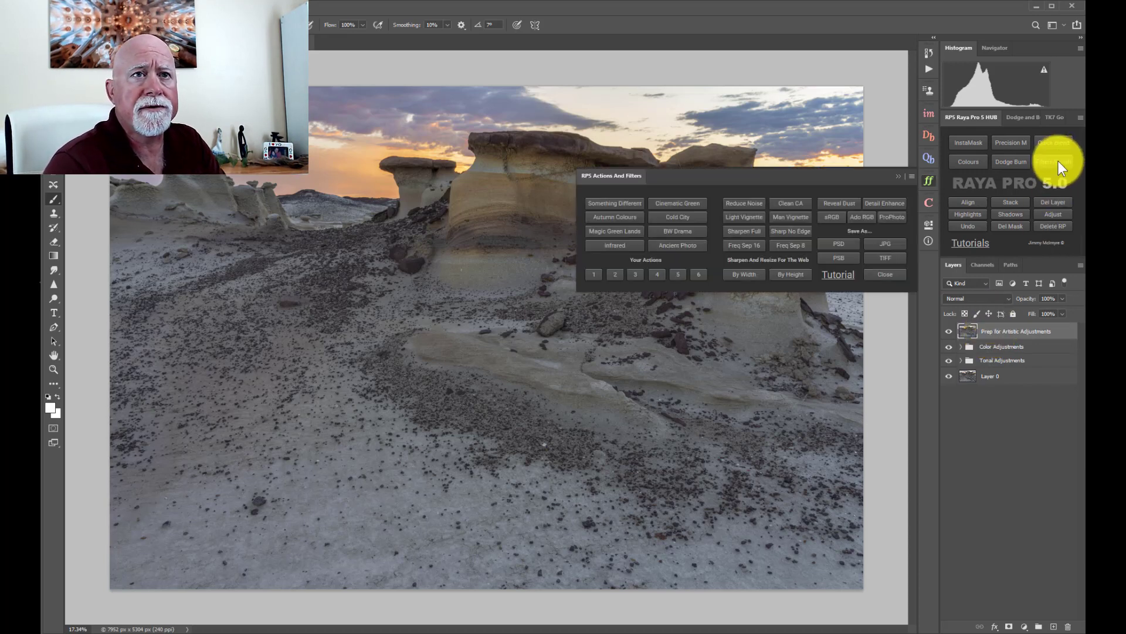
click(875, 203)
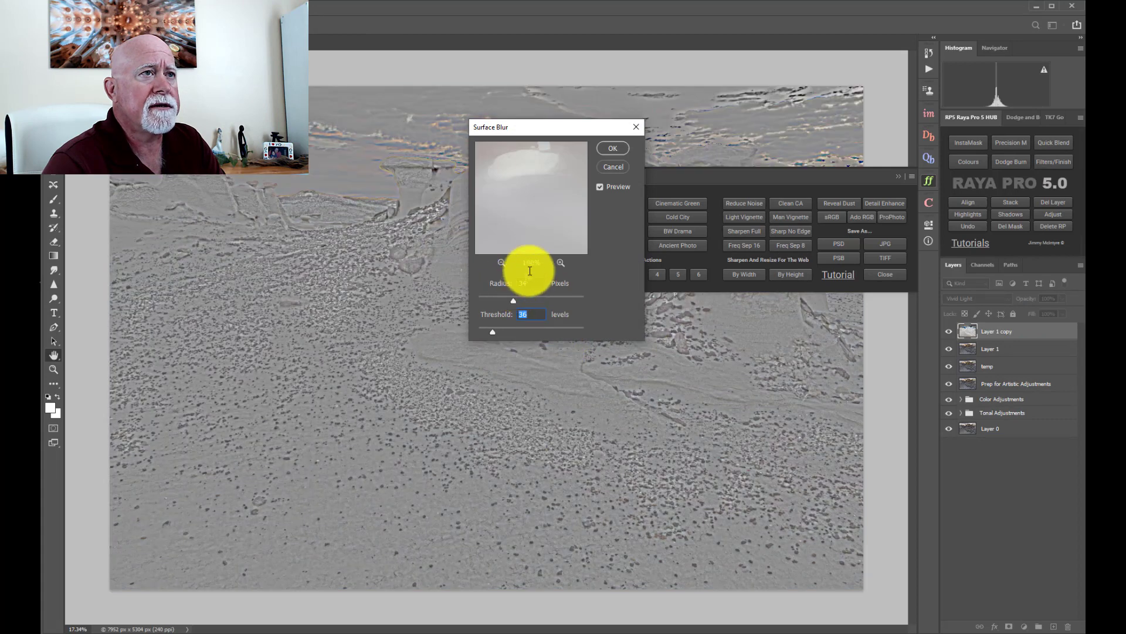
click(611, 151)
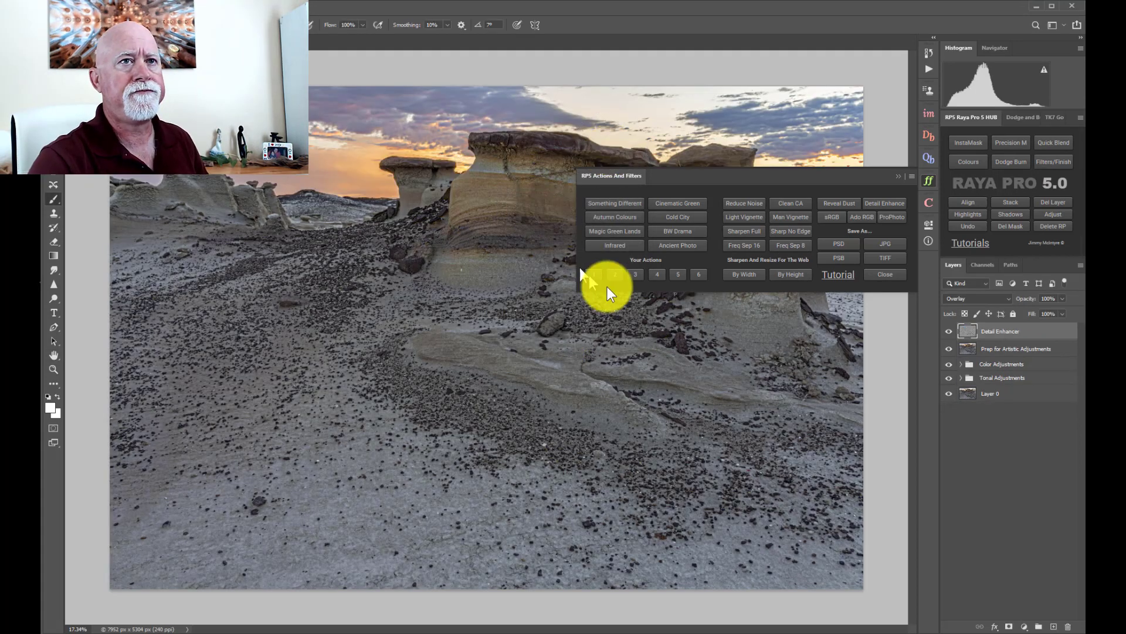
click(896, 177)
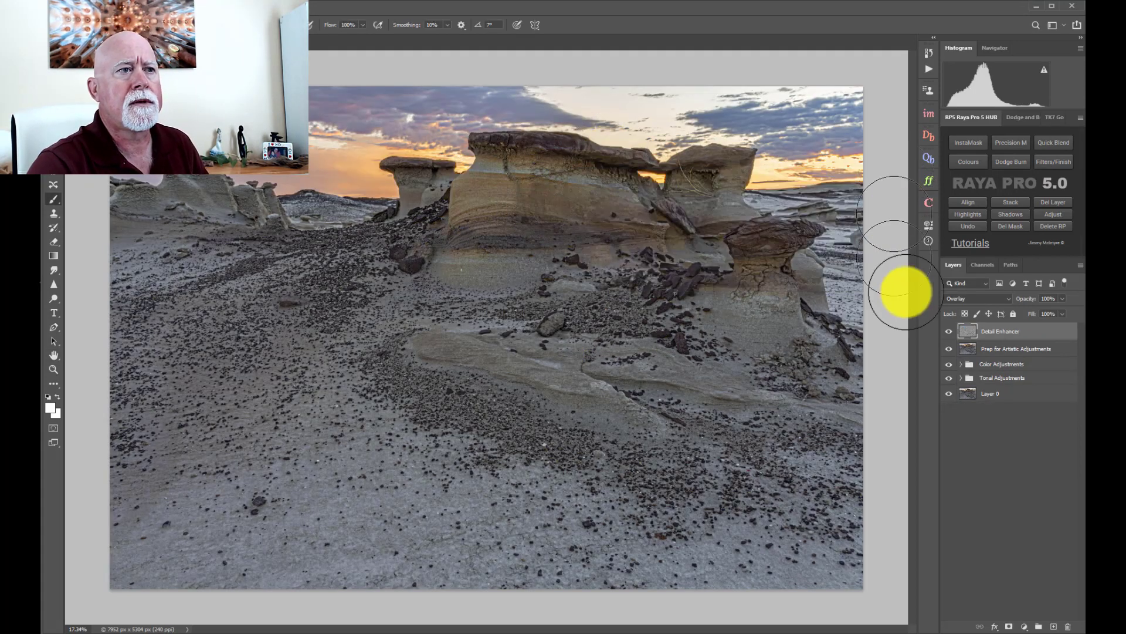
Examine the foreground pebbles and the large rock formation up close with the Detail Enhancer layer off and on.
click(54, 355)
scroll(499, 418, up, 2)
scroll(502, 421, up, 5)
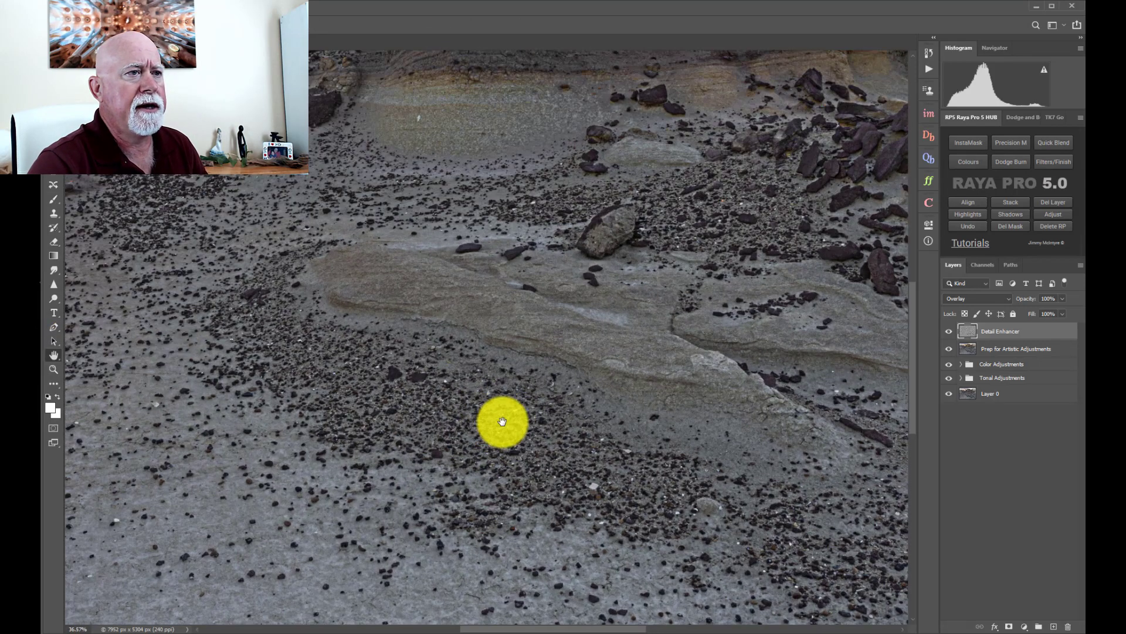
scroll(502, 421, down, 1)
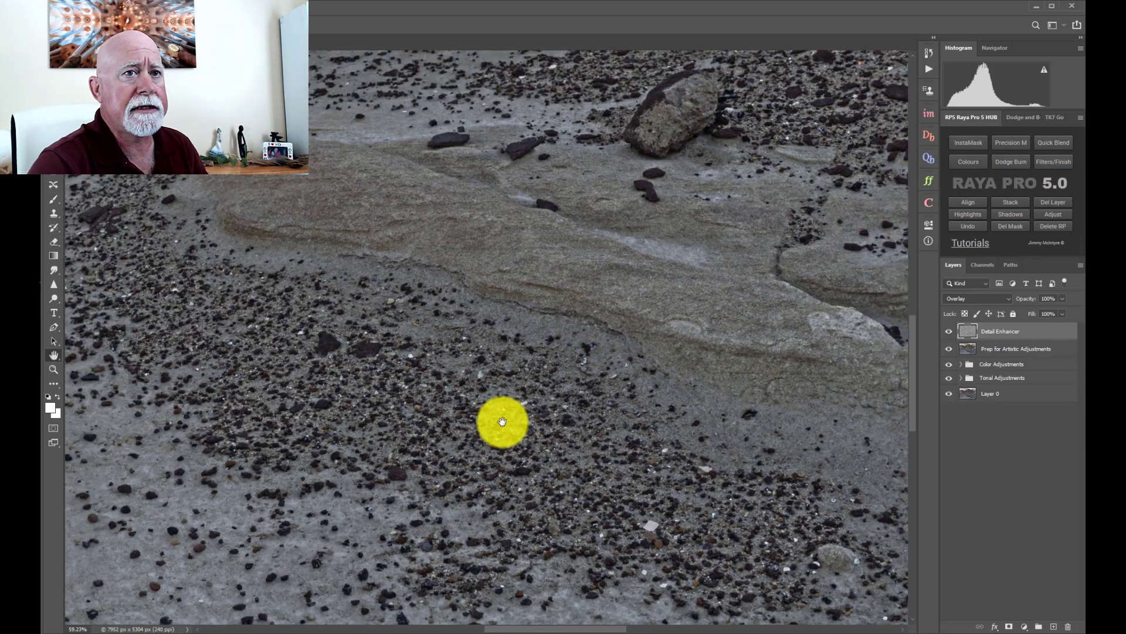
click(949, 332)
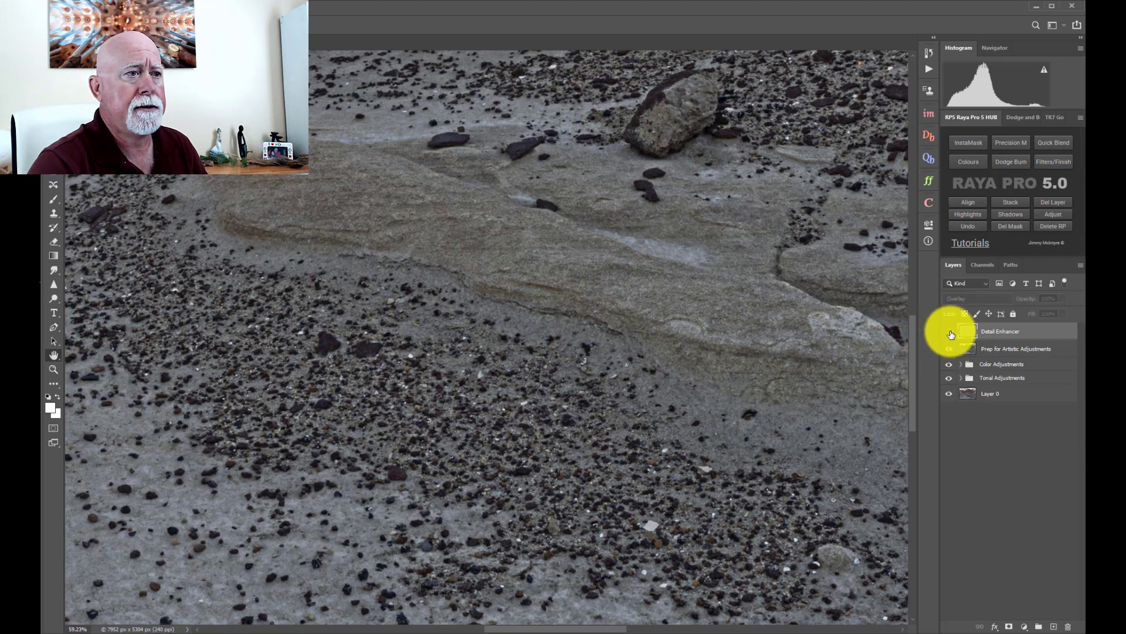
click(950, 332)
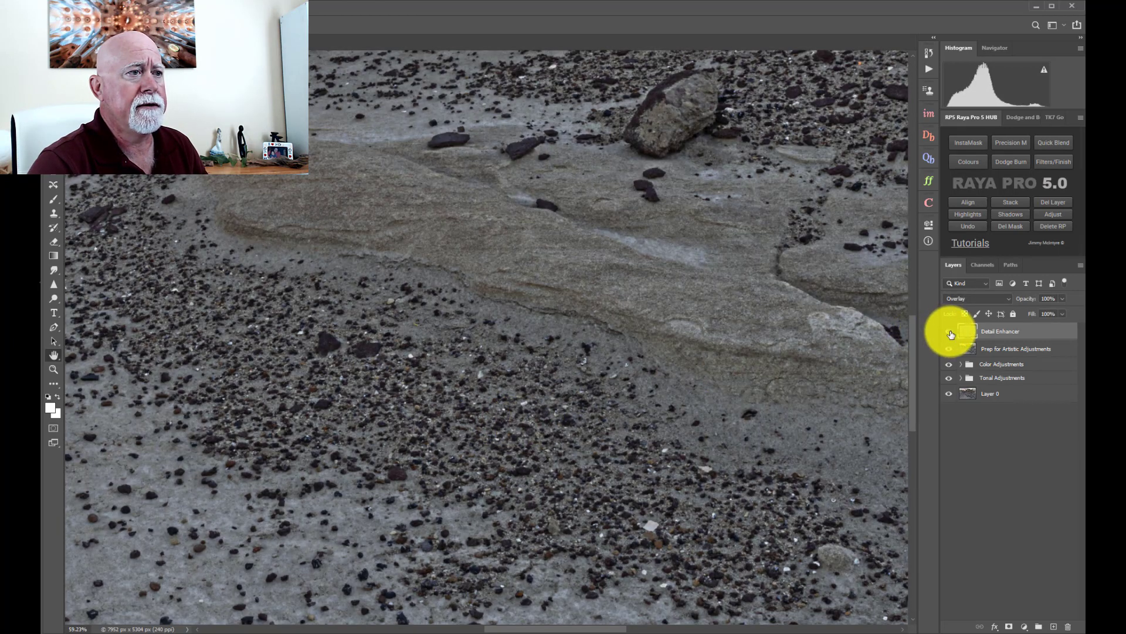
drag(344, 232, 554, 415)
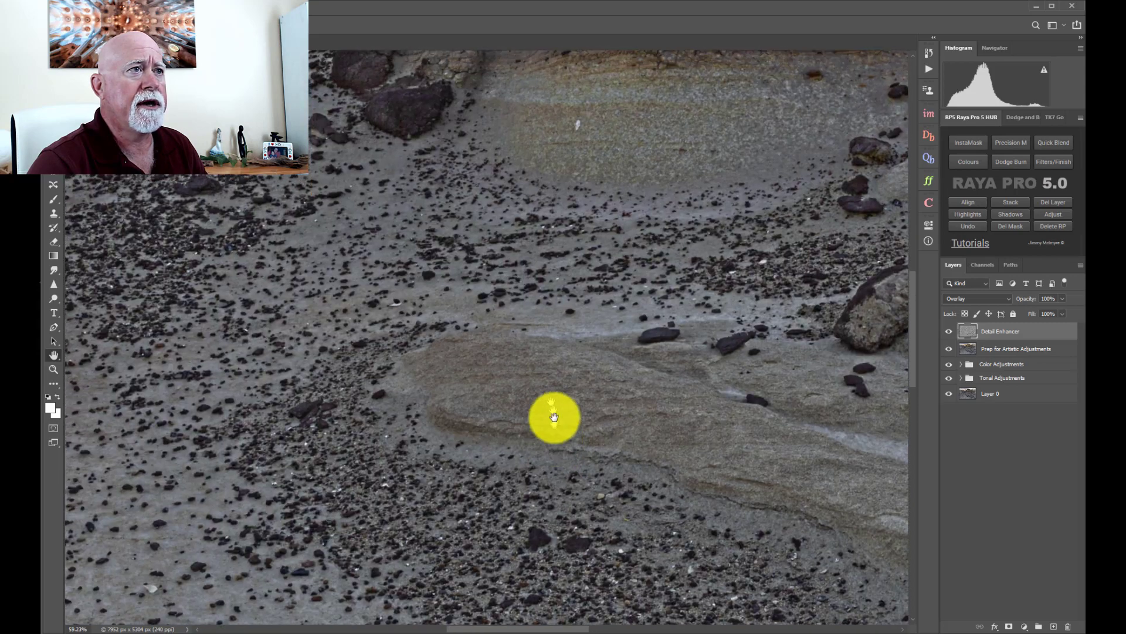
drag(569, 237, 523, 290)
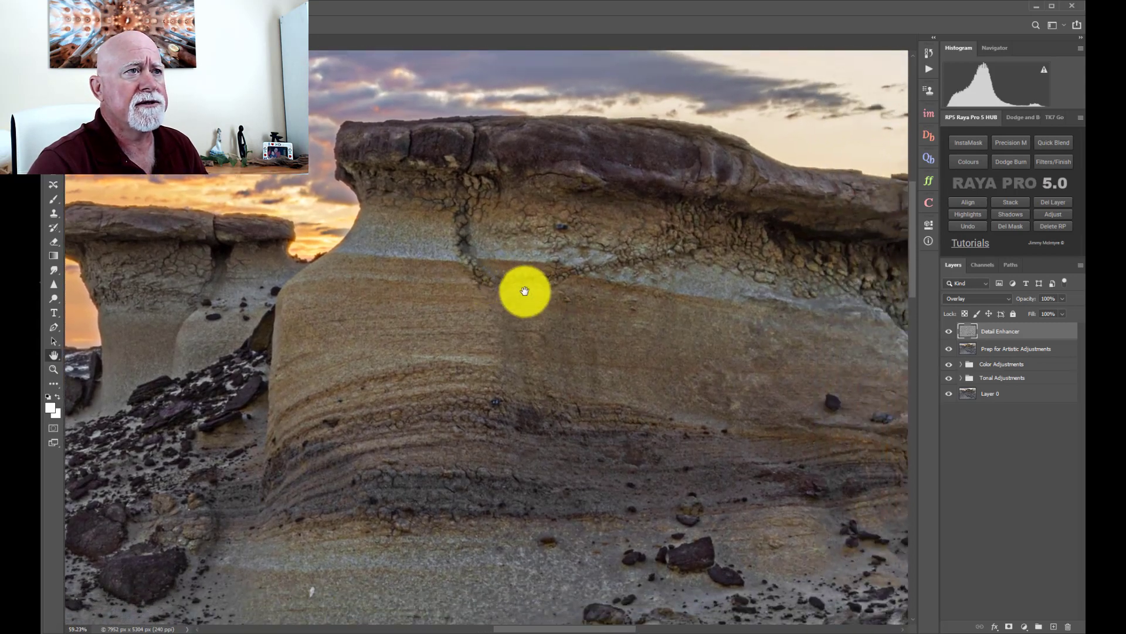
click(950, 332)
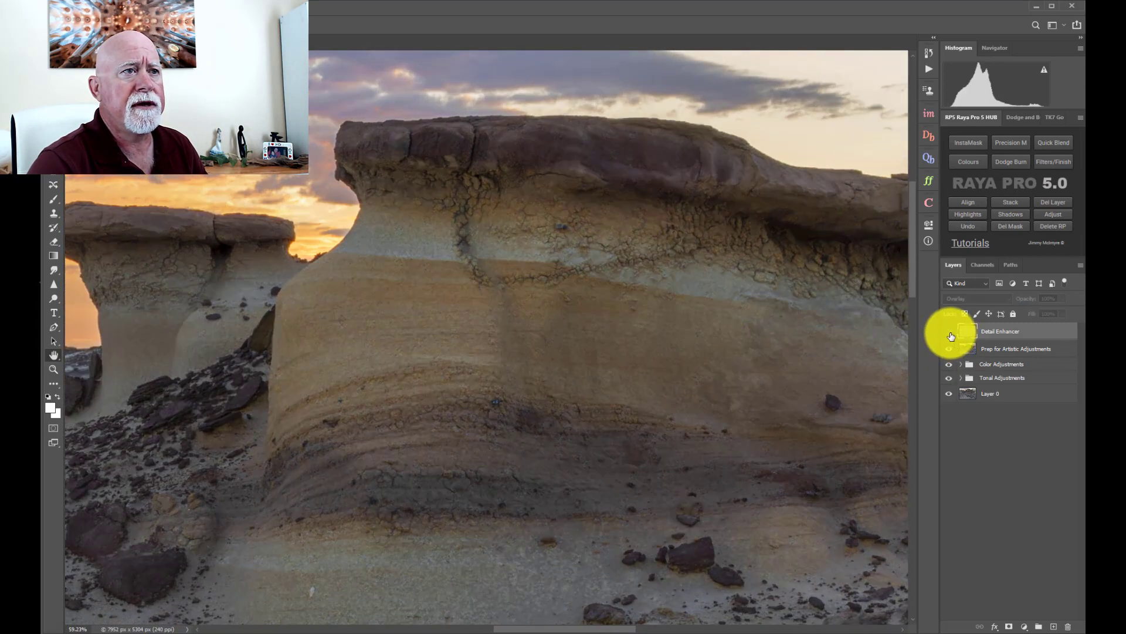
click(949, 333)
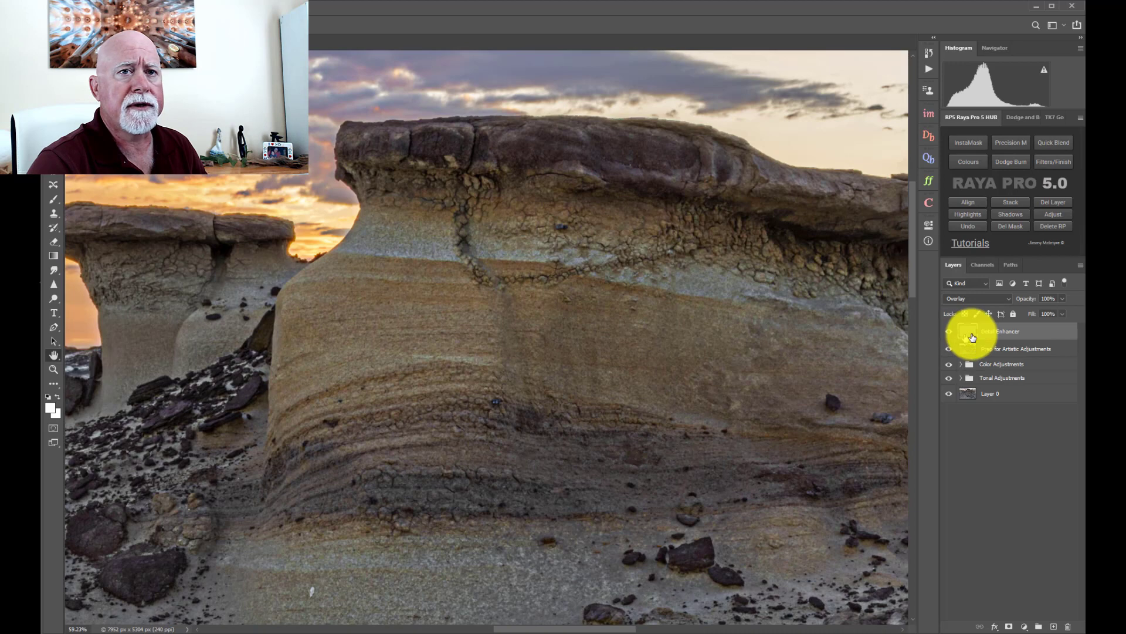
Lower the Detail Enhancer layer's opacity to 50%.
click(1061, 300)
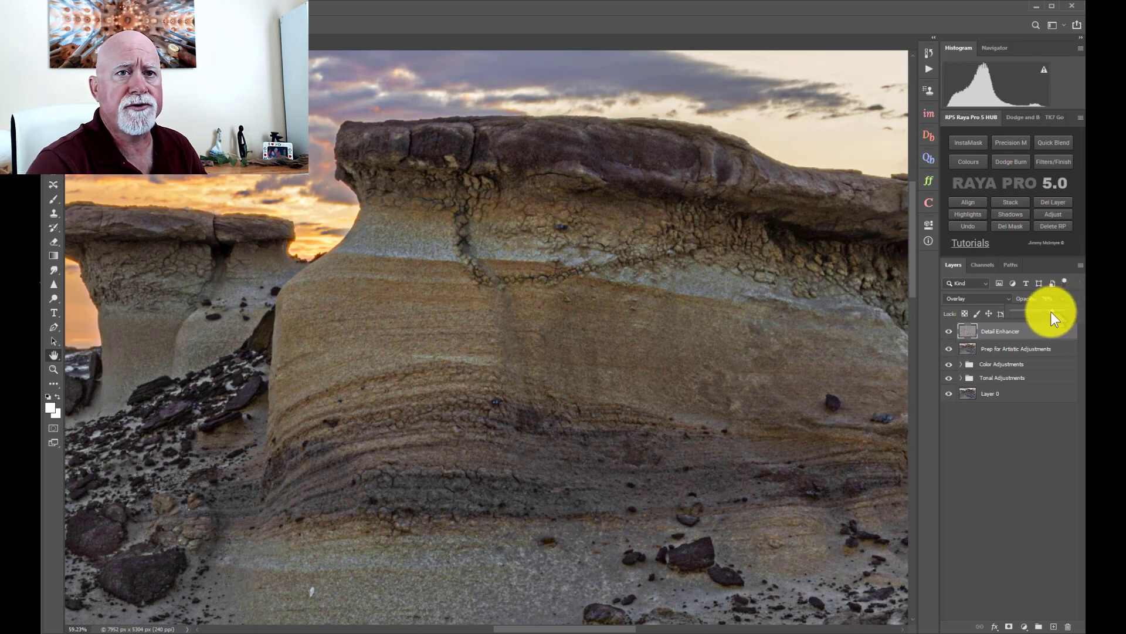
drag(1039, 311, 1037, 311)
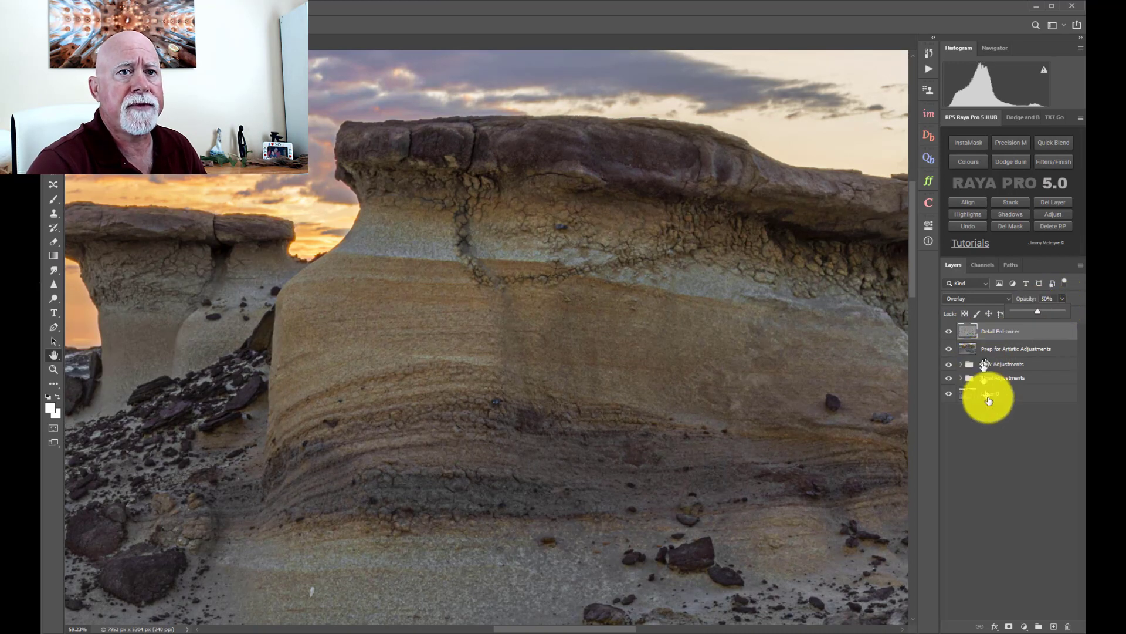
Compare the large rock formation and the foreground pebbles up close with the Detail Enhancer layer off and on.
click(1008, 457)
click(949, 334)
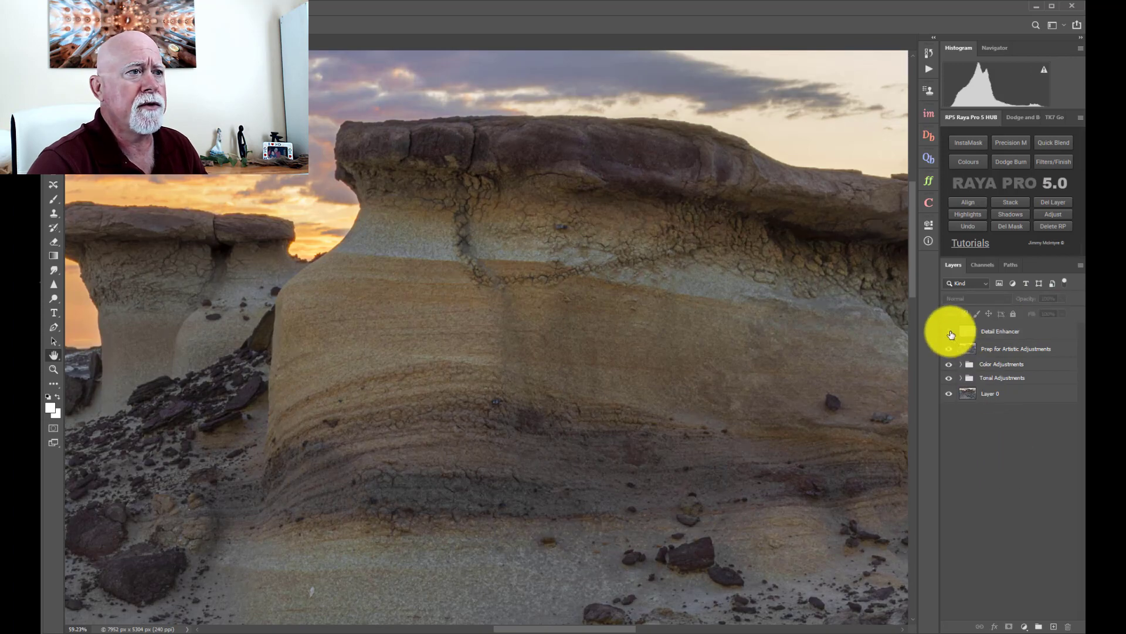
click(951, 334)
drag(621, 502, 472, 235)
drag(578, 565, 414, 226)
drag(745, 409, 467, 381)
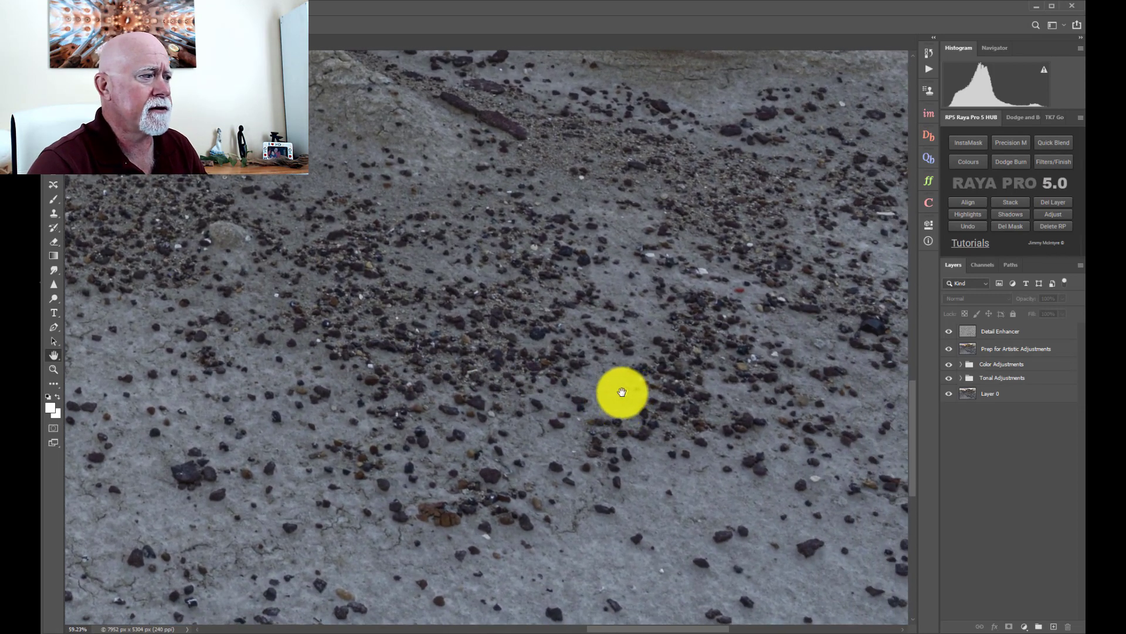
scroll(622, 392, up, 5)
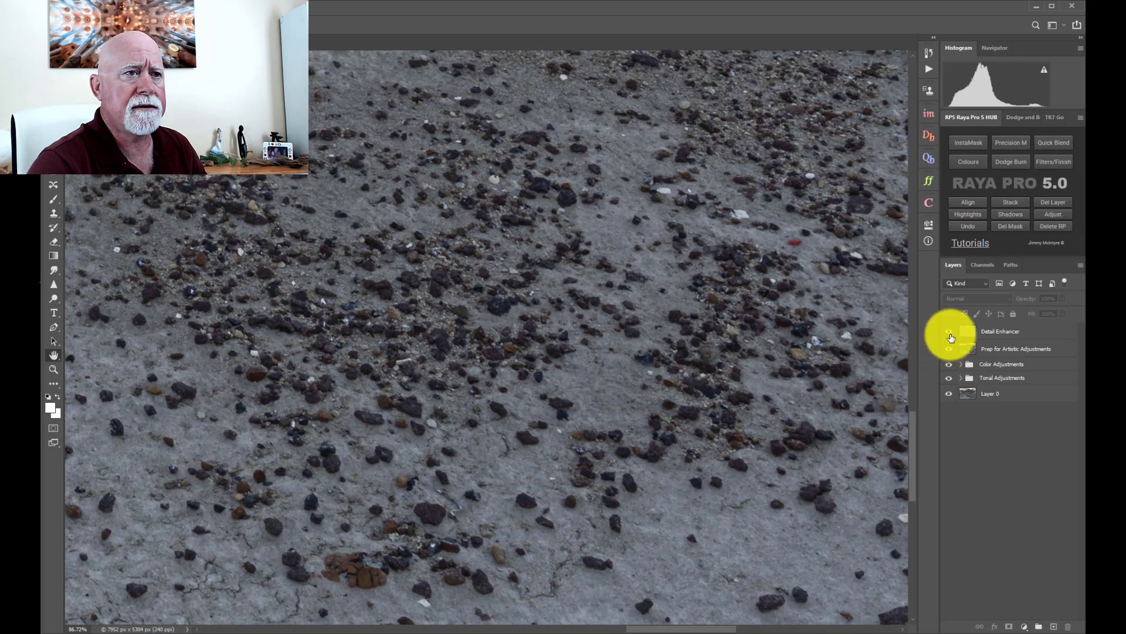
click(949, 331)
click(949, 331)
Examine the detail from the foreground stones up to the large rock's layered face, checking it against the hidden Detail Enhancer layer.
drag(381, 338, 611, 498)
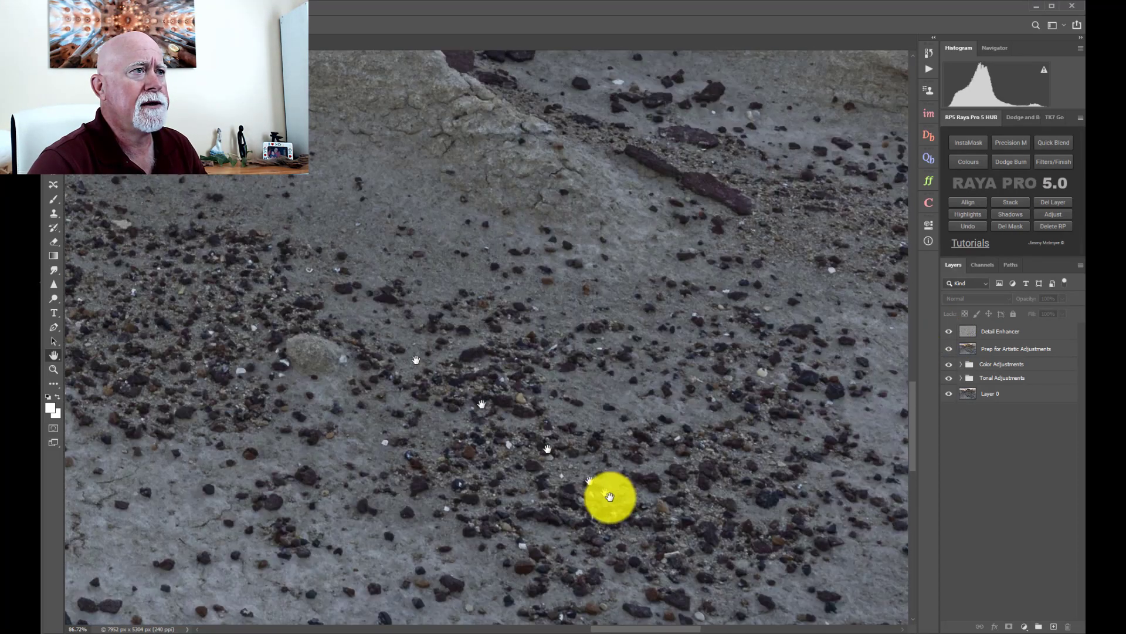
drag(447, 284, 488, 430)
drag(493, 328, 510, 527)
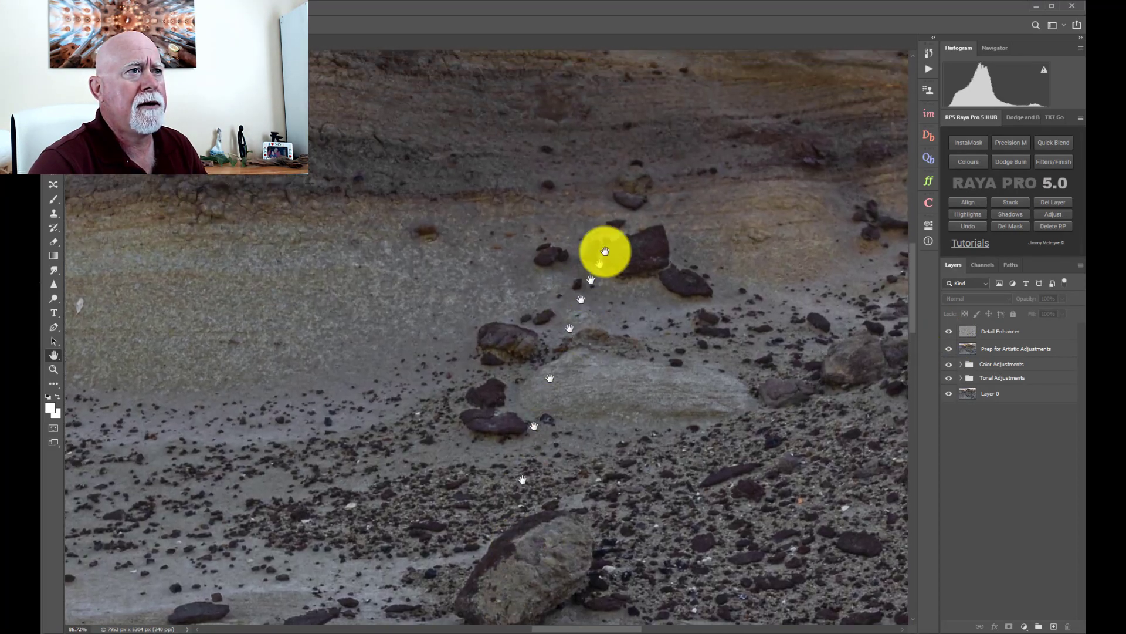
drag(603, 251, 536, 498)
drag(593, 217, 747, 322)
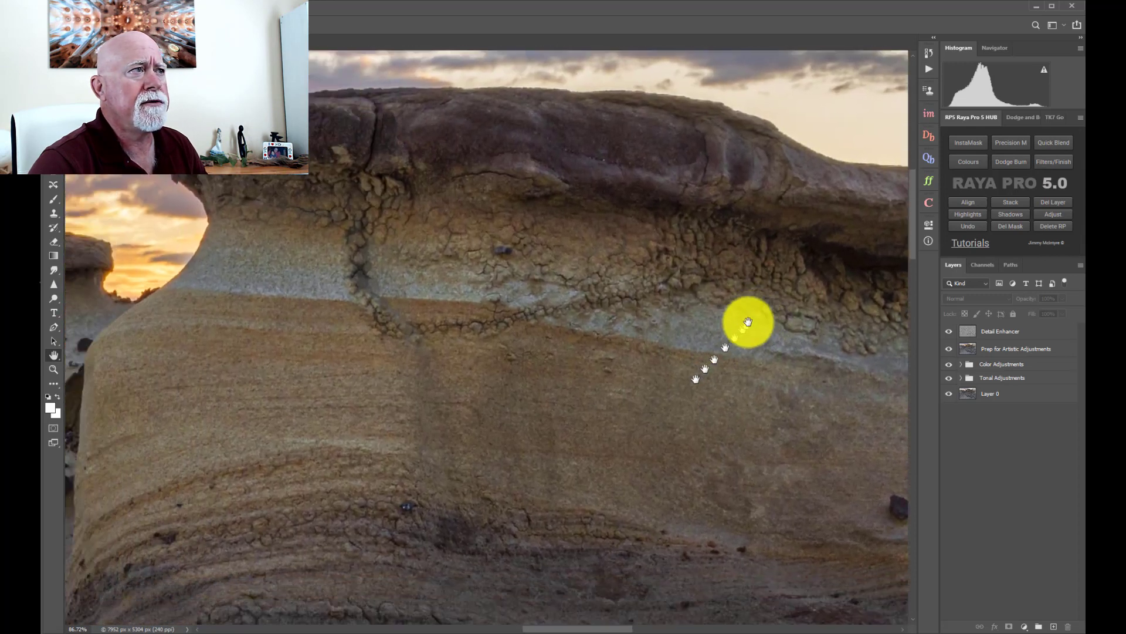
drag(616, 516, 590, 306)
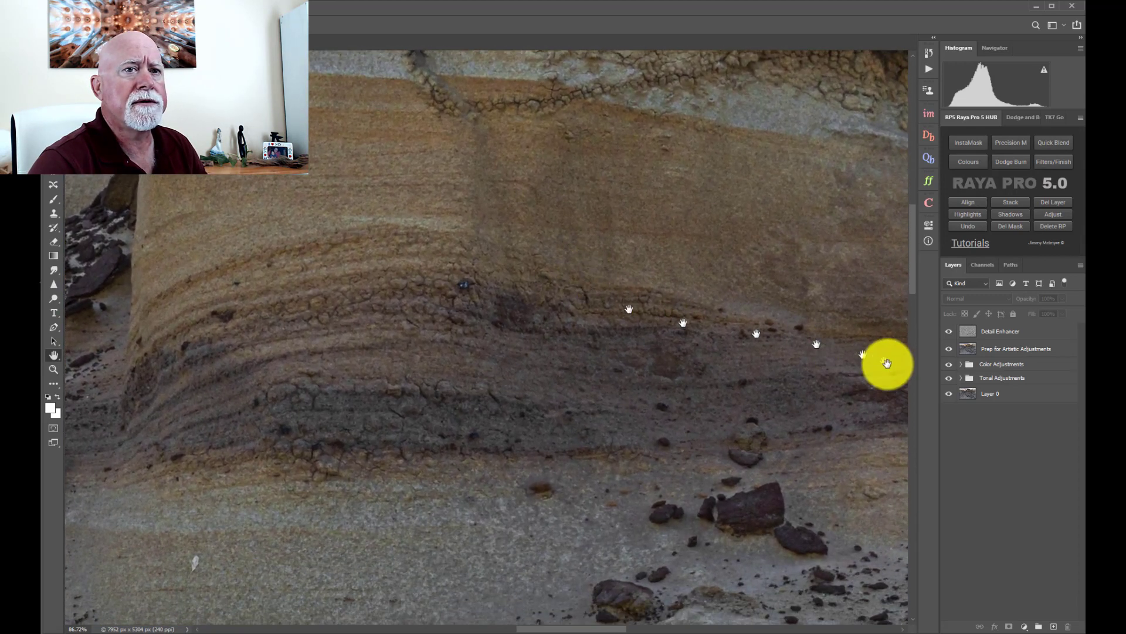
click(950, 333)
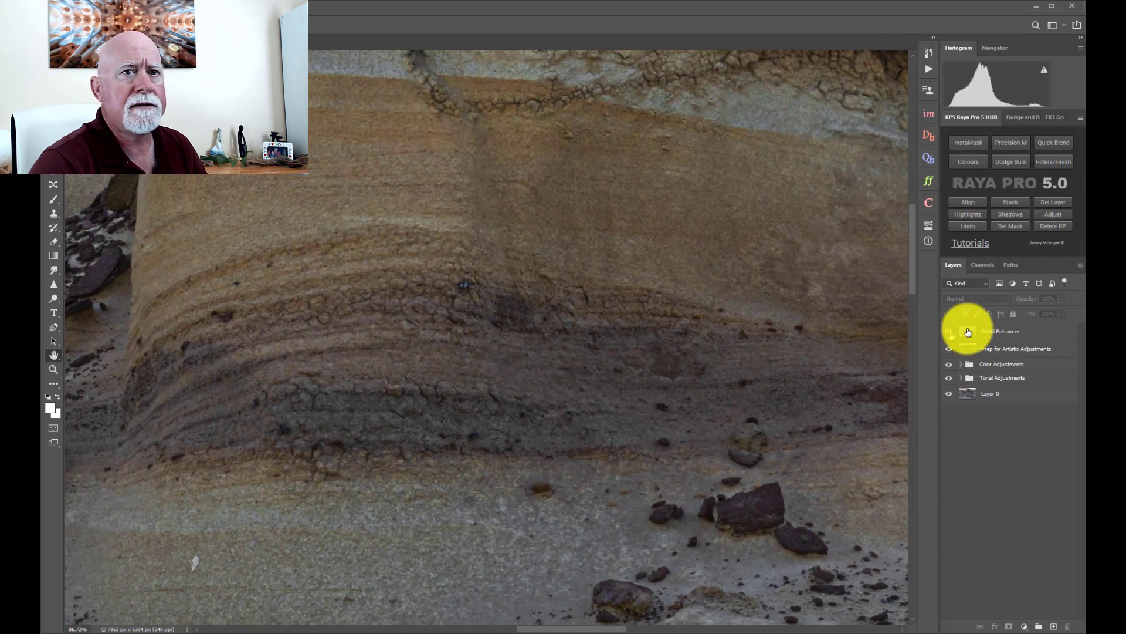
Lower the Detail Enhancer layer's opacity to 40% and check the effect on the rock base, the pebbles and the whole image.
click(1027, 337)
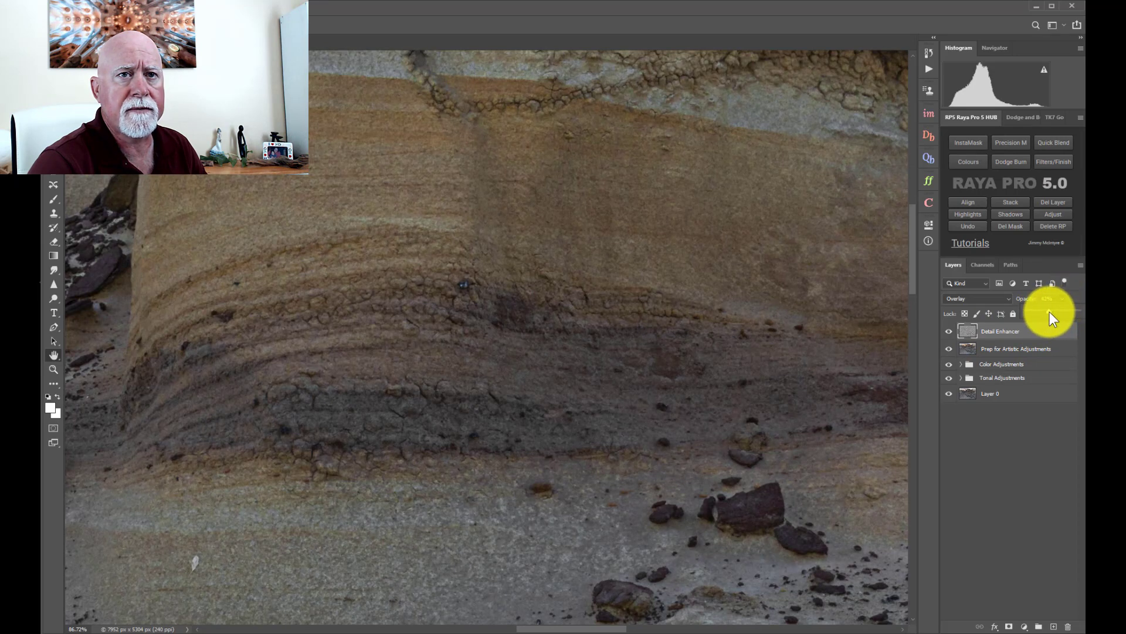
click(1014, 418)
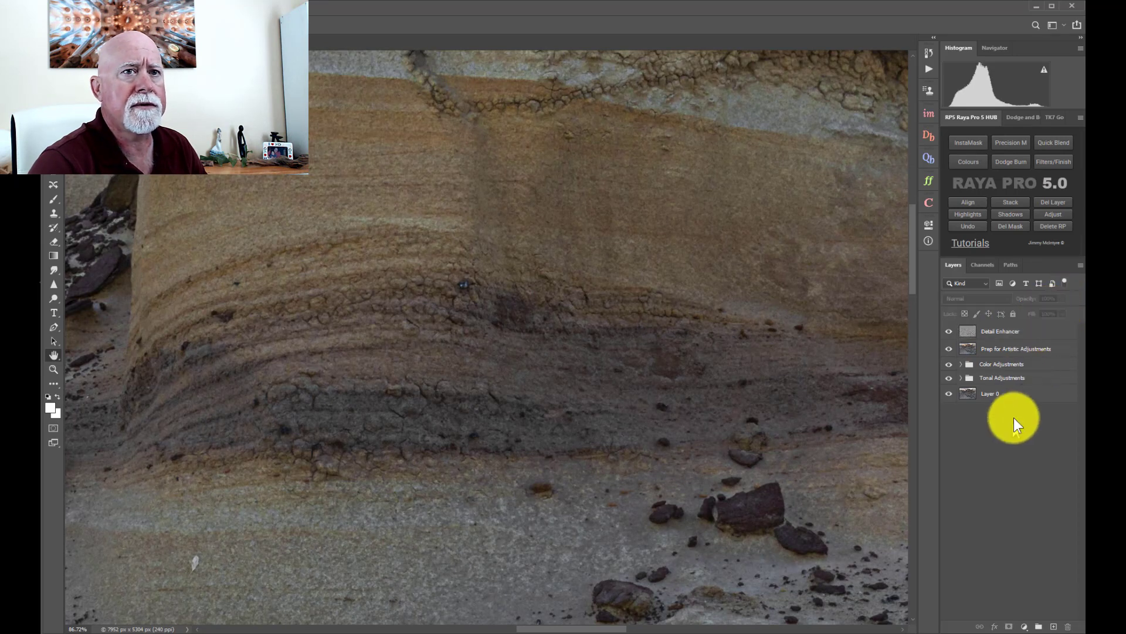
click(950, 332)
drag(477, 548, 541, 397)
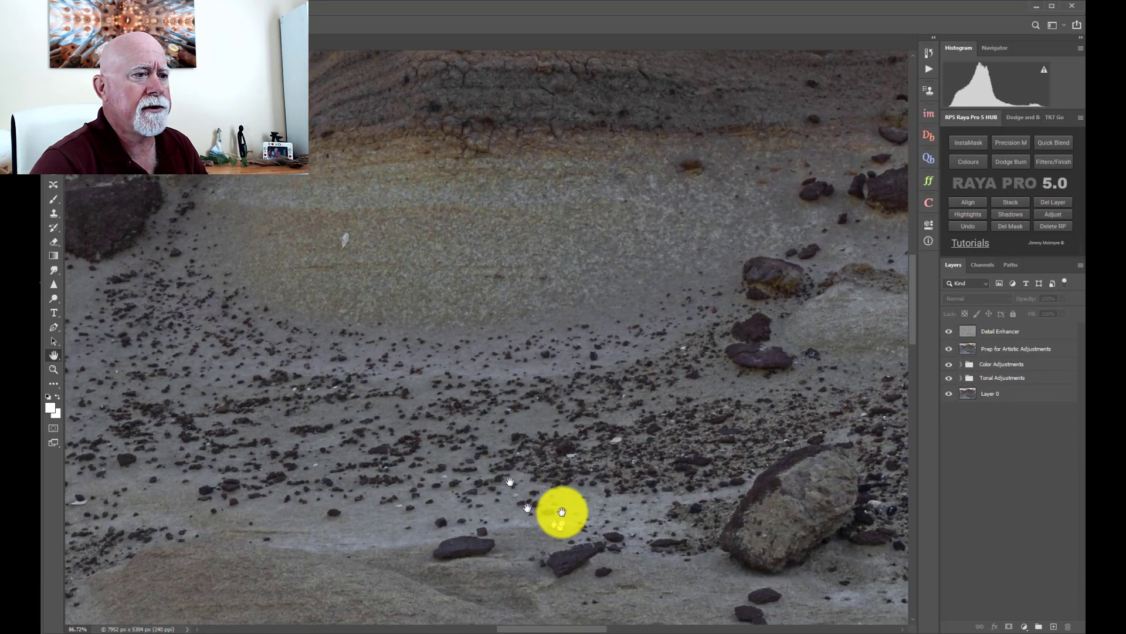
drag(562, 514, 483, 270)
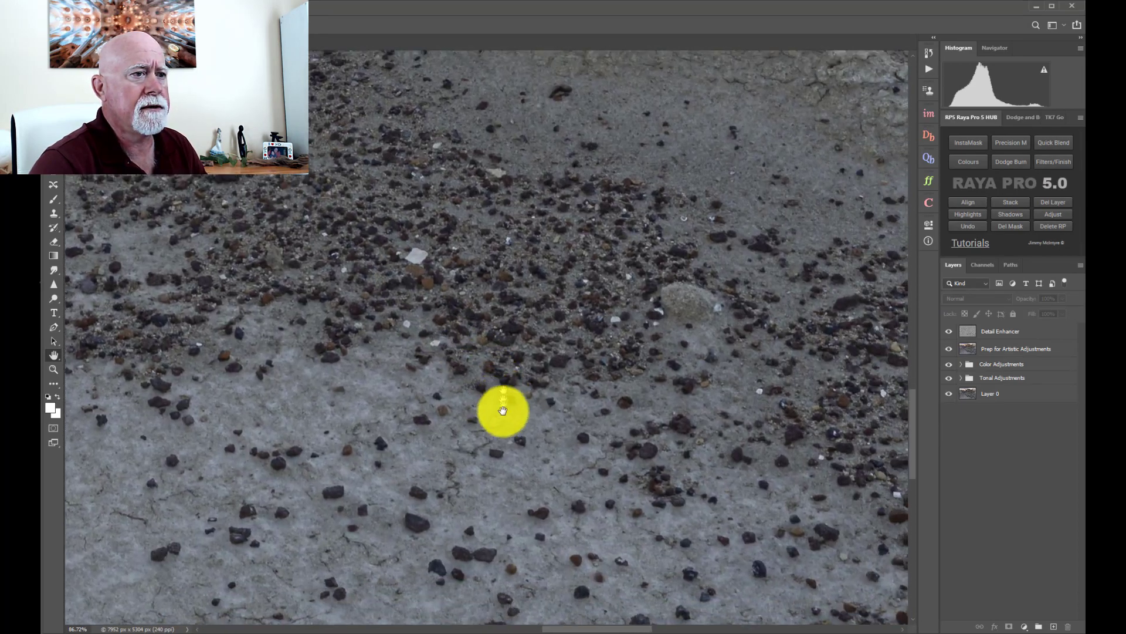
key(ctrl+0)
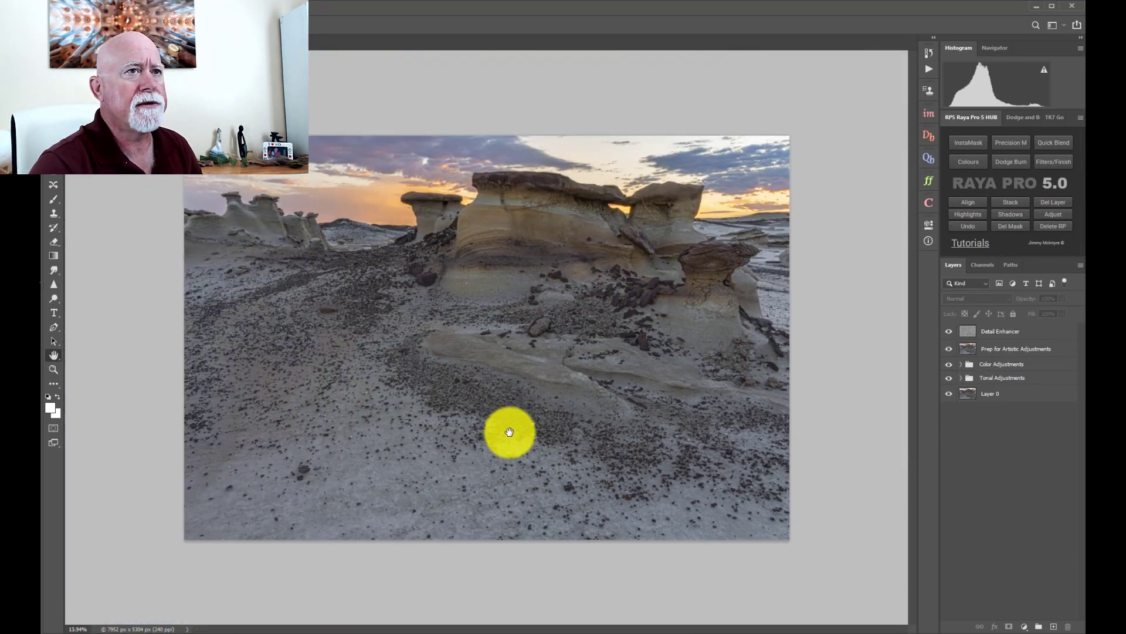
scroll(509, 432, up, 2)
scroll(510, 431, up, 1)
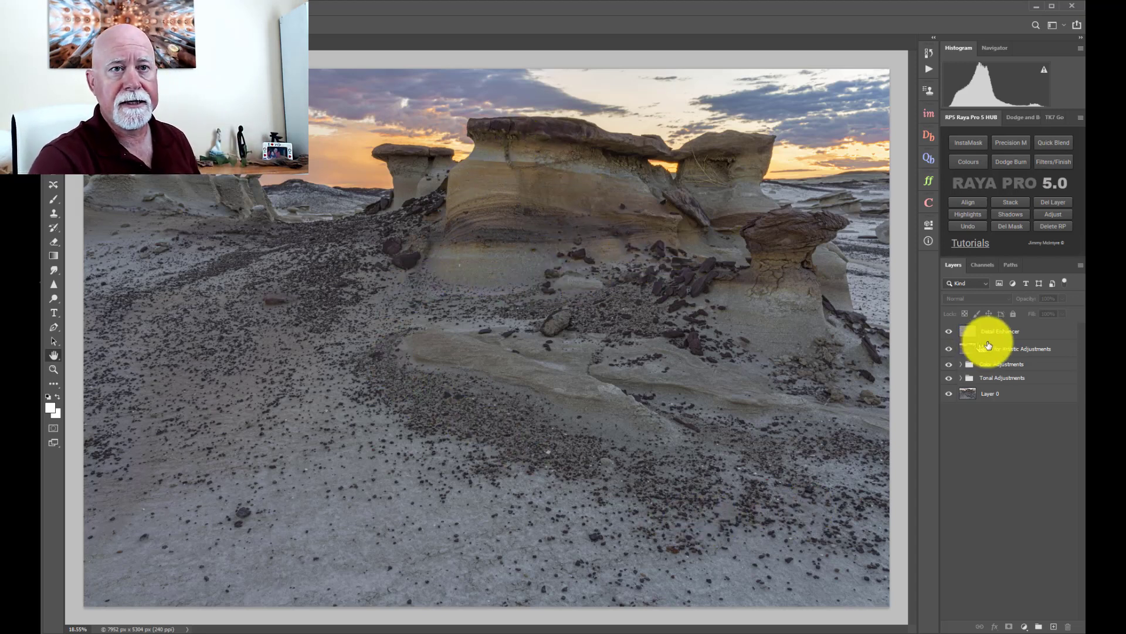
Add a black mask to the Detail Enhancer layer and paint white over the rock formations and the stony ground around them.
click(1005, 333)
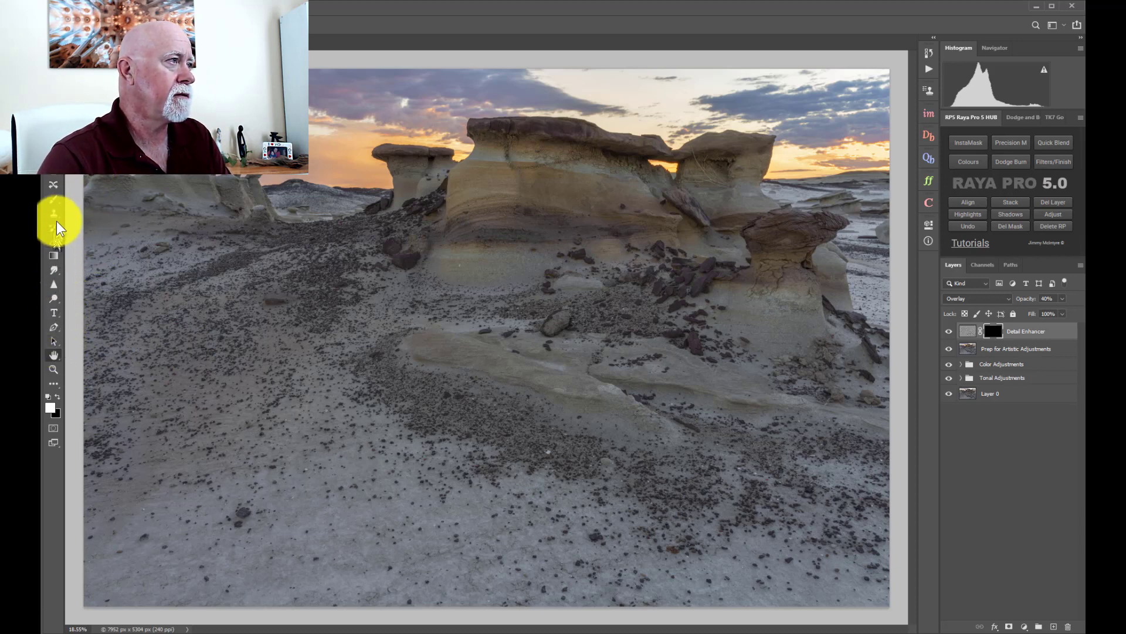
click(54, 200)
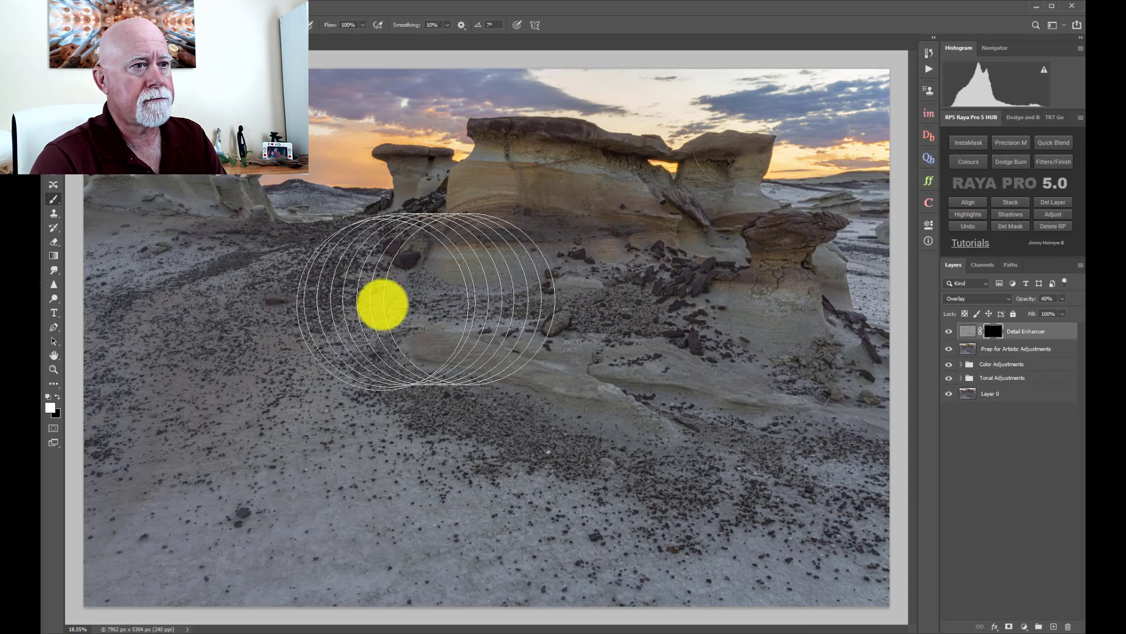
mouse_move(382, 303)
mouse_down()
mouse_move(440, 432)
mouse_move(668, 508)
mouse_move(880, 552)
mouse_move(1077, 537)
mouse_up()
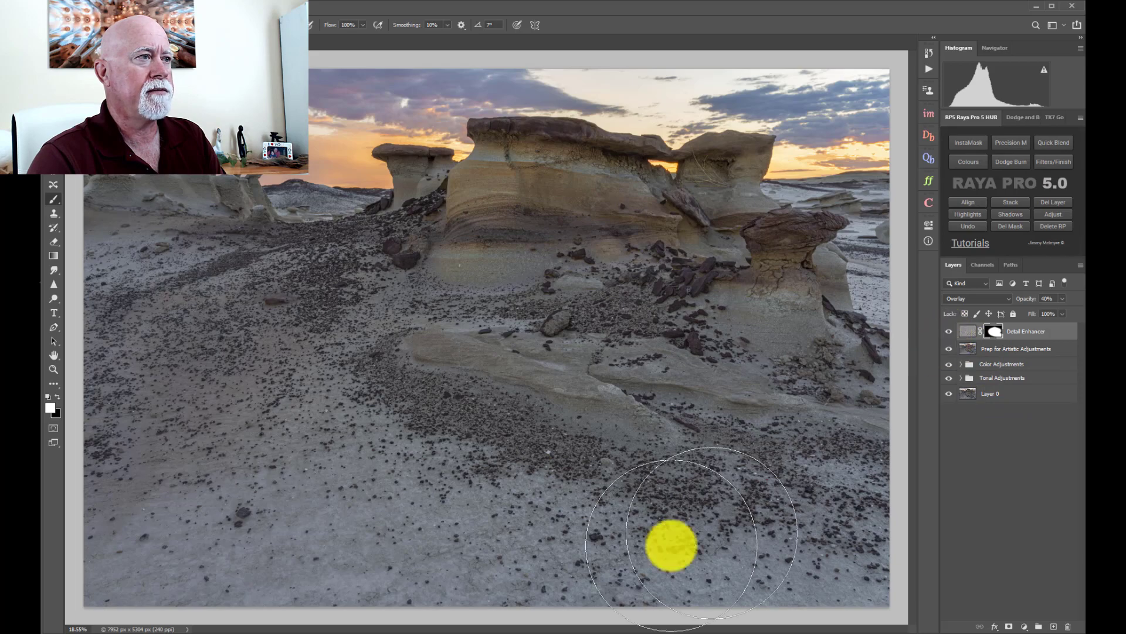
Examine the masked detail enhancement up close on the pebbles, the rock base and the large rock's edge against the sky.
scroll(323, 448, up, 6)
scroll(323, 448, up, 1)
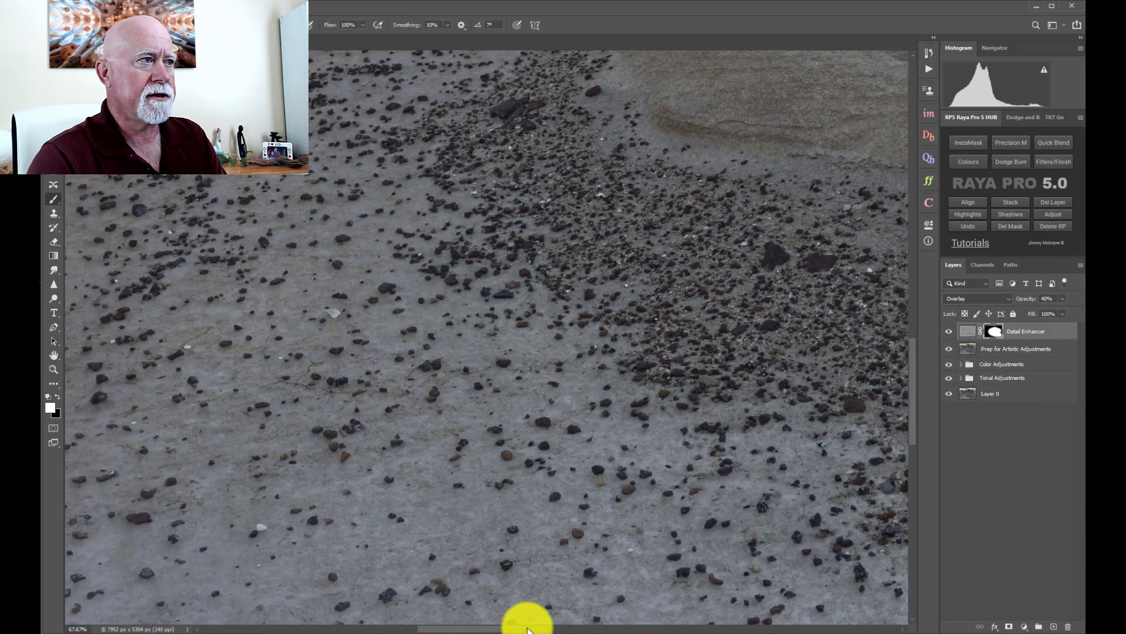
drag(528, 629, 584, 627)
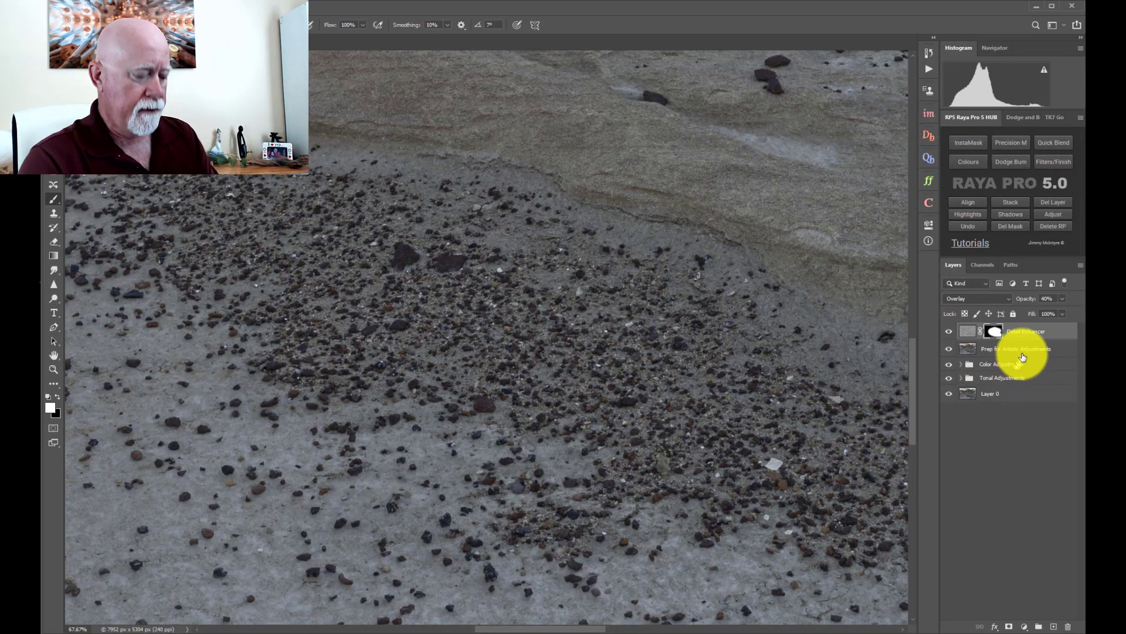
click(53, 358)
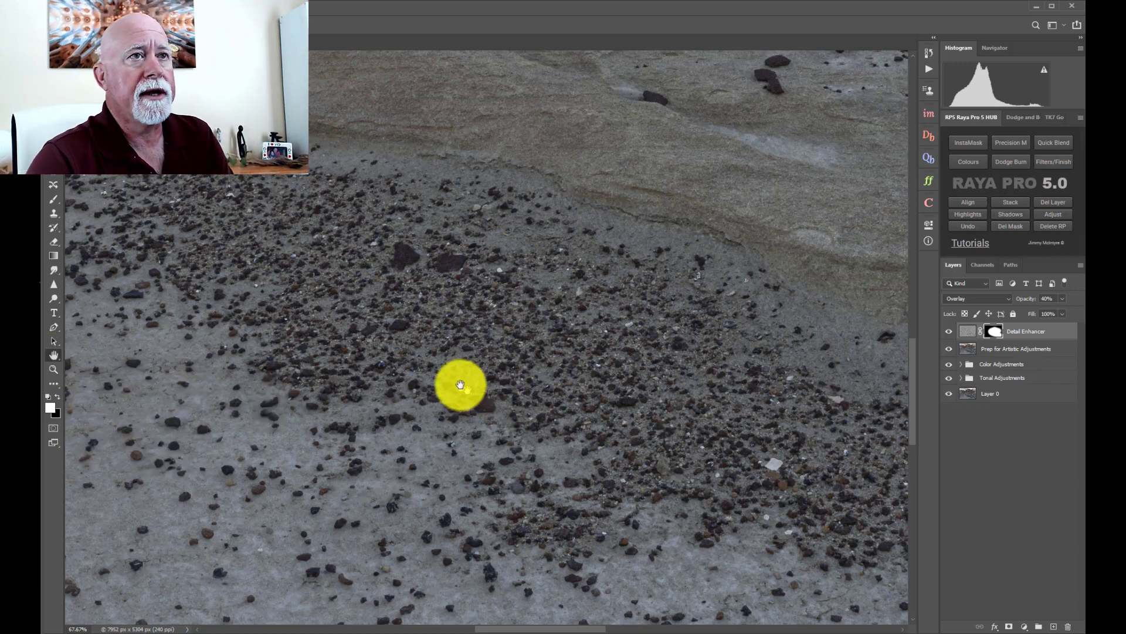
scroll(460, 385, down, 8)
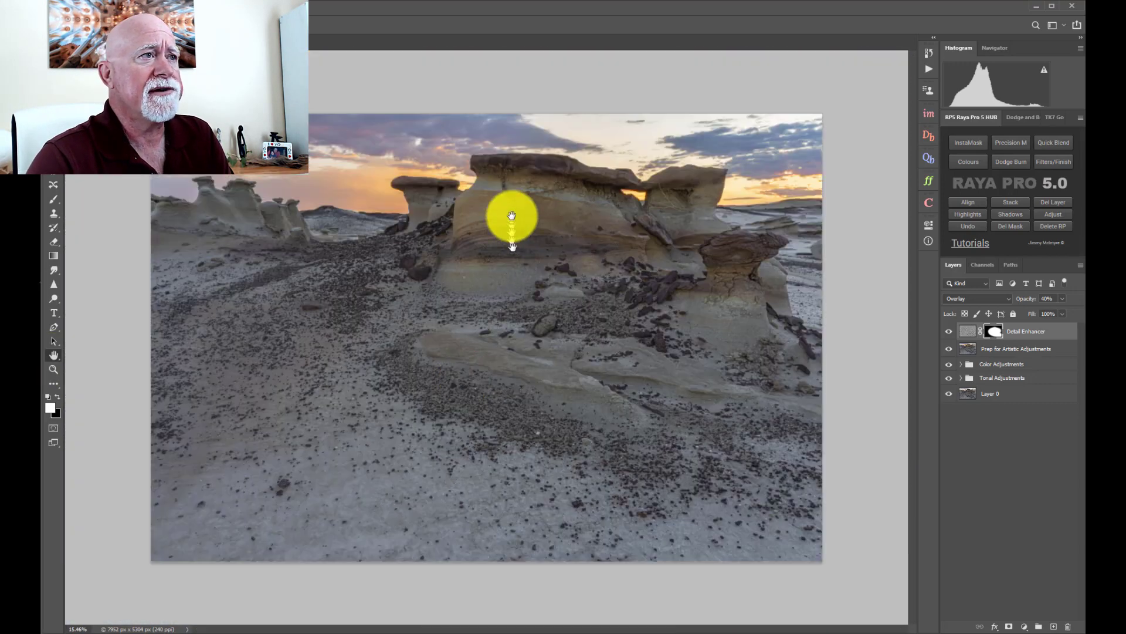
scroll(470, 284, up, 7)
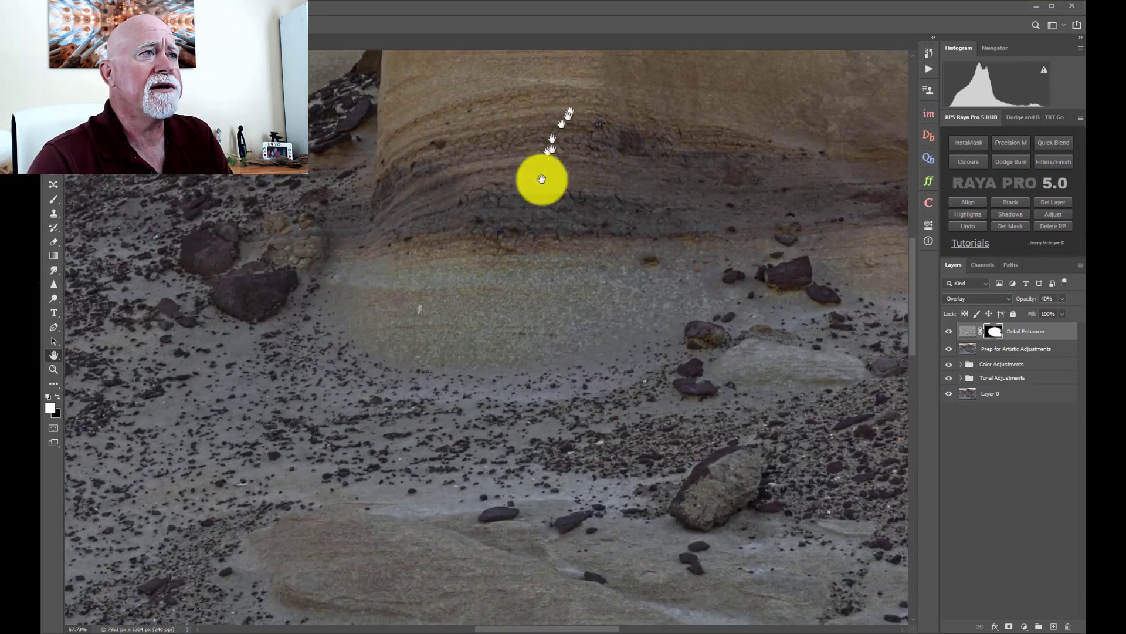
drag(542, 179, 483, 482)
drag(439, 392, 474, 454)
scroll(464, 441, up, 2)
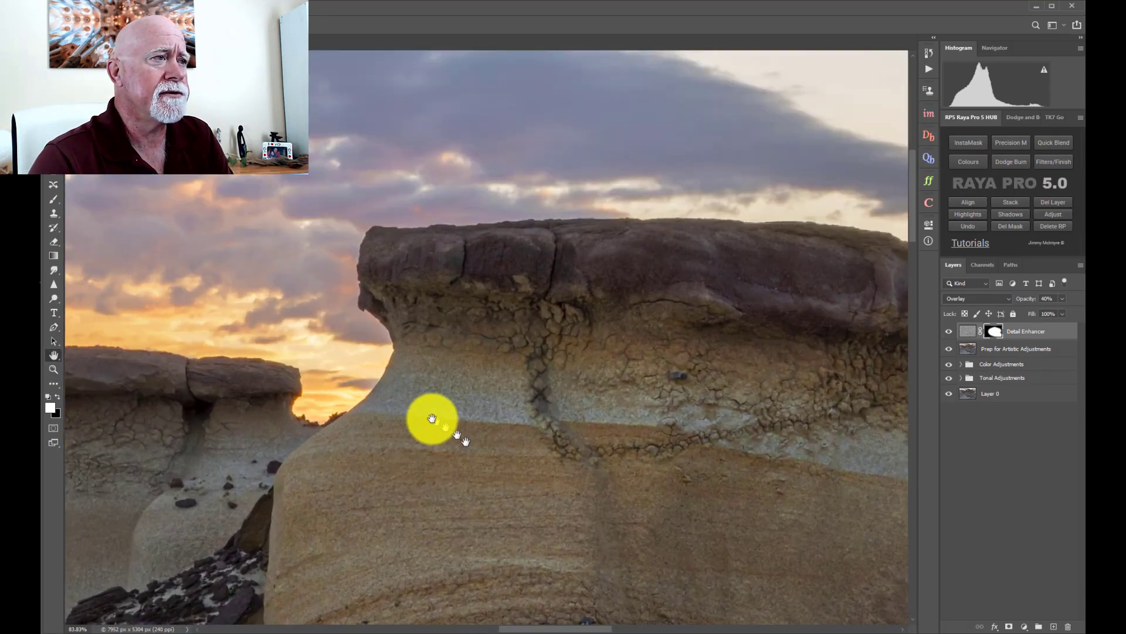
scroll(425, 408, up, 2)
scroll(418, 399, down, 1)
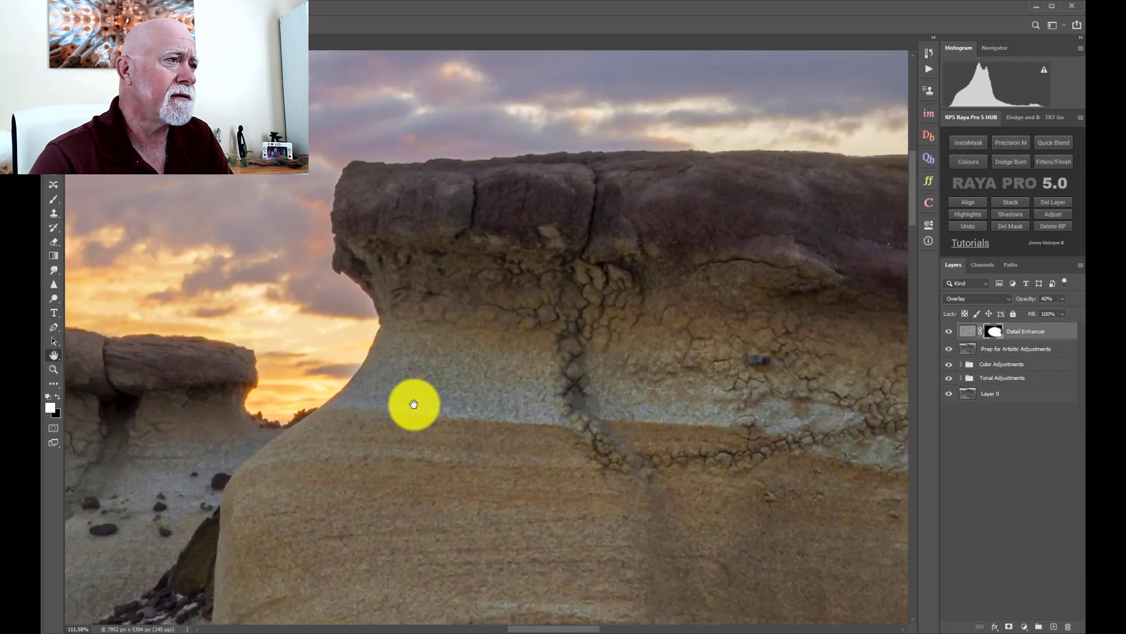
drag(423, 402, 441, 396)
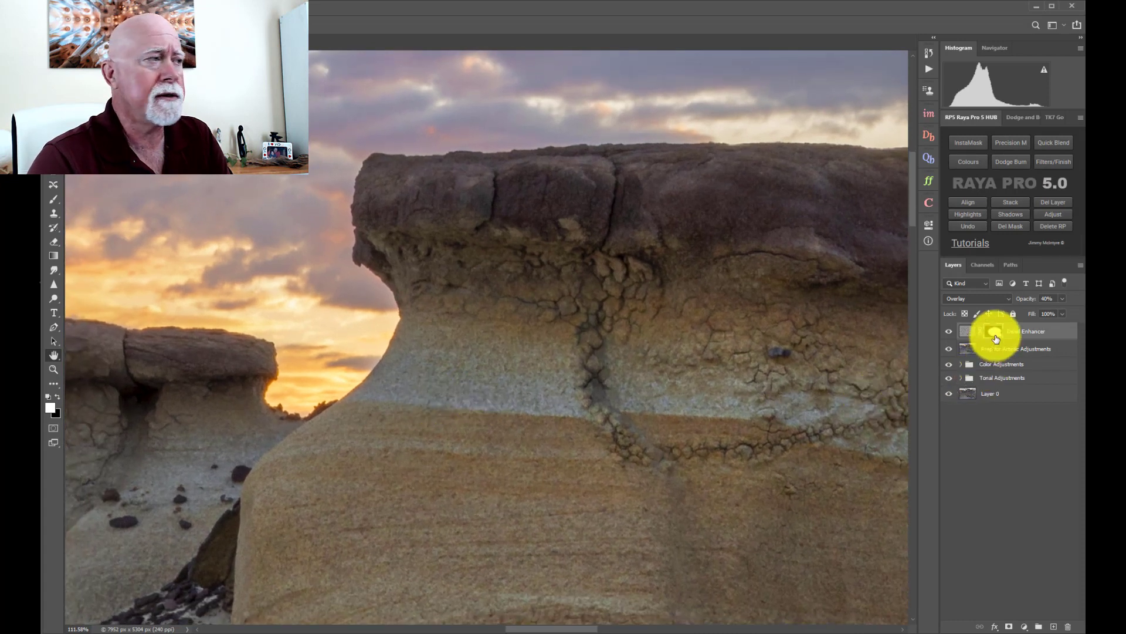
click(996, 338)
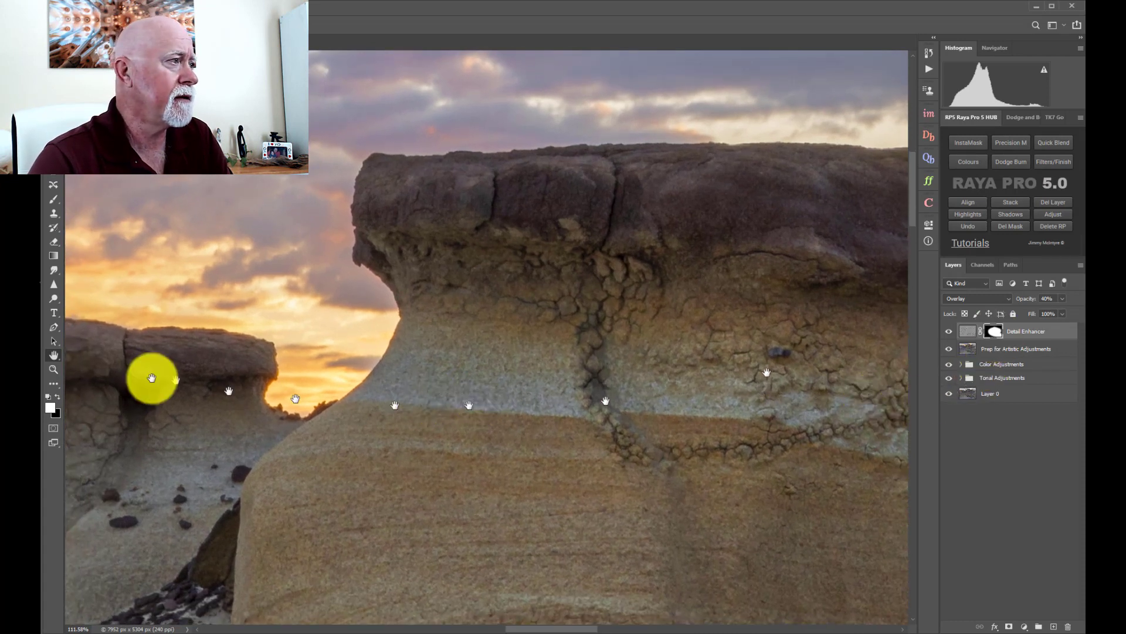
Switch to a much smaller black brush for touching up the Detail Enhancer mask along the large rock's edge.
click(55, 201)
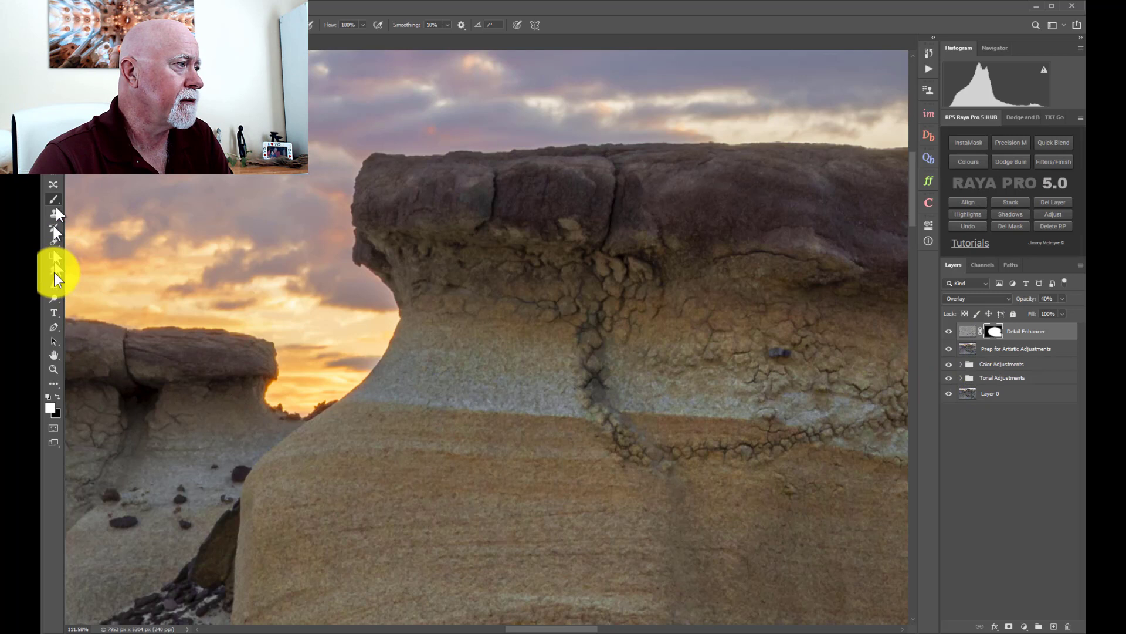
click(57, 396)
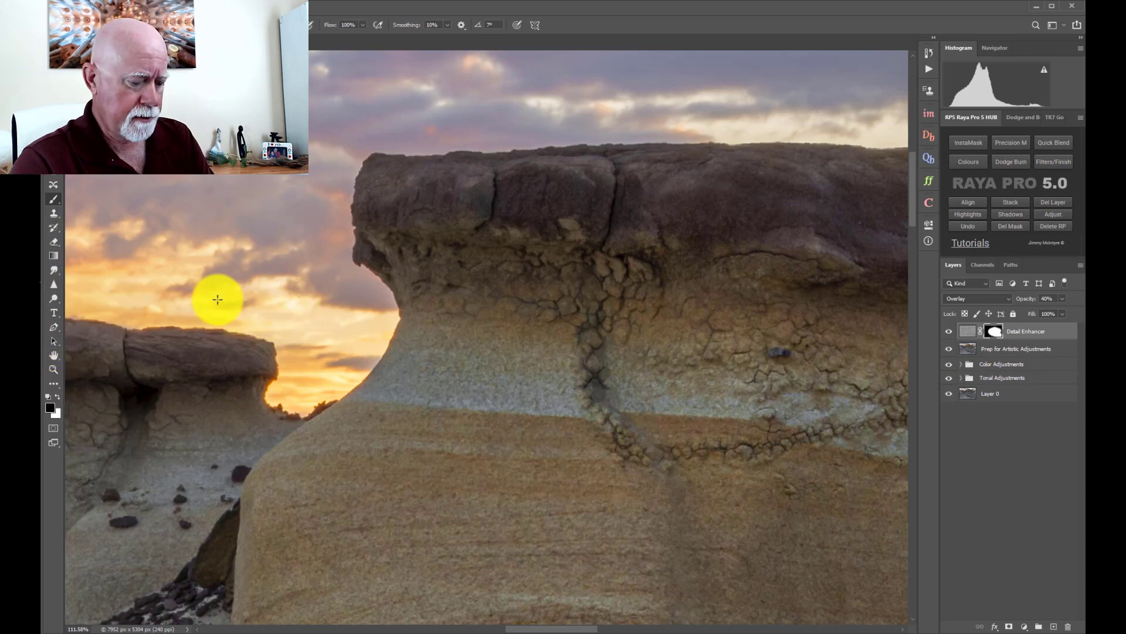
key(bracketleft)
key(bracketleft)
key(bracketleft)
key(bracketleft)
key(bracketleft)
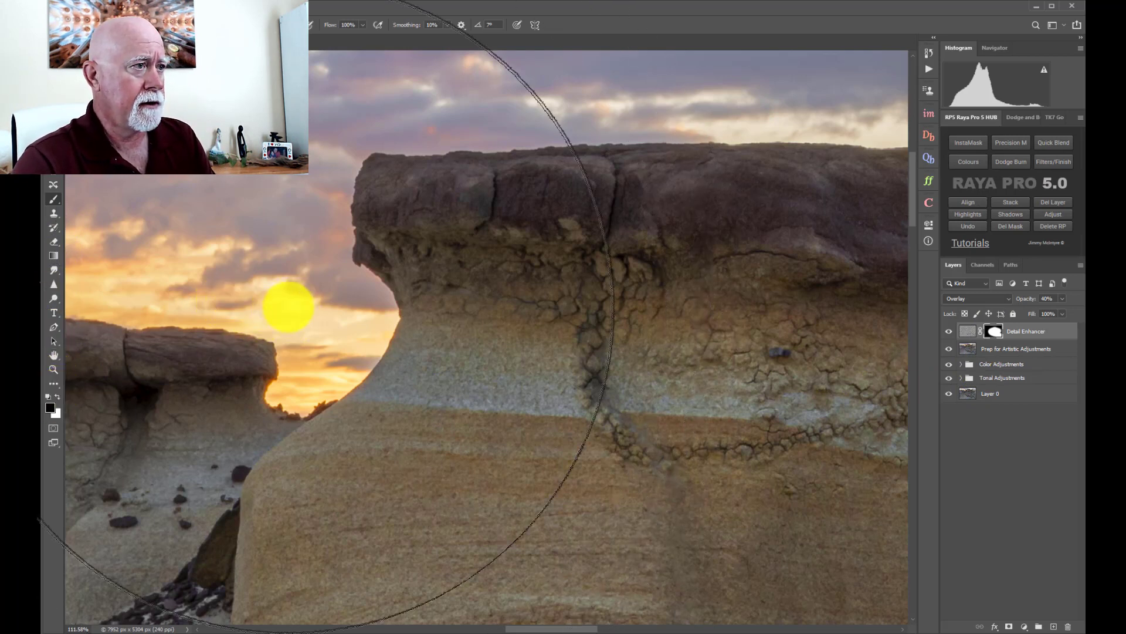
key(bracketleft)
key(bracketleft)
key(bracketleft)
key(bracketleft)
key(bracketleft)
key(bracketleft)
key(bracketleft)
key(bracketleft)
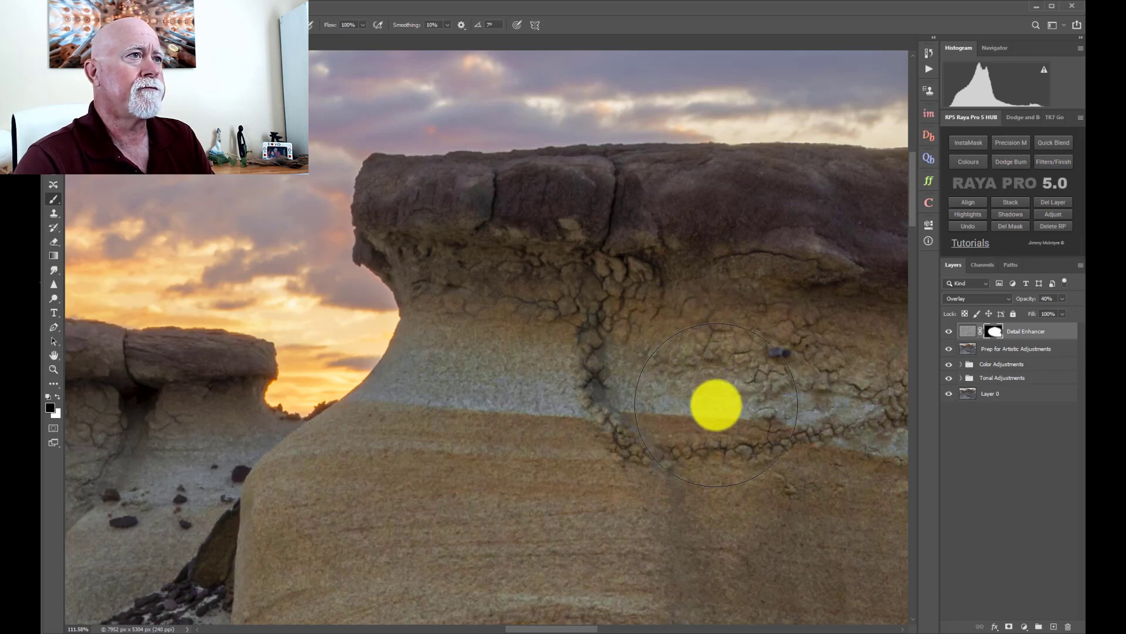
scroll(716, 405, down, 10)
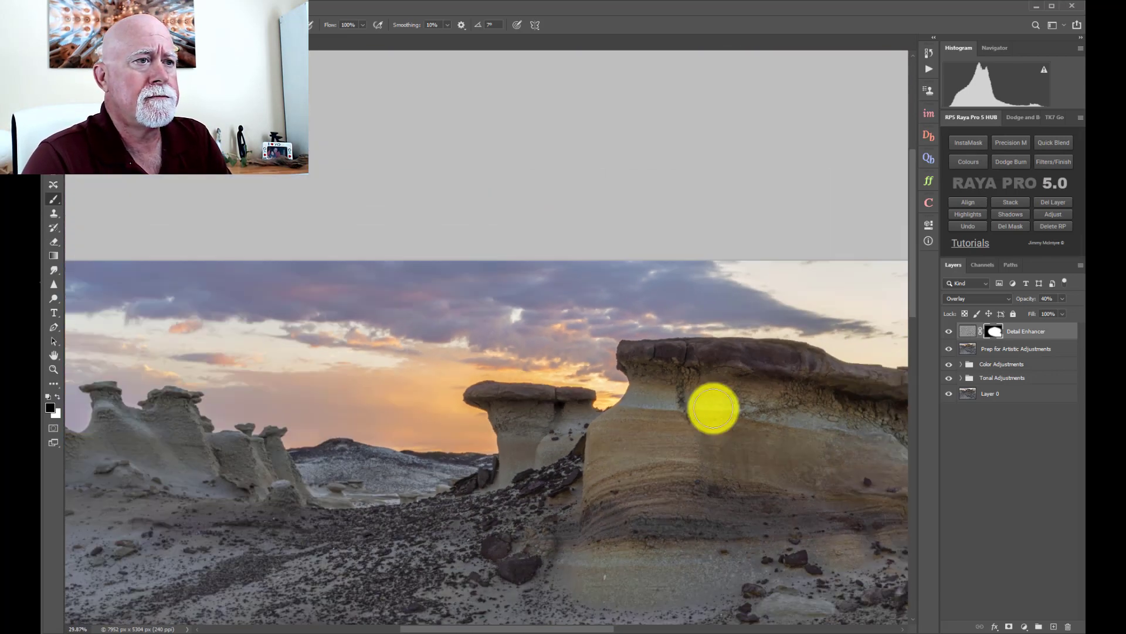
scroll(713, 409, down, 3)
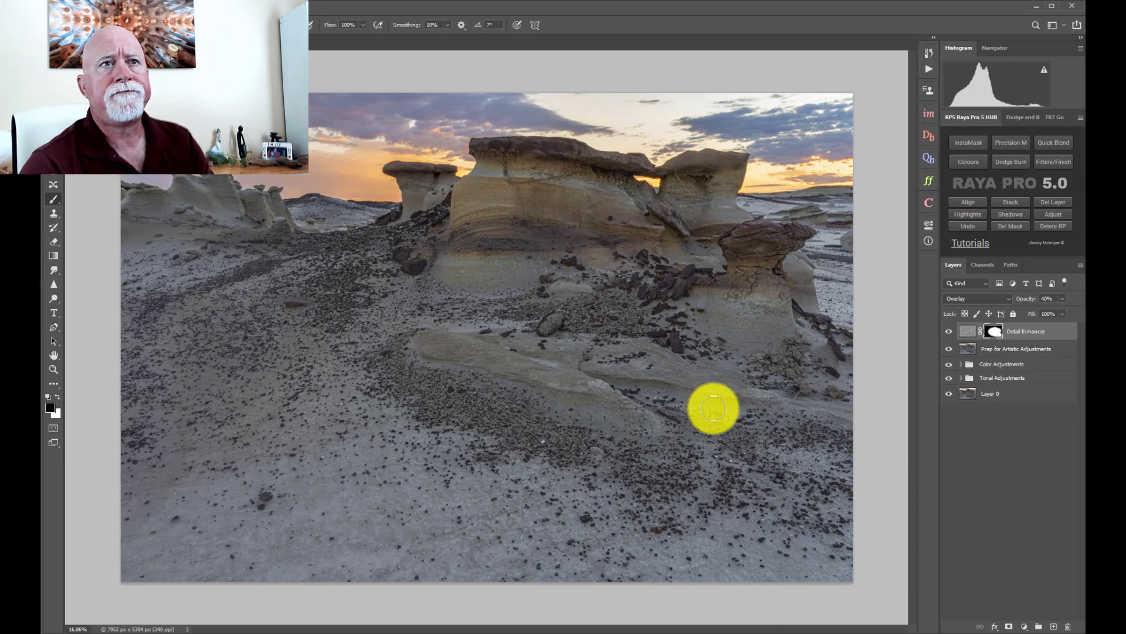
scroll(713, 409, up, 1)
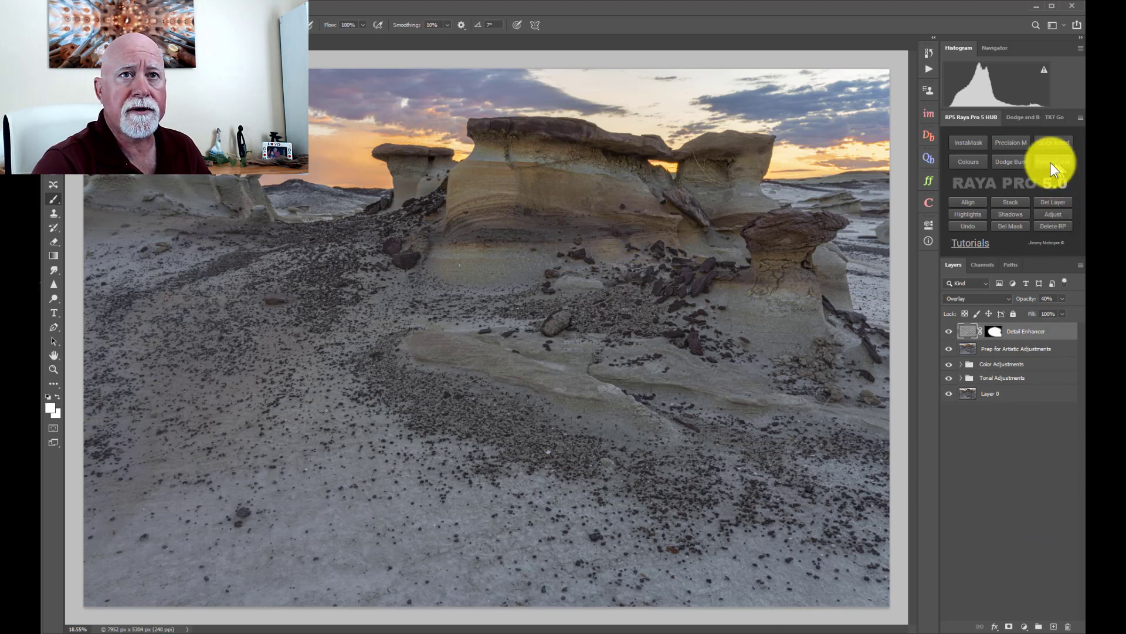
Apply the Raya Pro Orton Effect Warm above the Detail Enhancer layer, accepting the Gaussian Blur radius of 186.0 pixels.
click(1012, 163)
click(830, 328)
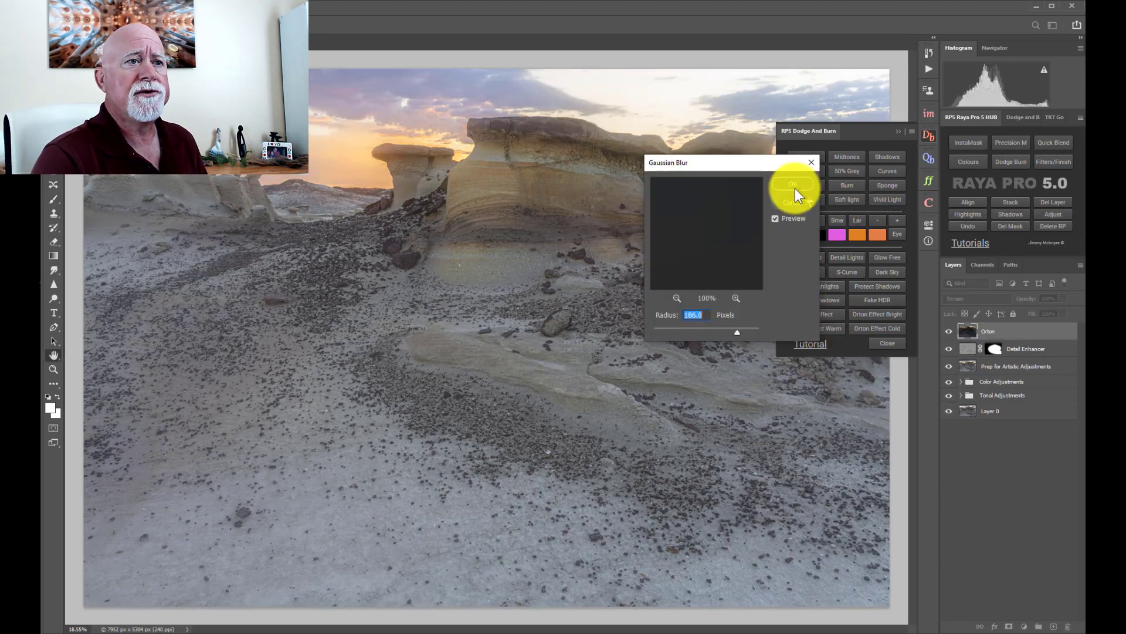
click(790, 186)
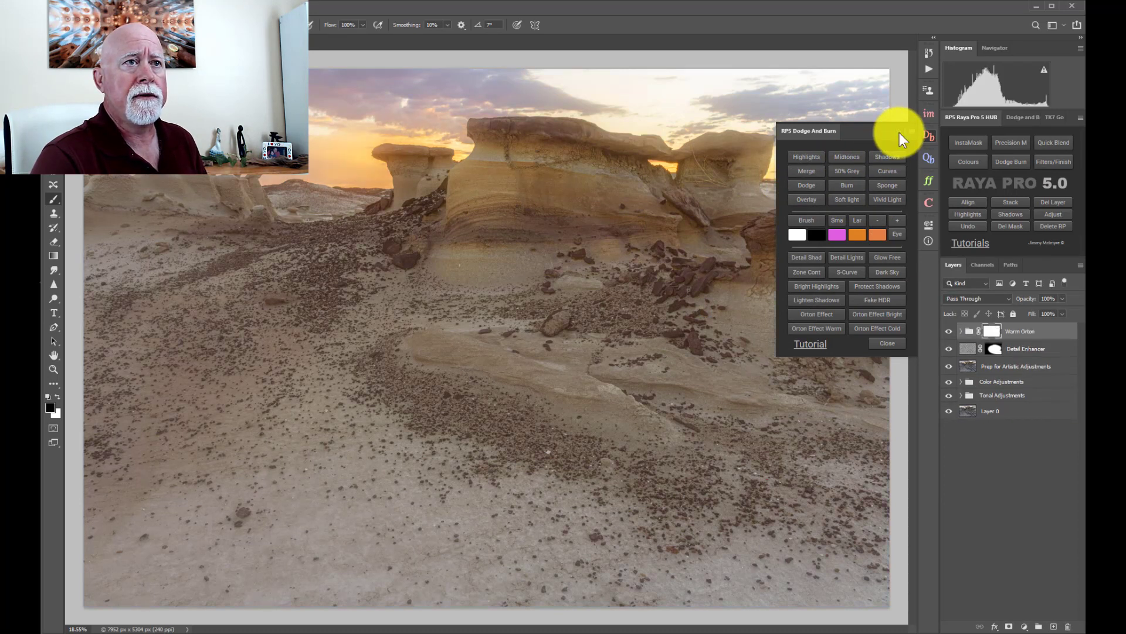
Close the Dodge and Burn panel and reduce the Warm Orton group's opacity to 50%.
click(901, 134)
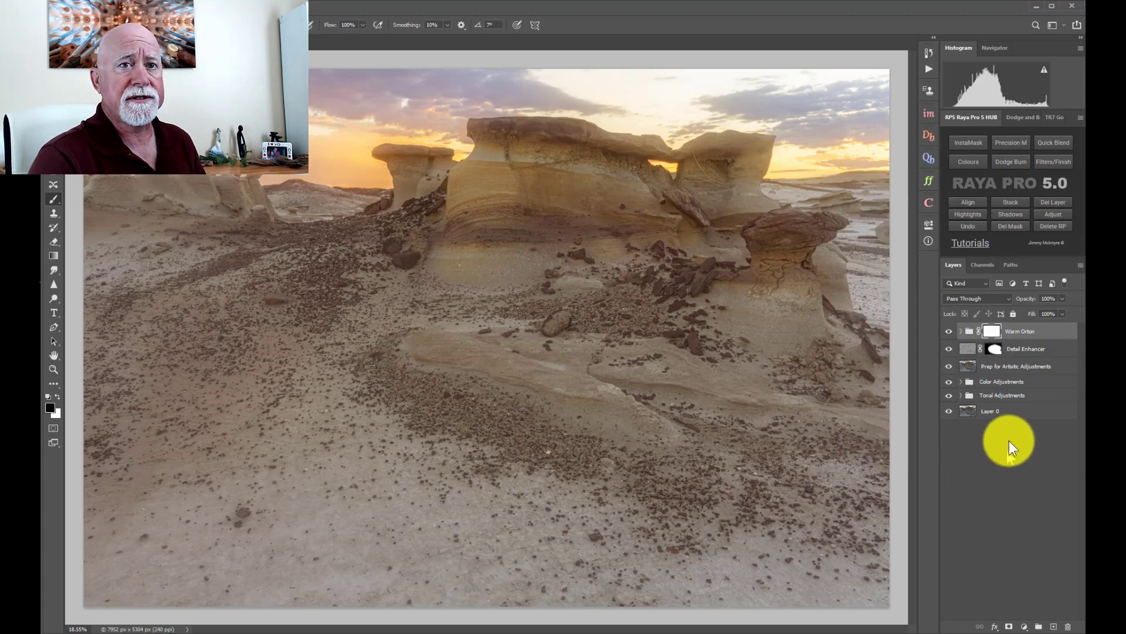
click(1061, 301)
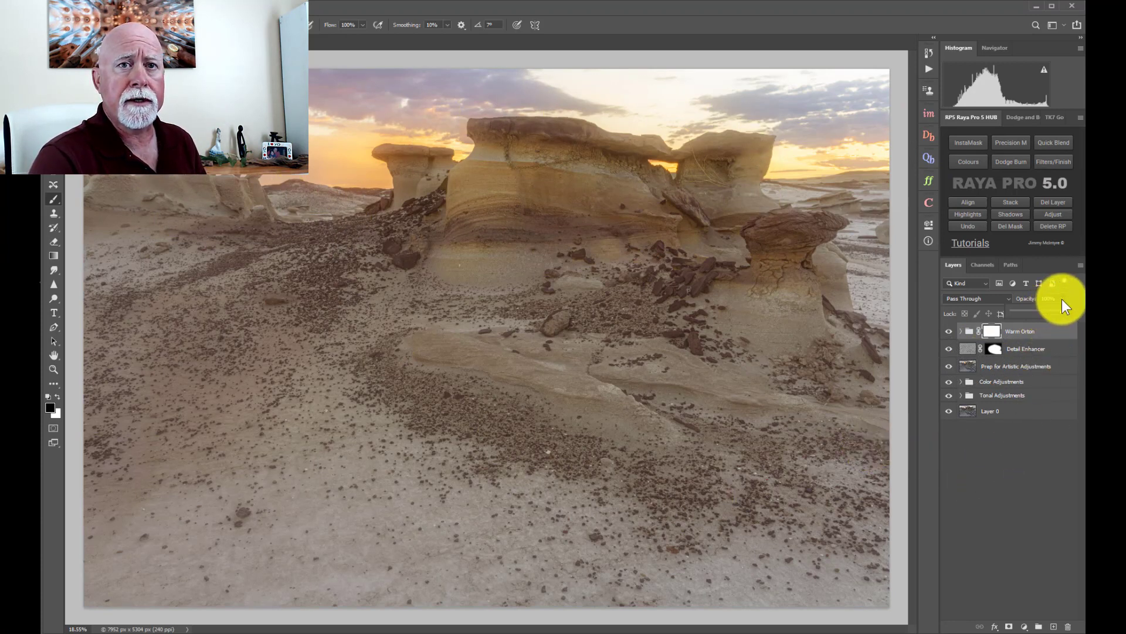
drag(1047, 312, 1043, 312)
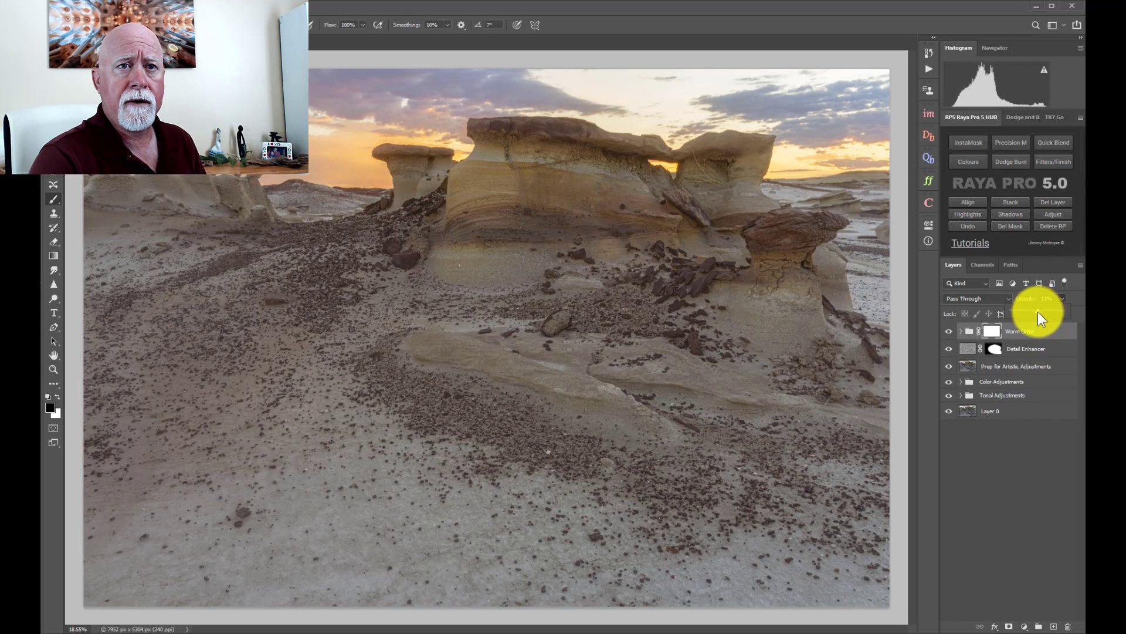
drag(1037, 312, 1038, 311)
Compare the photo with and without the Warm Orton glow at its reduced opacity.
click(950, 333)
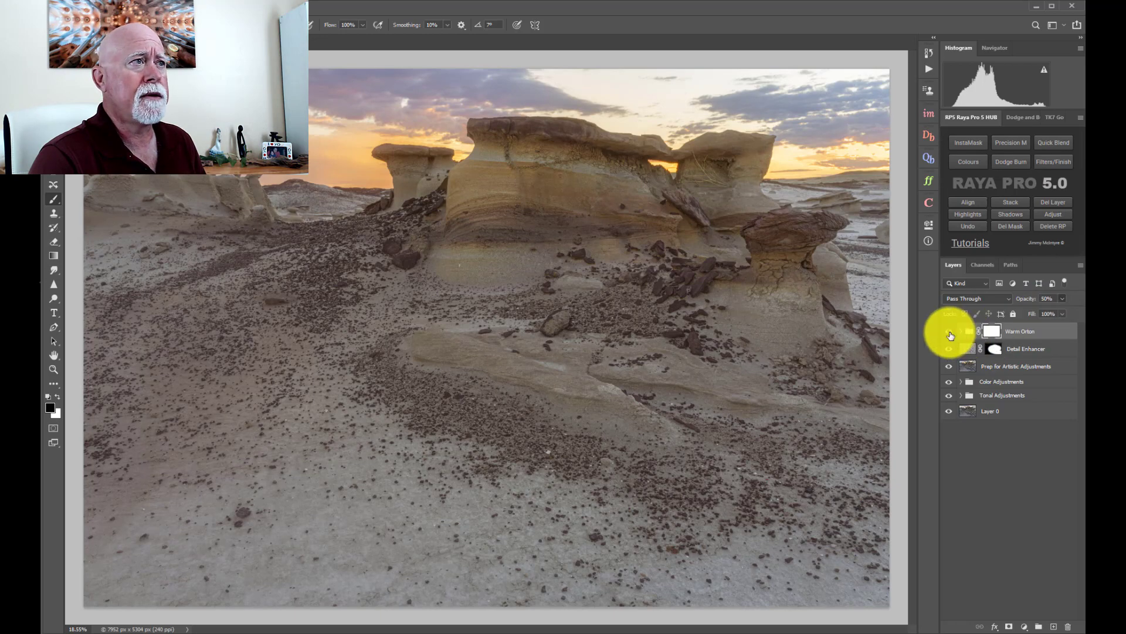
click(949, 333)
click(951, 334)
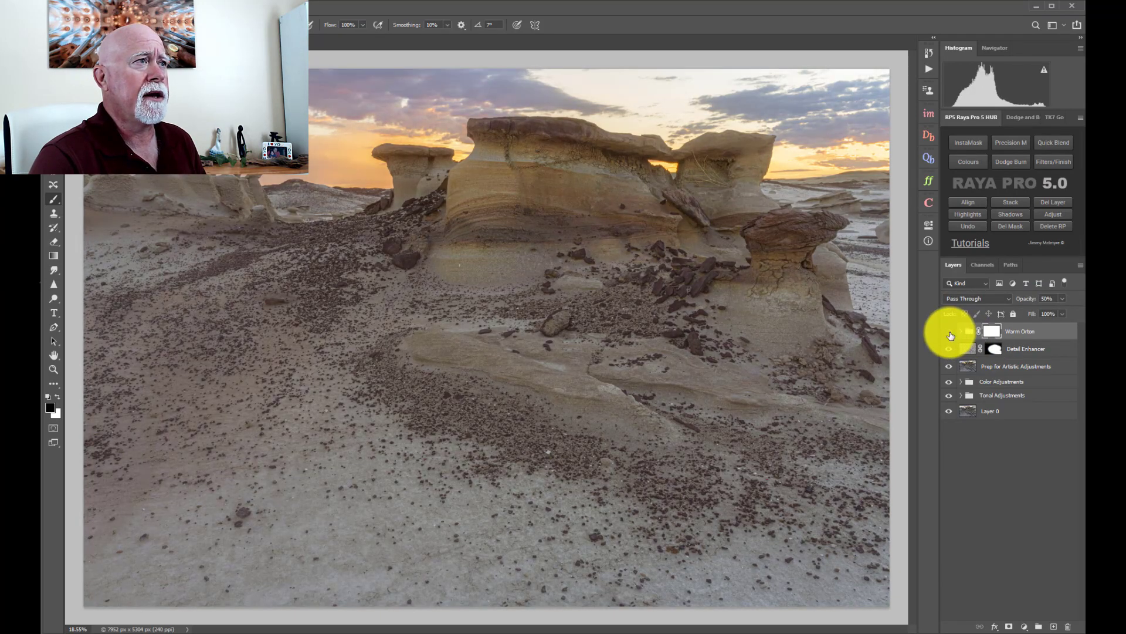
click(951, 334)
click(950, 333)
click(950, 334)
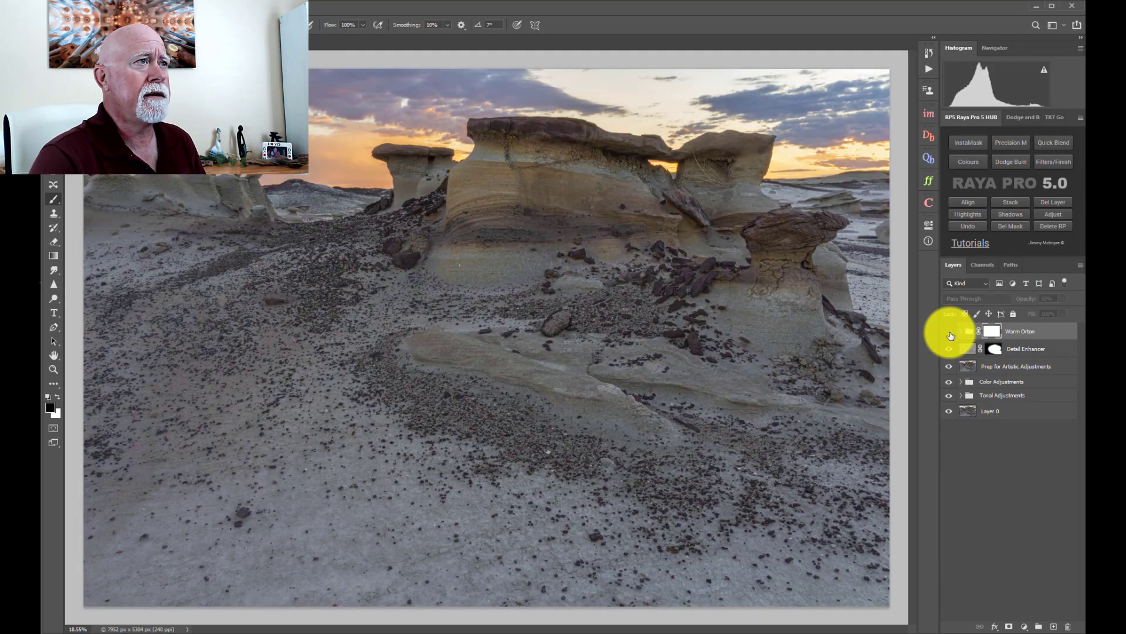
click(951, 334)
click(951, 334)
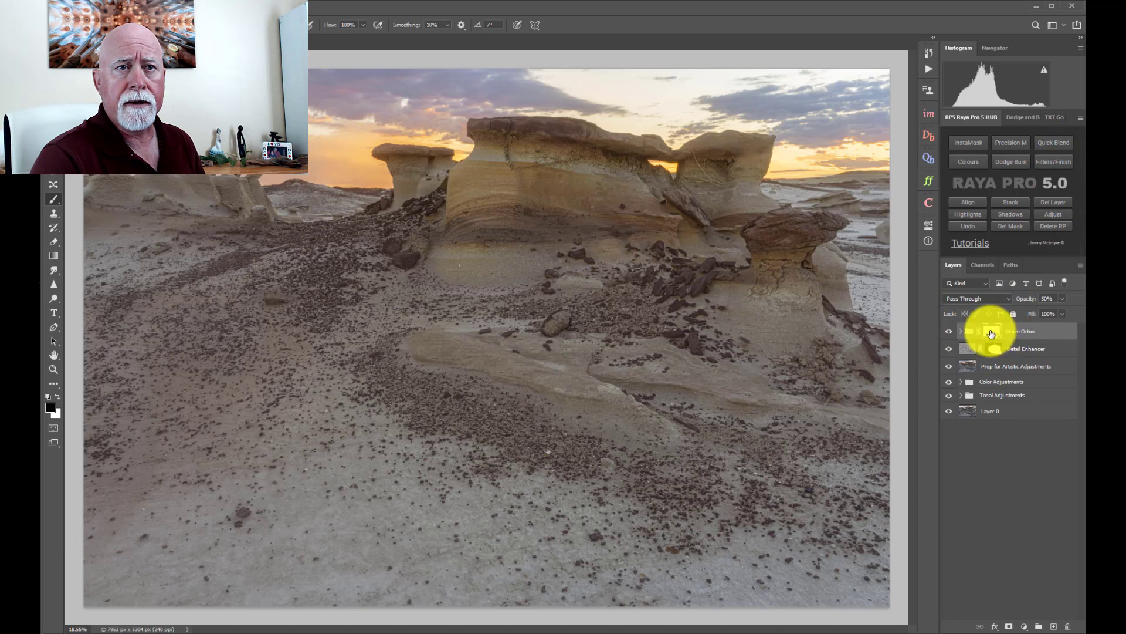
Create a Lights 2 luminosity mask with TK7 Go and apply it to the Warm Orton group's mask.
click(1053, 117)
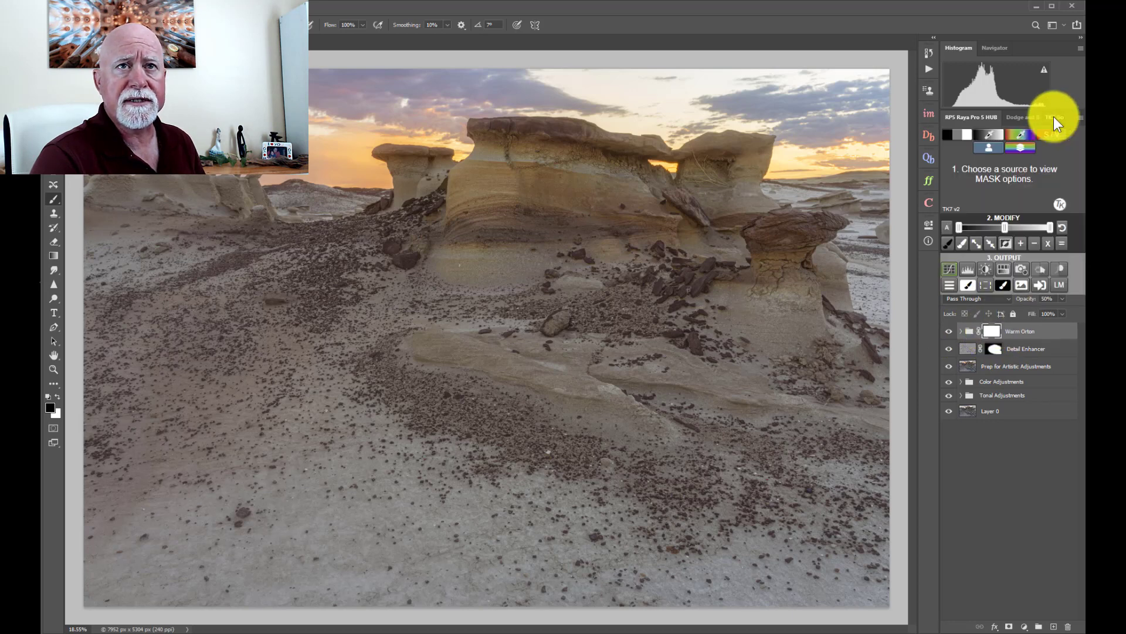
click(963, 135)
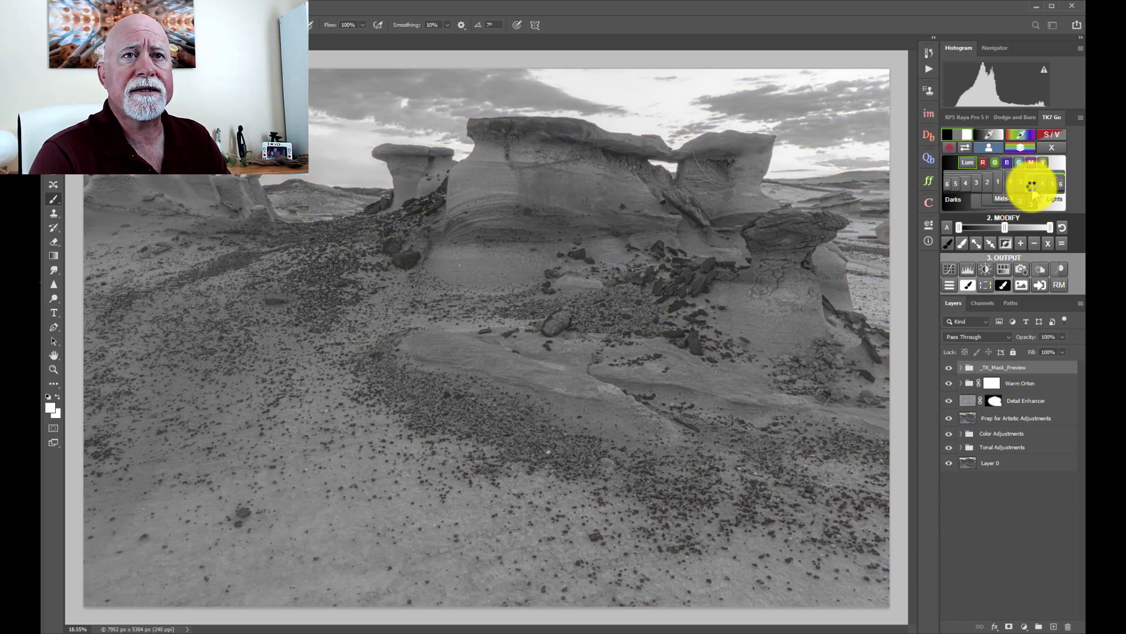
click(1032, 192)
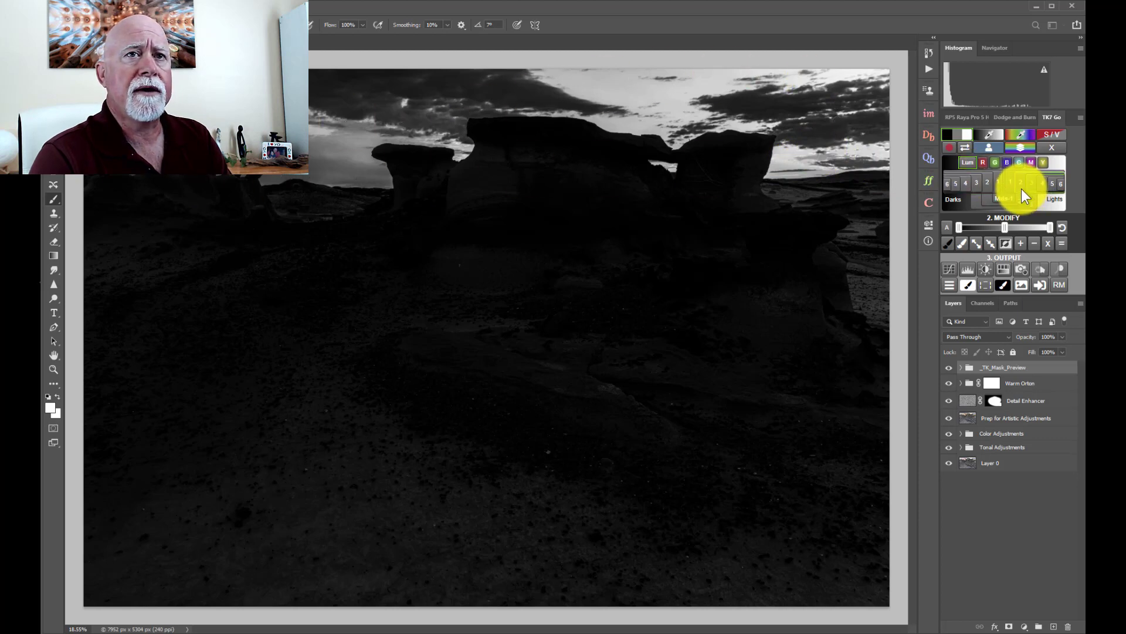
click(1022, 188)
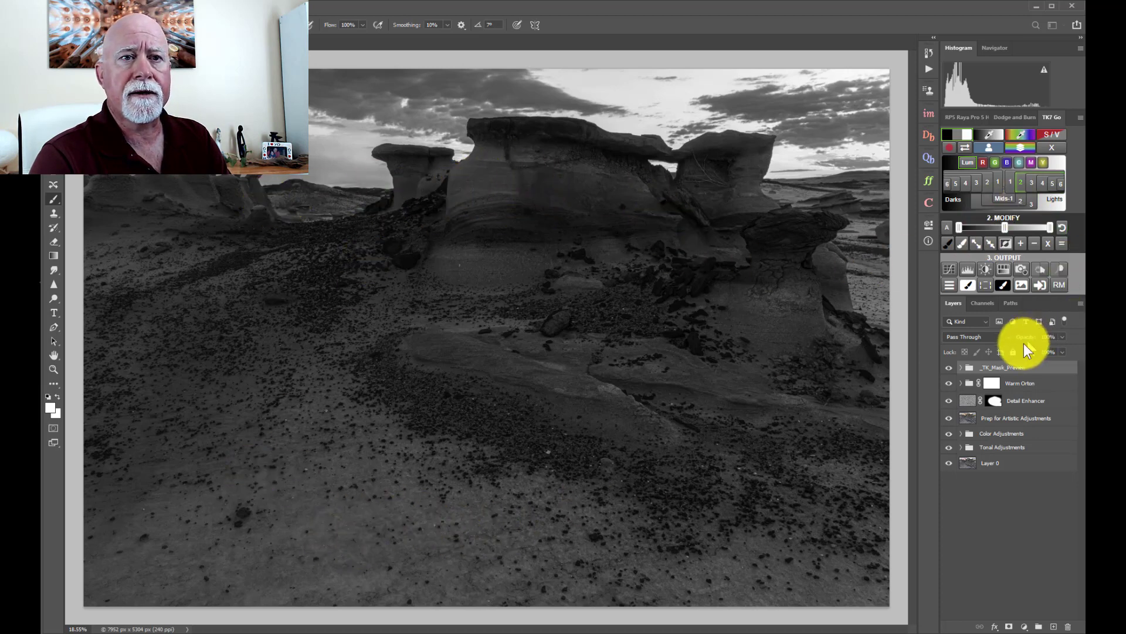
click(991, 386)
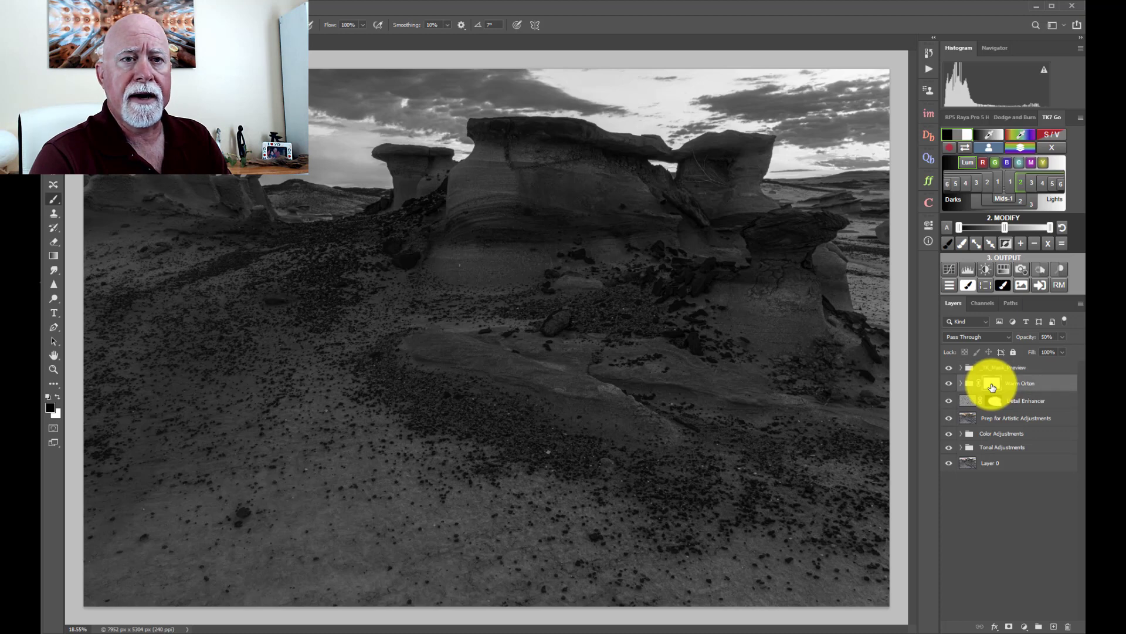
click(1040, 286)
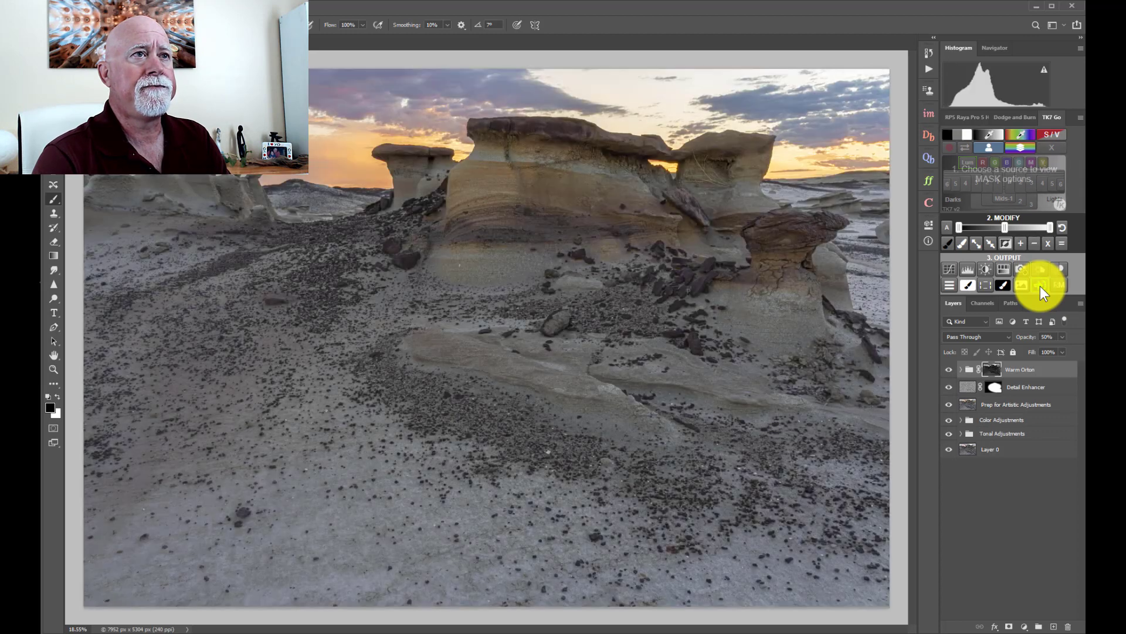
Compare the photo with and without the masked Warm Orton glow and examine the large rock's layered face up close.
click(950, 371)
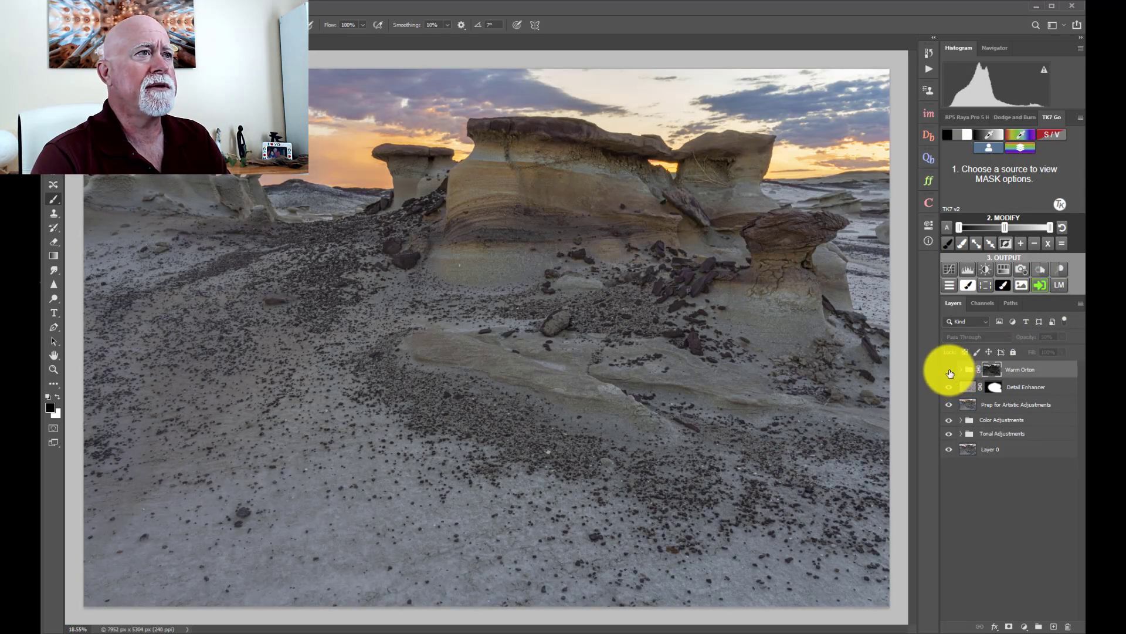
click(949, 372)
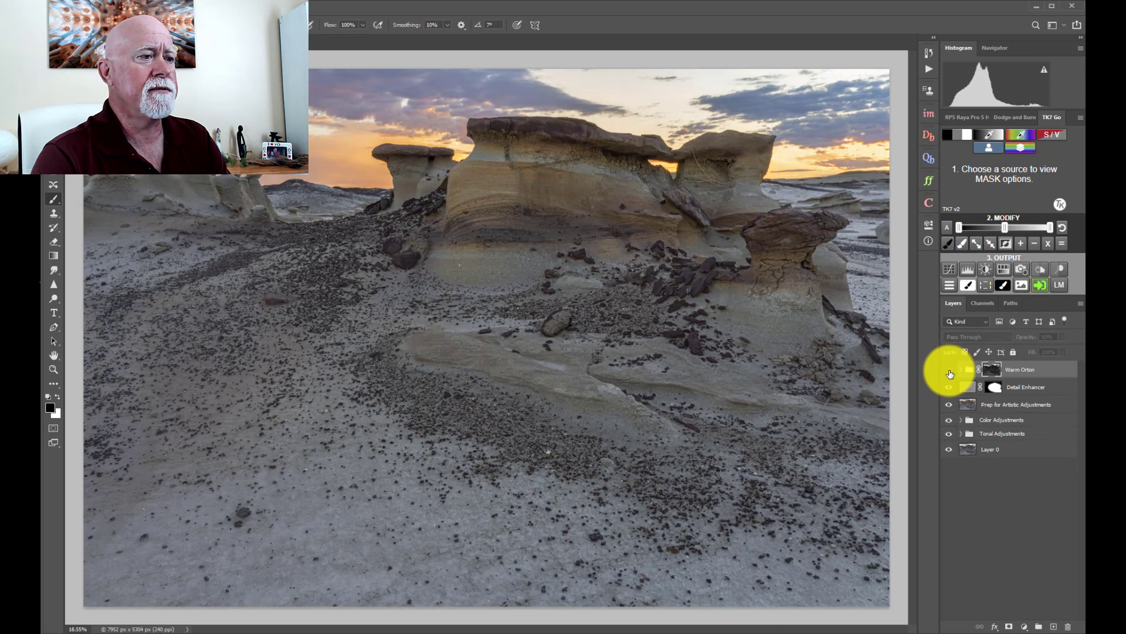
click(950, 371)
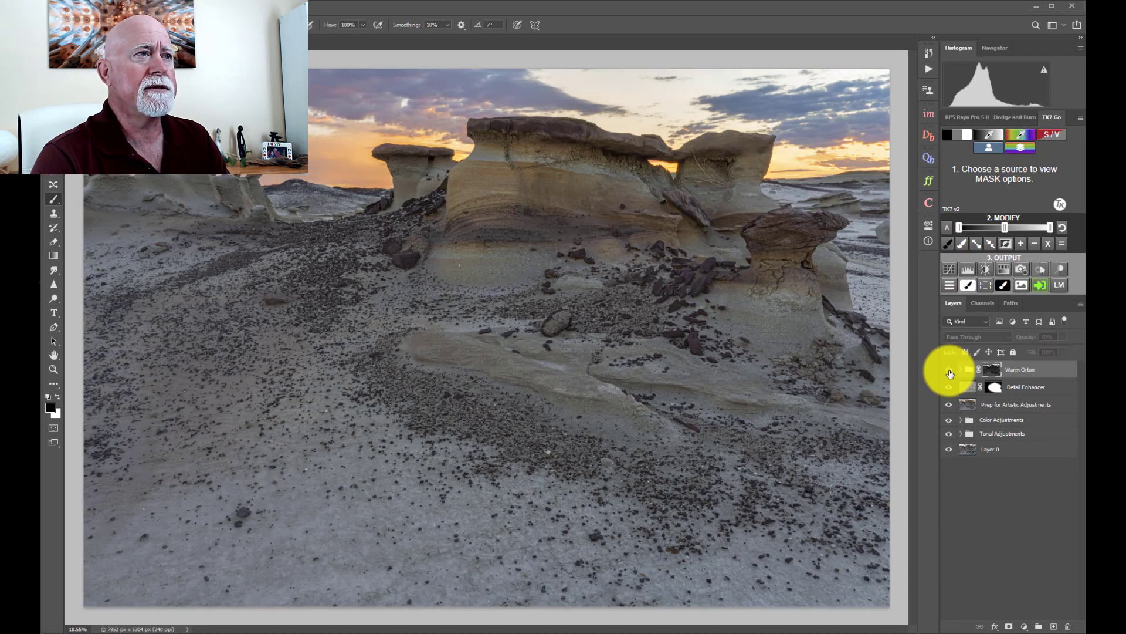
click(950, 371)
scroll(491, 261, up, 1)
scroll(491, 261, up, 5)
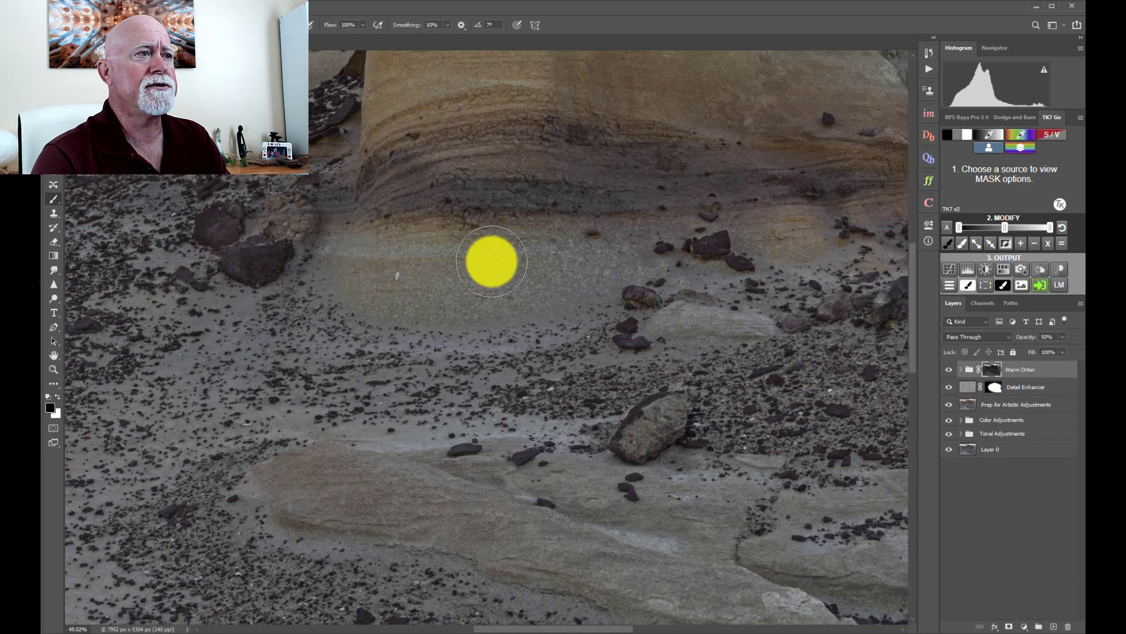
click(56, 355)
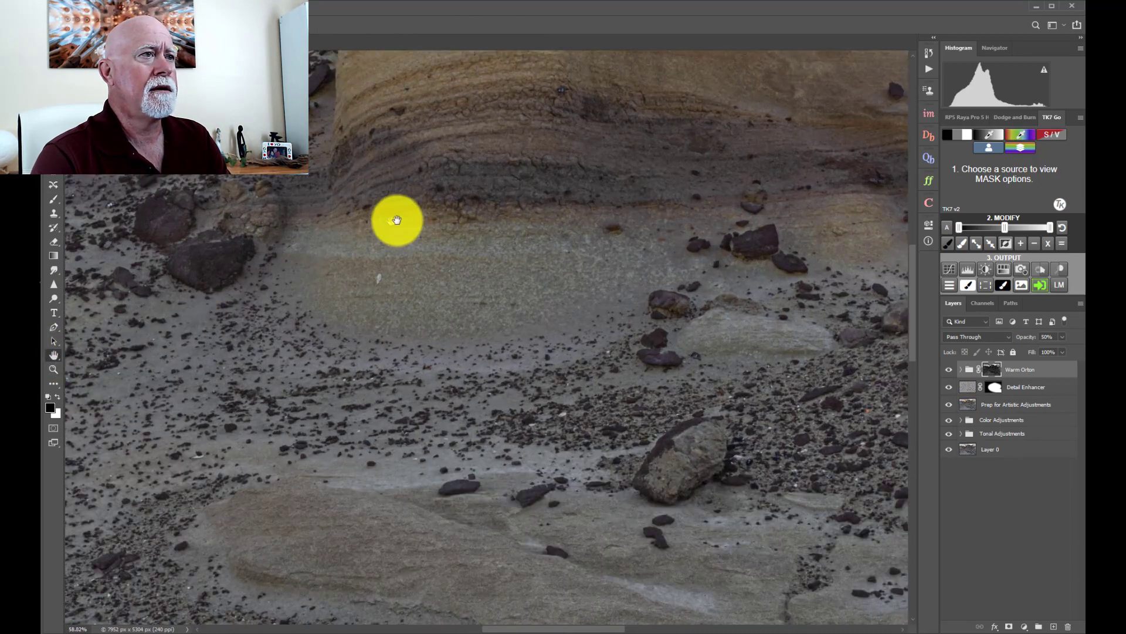
drag(478, 194, 472, 315)
drag(519, 241, 528, 325)
scroll(505, 312, up, 1)
scroll(504, 311, up, 3)
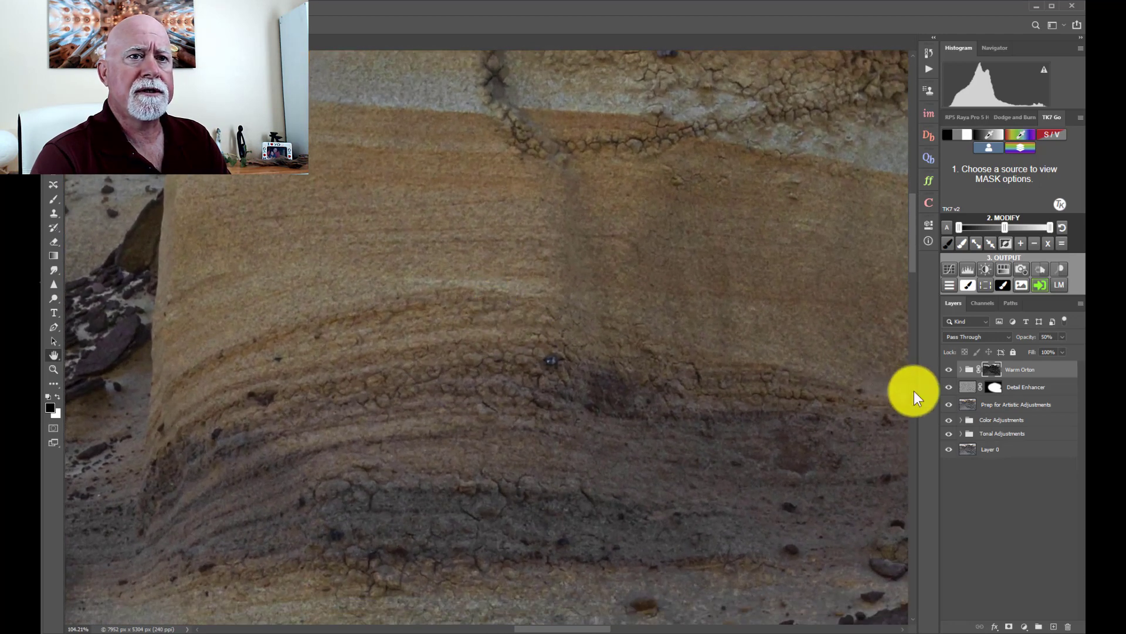
Adjust the Detail Enhancer layer's opacity and compare the rock's texture with the layer hidden and shown.
click(998, 388)
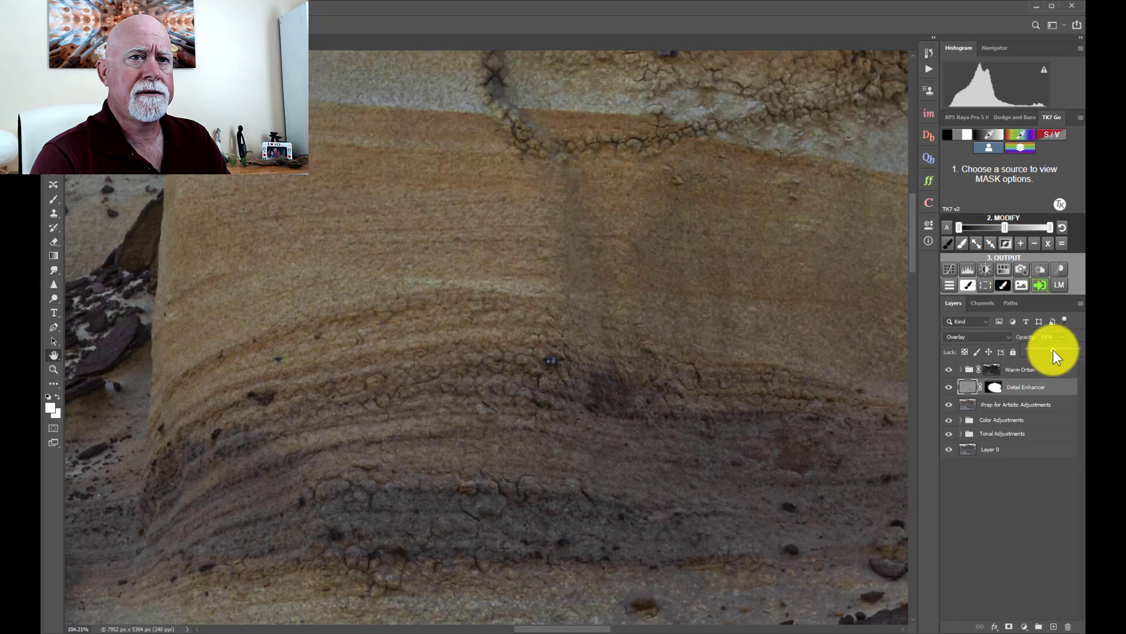
click(1001, 491)
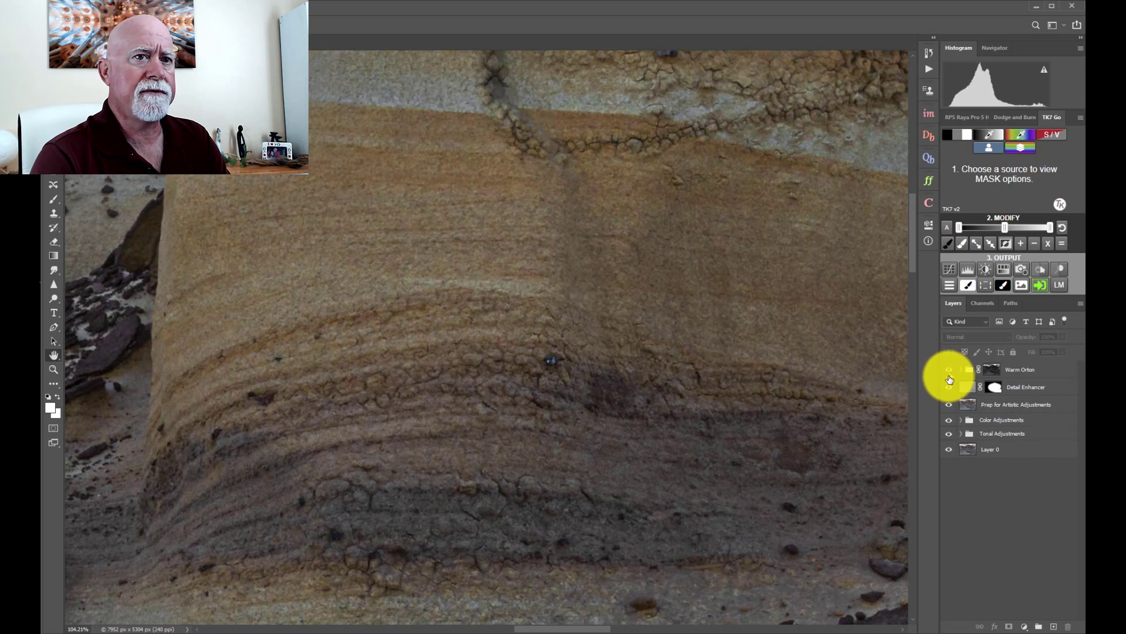
click(948, 388)
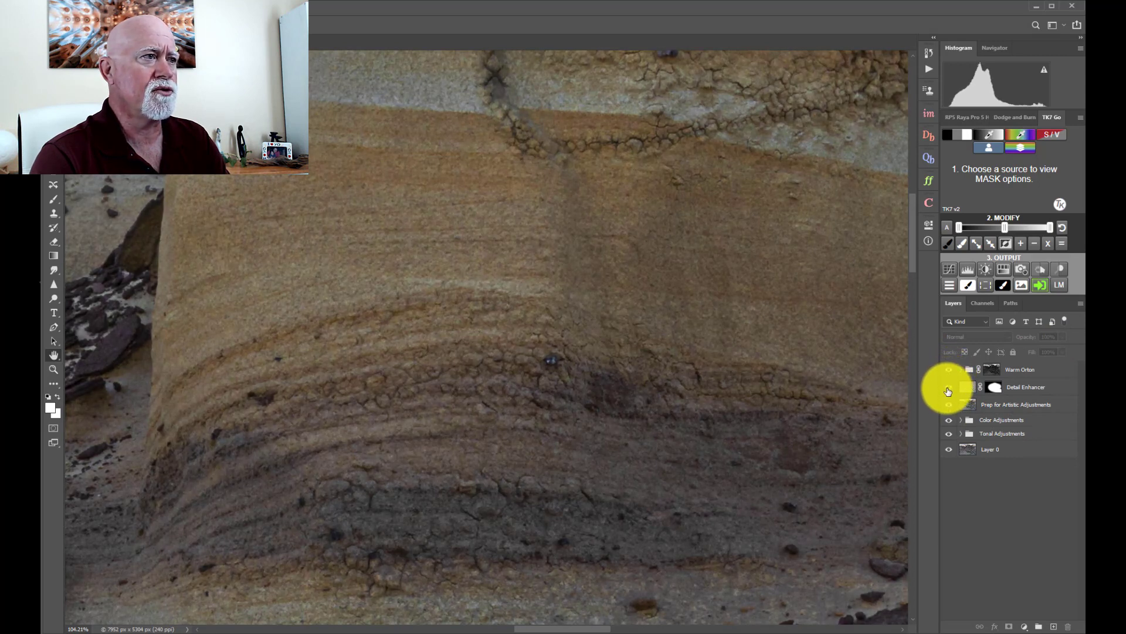
scroll(523, 396, down, 1)
scroll(523, 396, down, 15)
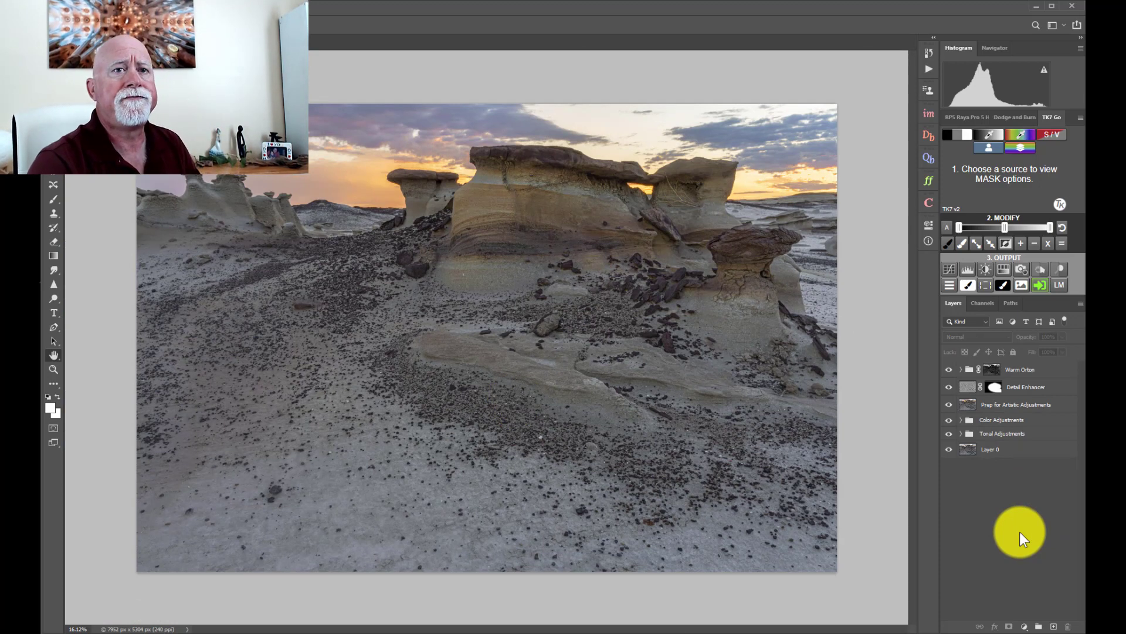
Add a Raya Pro manual vignette above the Warm Orton group and close the Actions and Filters panel.
click(952, 117)
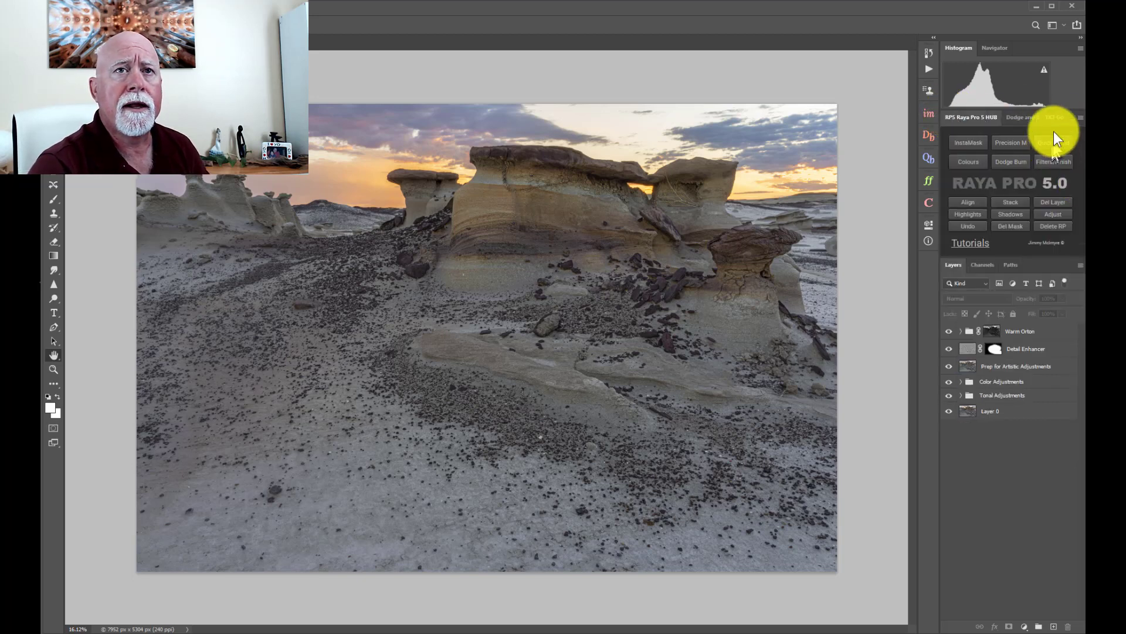
click(1050, 162)
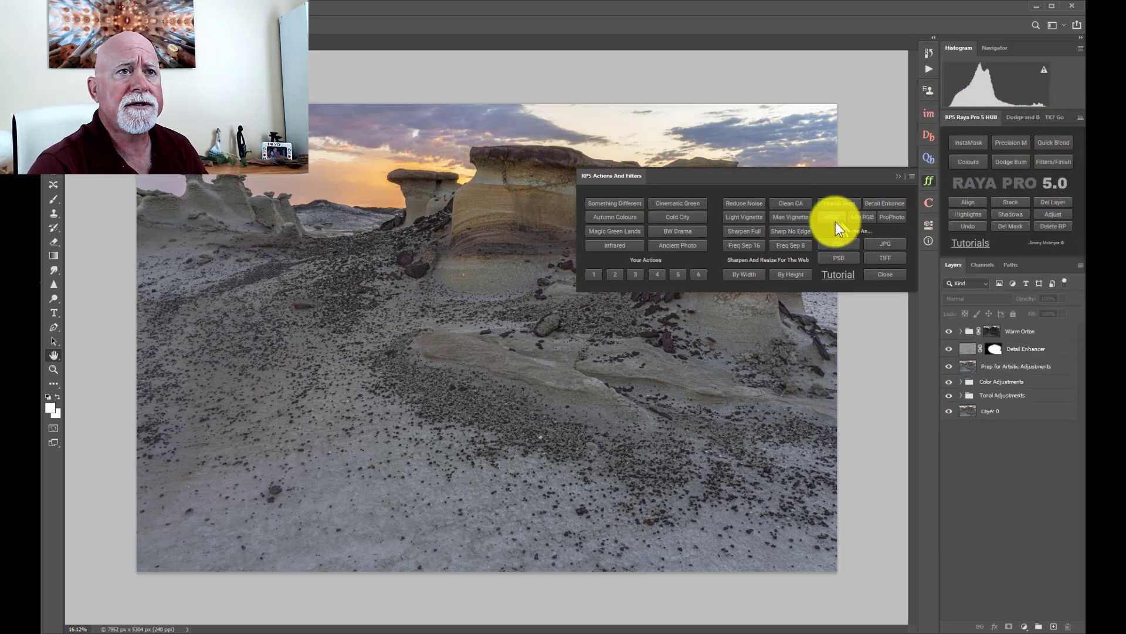
click(777, 220)
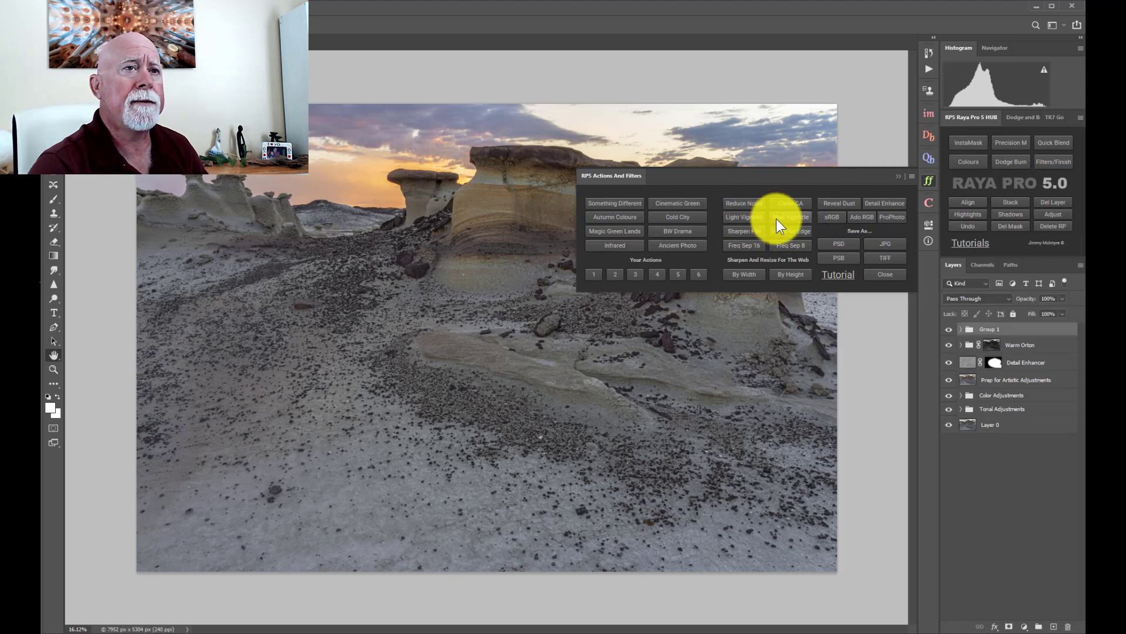
click(900, 176)
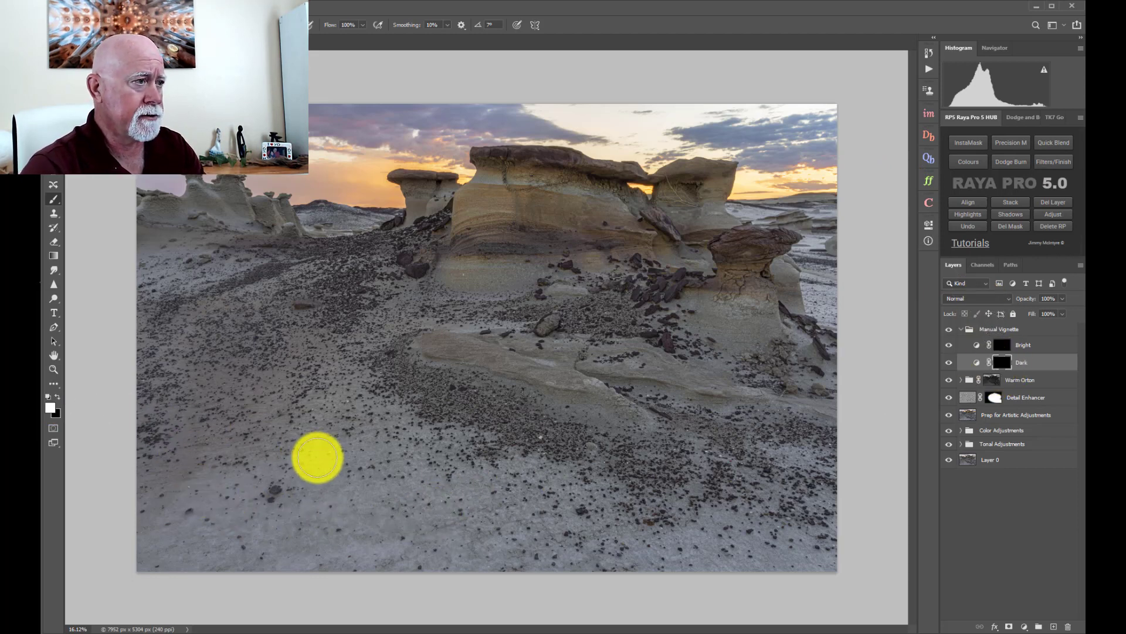
Enlarge the brush greatly and paint white on the vignette's Dark mask around the photo's outer edges.
key(bracketright)
key(bracketright)
key(bracketright)
key(bracketright)
key(bracketright)
key(bracketright)
key(bracketright)
key(bracketright)
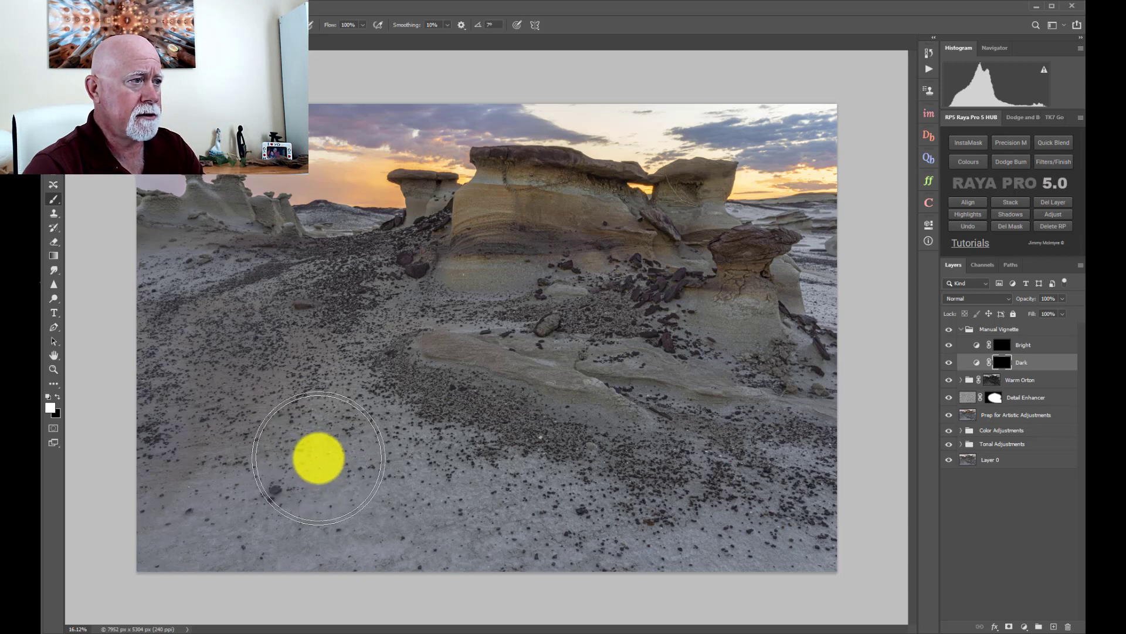
key(bracketright)
key(bracketright)
key(bracketright)
key(bracketright)
key(bracketright)
key(bracketright)
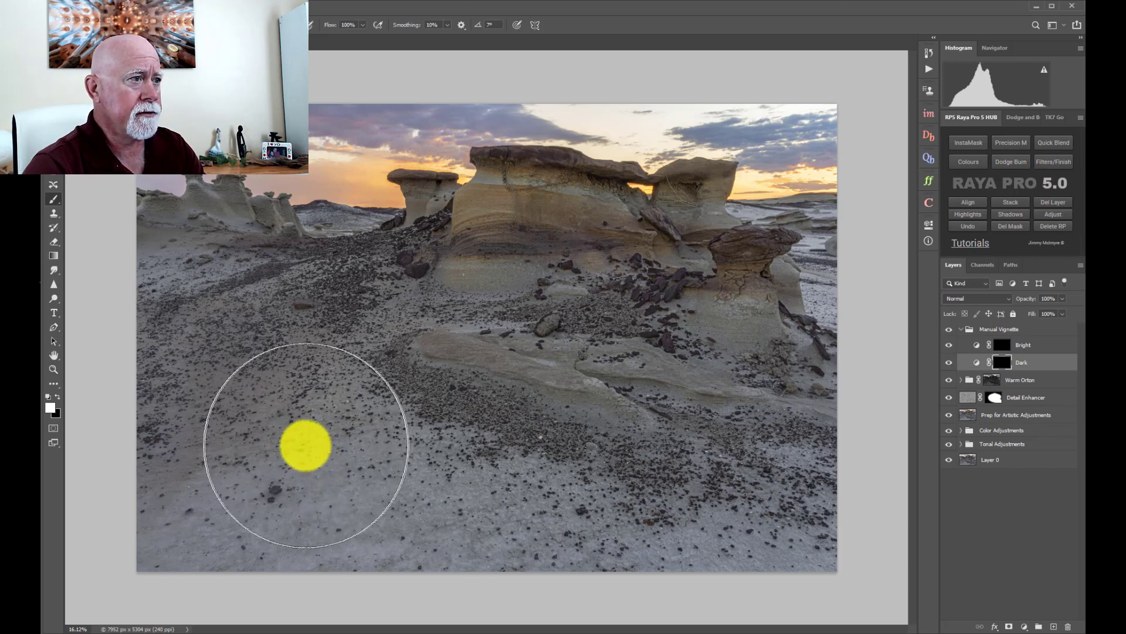
key(bracketright)
key(bracketright)
key(bracketright)
key(bracketright)
key(bracketright)
key(bracketright)
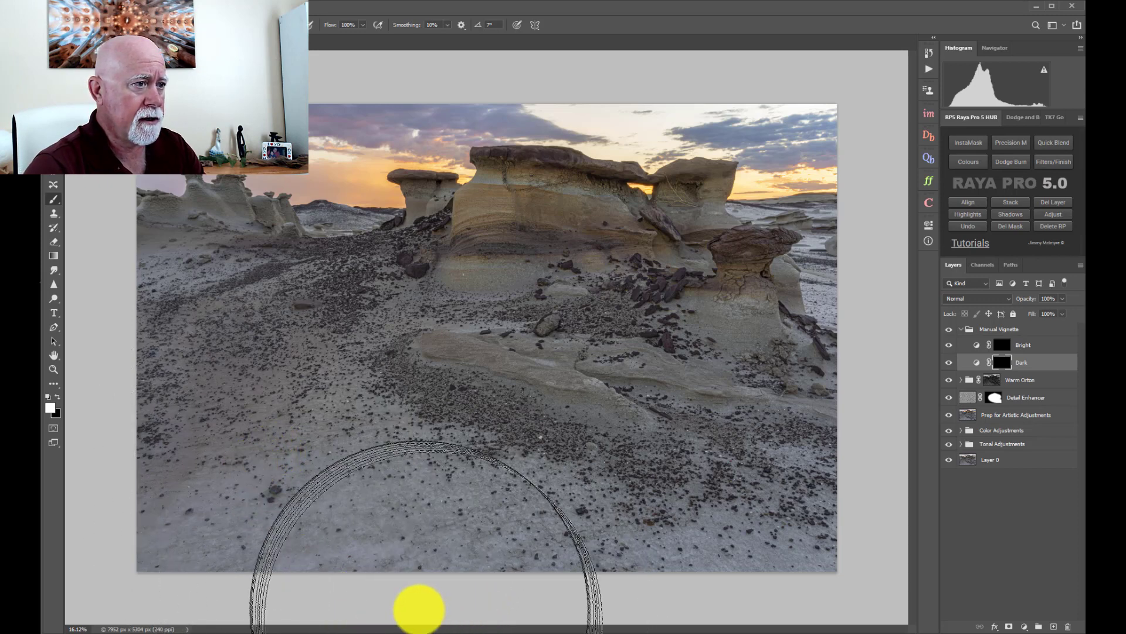
mouse_move(405, 612)
mouse_down()
mouse_move(287, 566)
mouse_move(246, 519)
mouse_move(195, 304)
mouse_move(196, 222)
mouse_move(229, 149)
mouse_up()
mouse_move(282, 27)
mouse_down()
mouse_move(583, 12)
mouse_move(758, 24)
mouse_move(910, 170)
mouse_move(923, 284)
mouse_move(888, 373)
mouse_move(842, 390)
mouse_move(880, 369)
mouse_move(945, 166)
mouse_move(874, 73)
mouse_move(711, 25)
mouse_move(445, 17)
mouse_move(275, 88)
mouse_move(189, 269)
mouse_move(209, 410)
mouse_move(309, 543)
mouse_move(340, 616)
mouse_move(564, 633)
mouse_up()
Paint white on the vignette's Bright mask over the central rocks and ground, using a smaller brush for finer areas.
click(1002, 346)
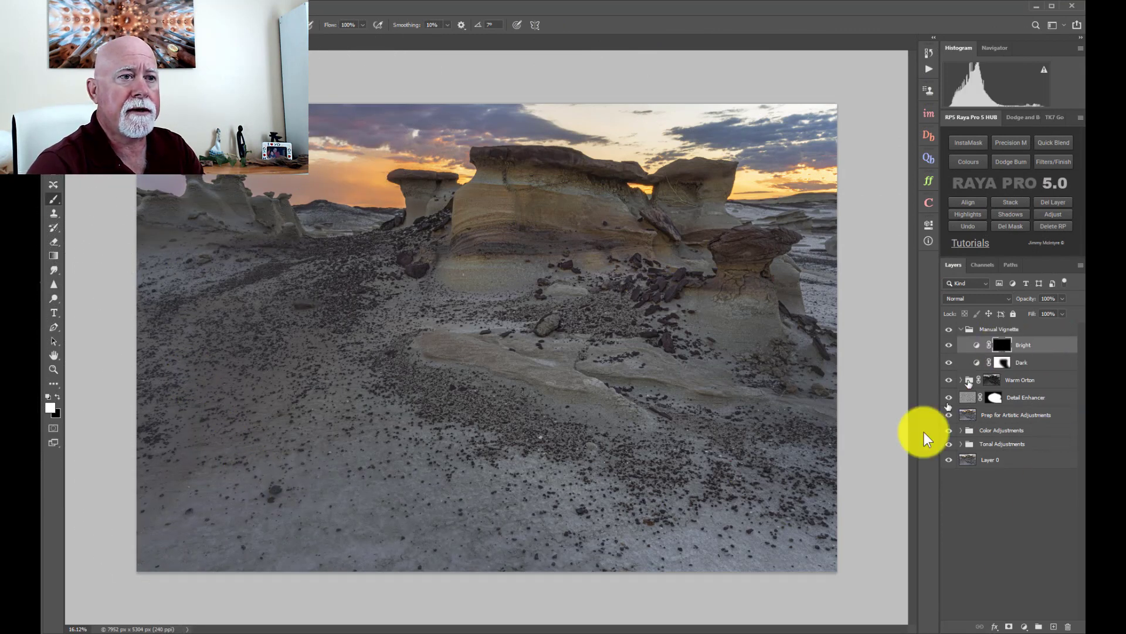
mouse_move(732, 510)
mouse_down()
mouse_move(716, 498)
mouse_move(747, 495)
mouse_move(732, 486)
mouse_move(485, 410)
mouse_move(397, 352)
mouse_move(430, 289)
mouse_move(480, 239)
mouse_move(566, 229)
mouse_move(751, 282)
mouse_move(714, 259)
mouse_move(702, 228)
mouse_move(562, 229)
mouse_move(516, 213)
mouse_move(536, 218)
mouse_move(553, 261)
mouse_move(426, 284)
mouse_move(395, 350)
mouse_move(526, 473)
mouse_move(692, 555)
mouse_move(495, 445)
mouse_move(450, 387)
mouse_move(663, 467)
mouse_move(822, 496)
mouse_move(797, 524)
mouse_move(574, 495)
mouse_move(405, 395)
mouse_move(387, 327)
mouse_move(365, 341)
mouse_move(502, 294)
mouse_move(628, 272)
mouse_move(542, 233)
mouse_move(558, 281)
mouse_move(885, 357)
mouse_move(1013, 360)
mouse_move(959, 336)
mouse_up()
key(bracketleft)
key(bracketleft)
key(bracketleft)
key(bracketleft)
key(bracketleft)
Collapse the Manual Vignette group and compare the photo with and without the vignette.
click(959, 330)
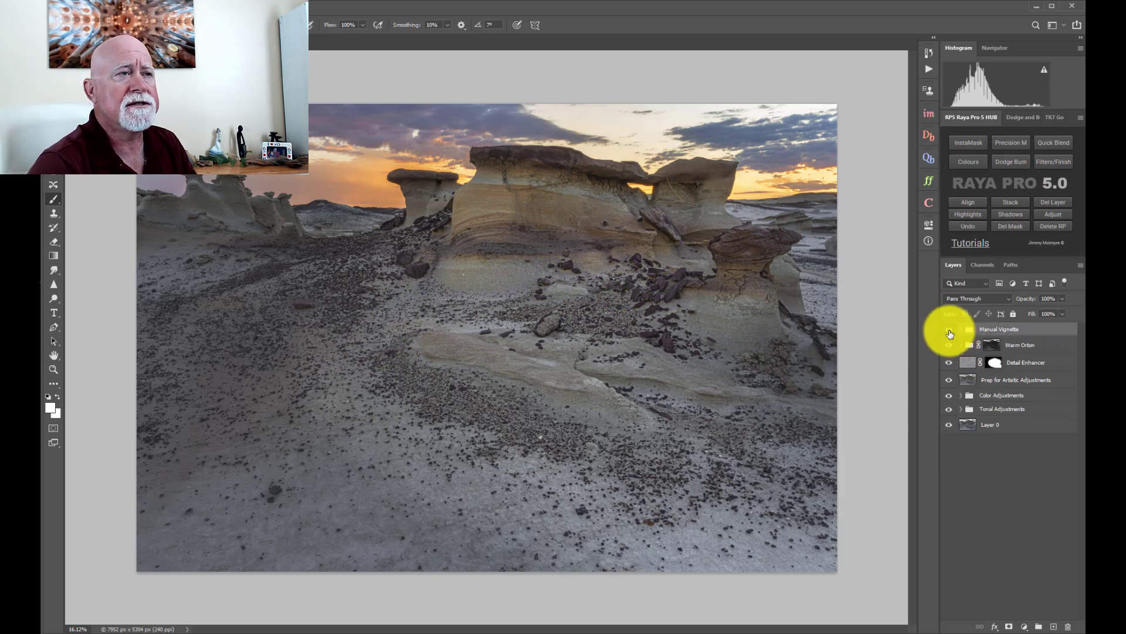
click(951, 334)
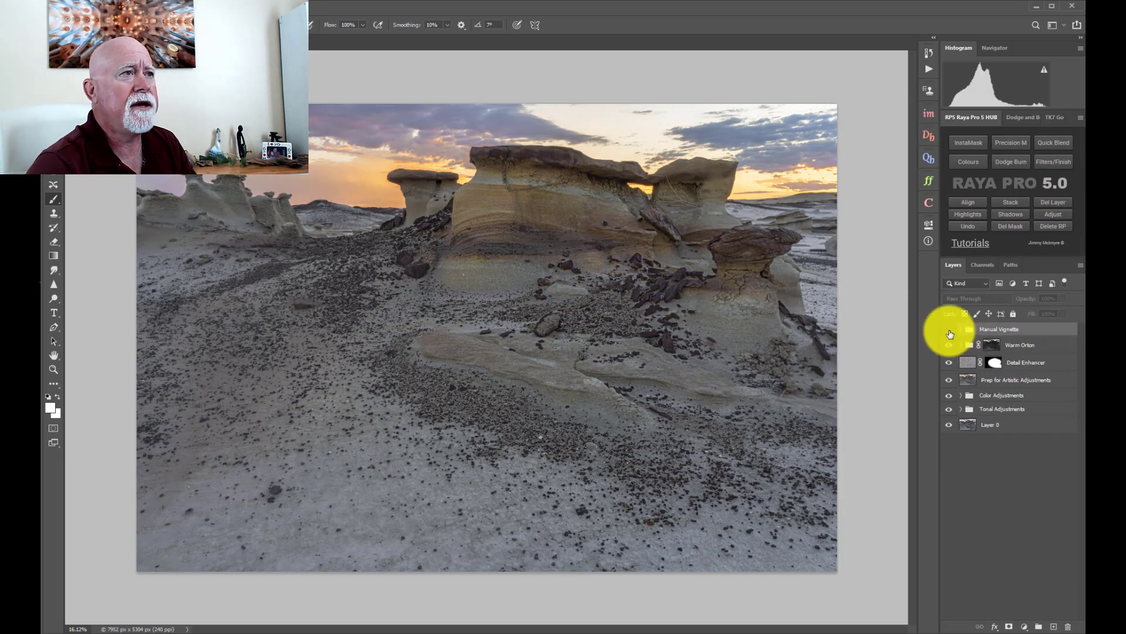
click(950, 334)
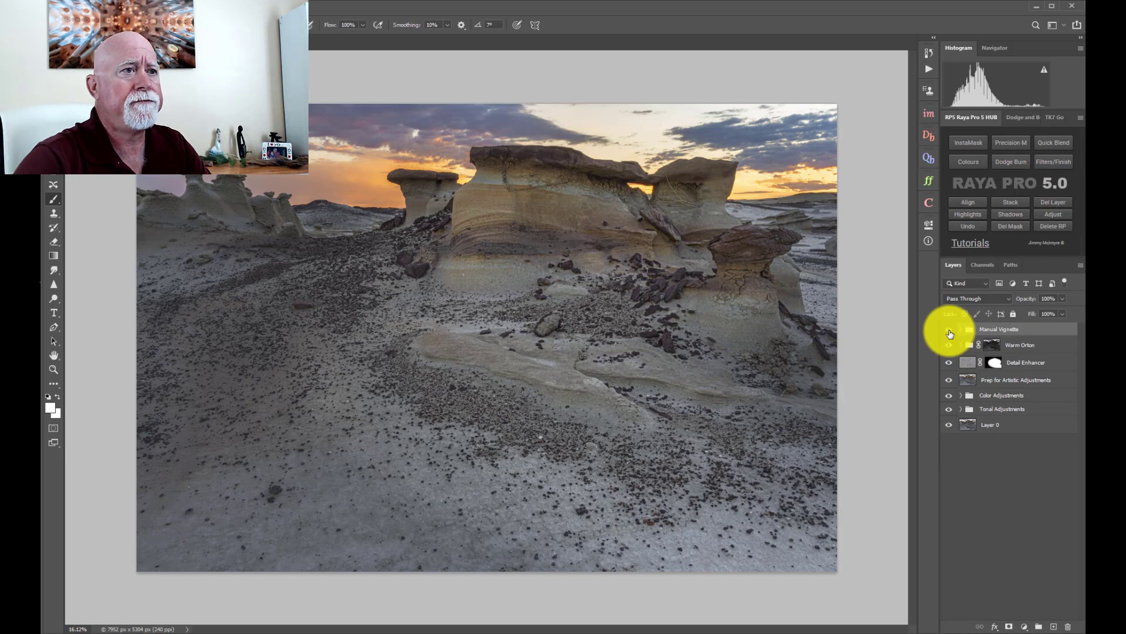